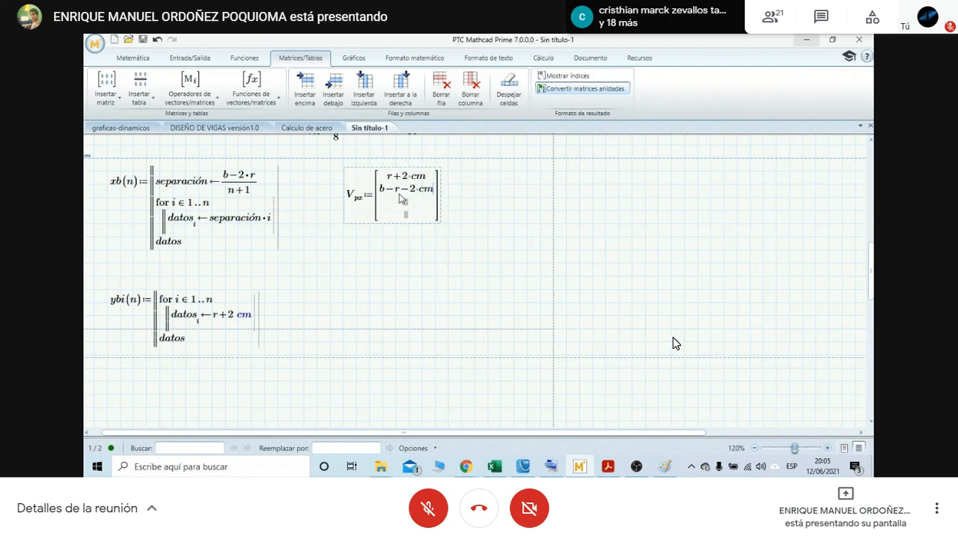
# Fill the last two elements of the V_px vector with r+2·cm and b-r-2·cm.
pyautogui.click(407, 211)
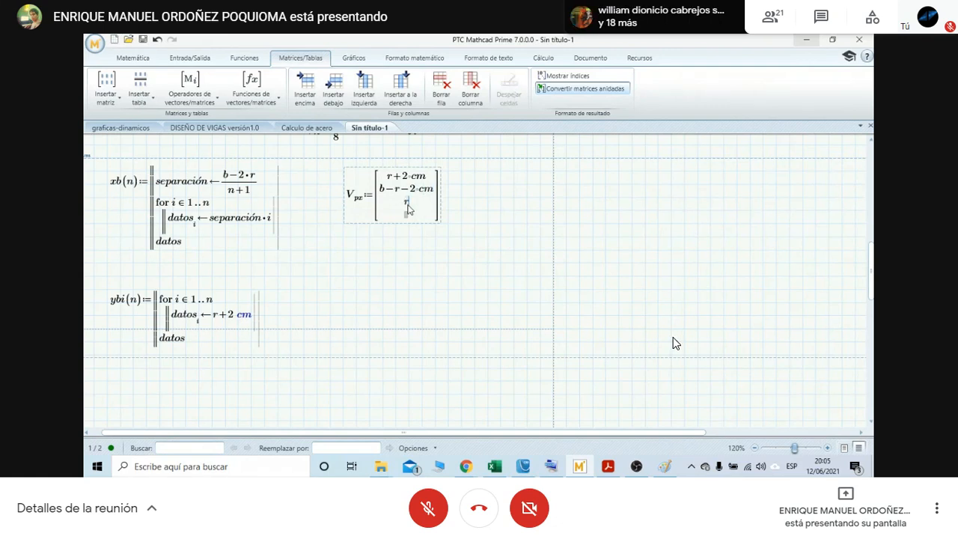
pyautogui.write('r+2·cm')
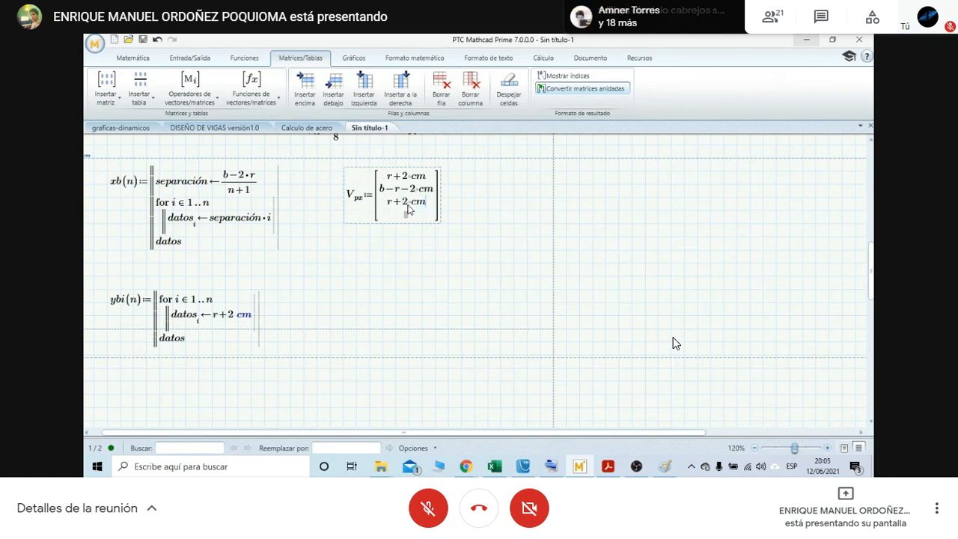
pyautogui.write('*cm')
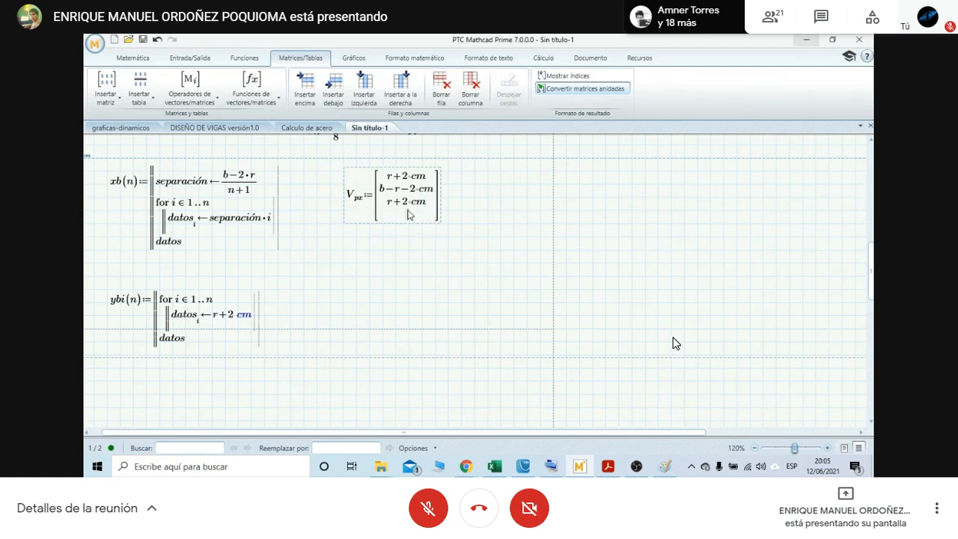
pyautogui.click(408, 214)
pyautogui.write('b-')
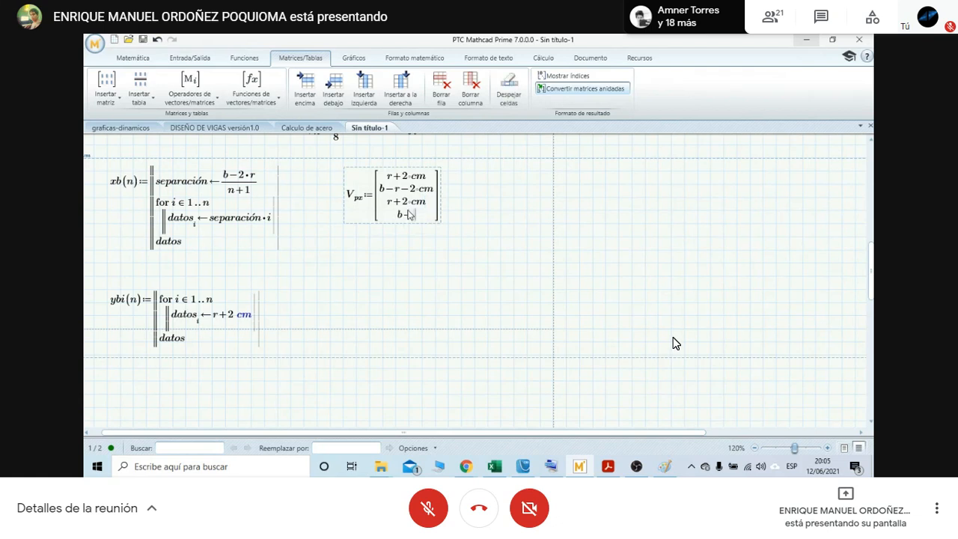
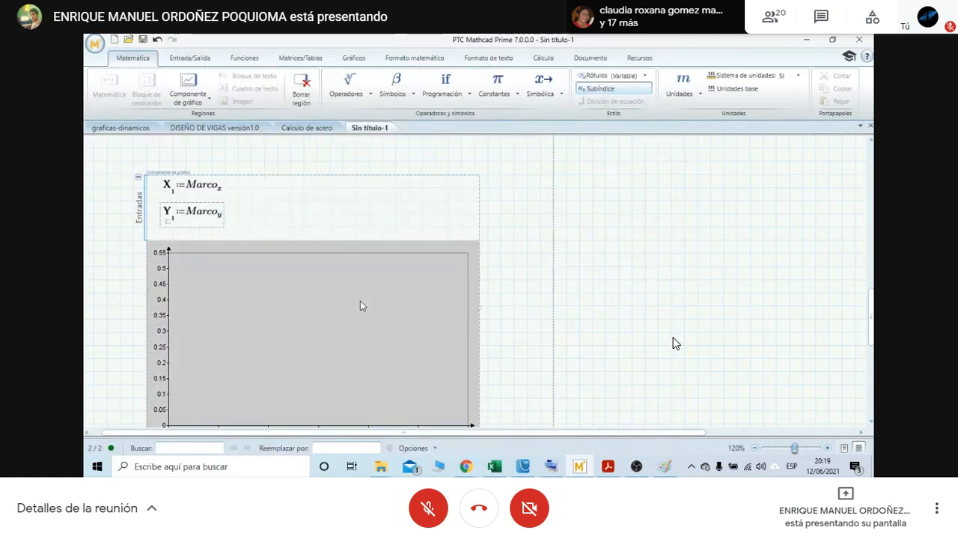
# Format the first trace of the Marco plot as a solid black line one thickness level heavier, then return to the worksheet.
pyautogui.doubleClick(360, 305)
pyautogui.click(167, 140)
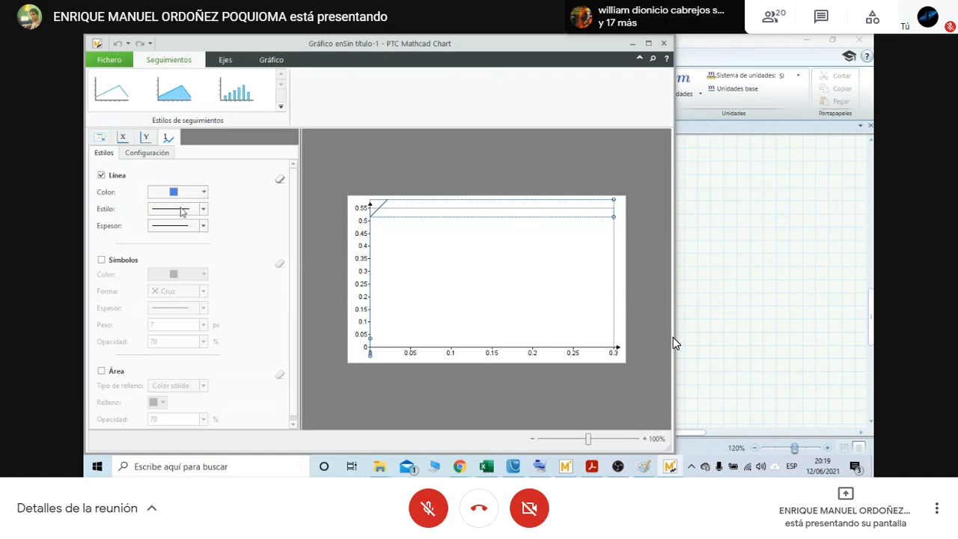
pyautogui.click(202, 195)
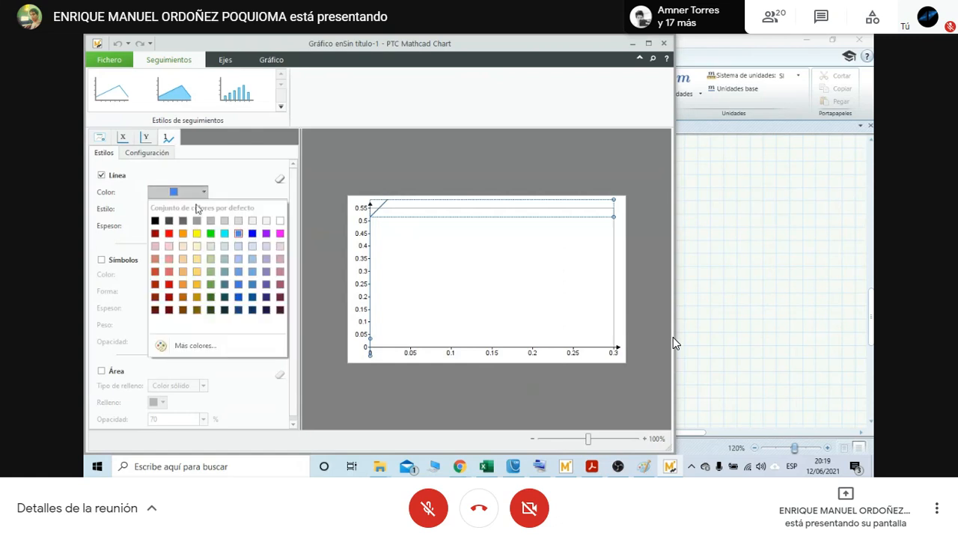
pyautogui.click(158, 221)
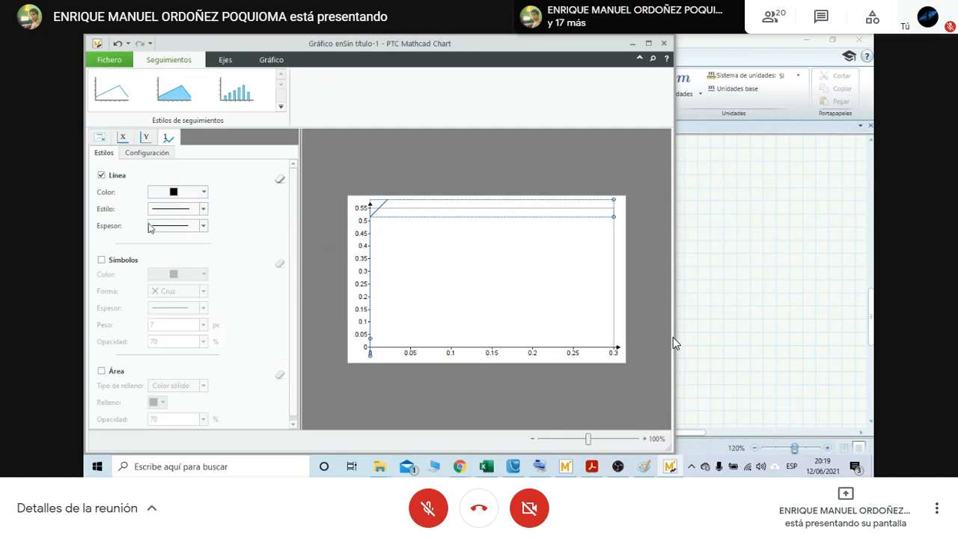
pyautogui.click(203, 210)
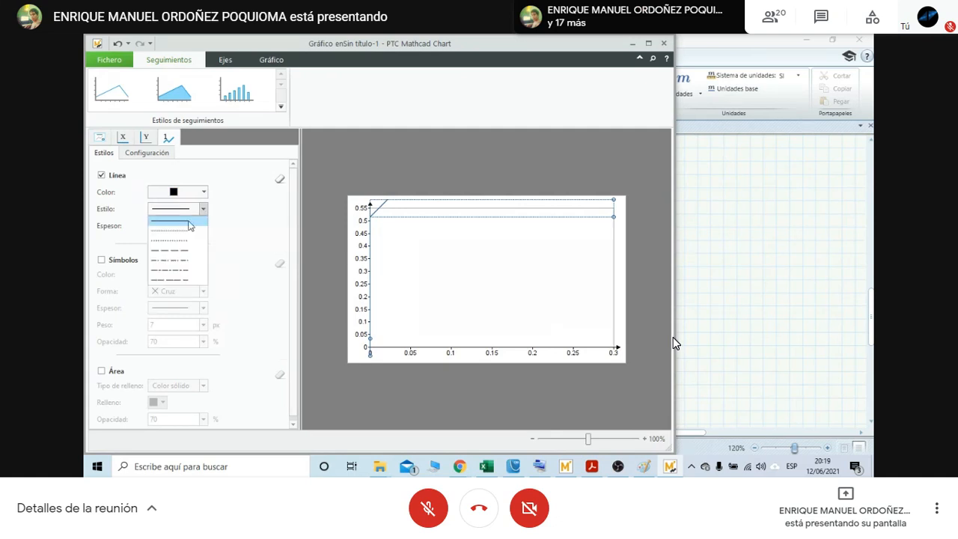
pyautogui.click(232, 211)
pyautogui.click(202, 225)
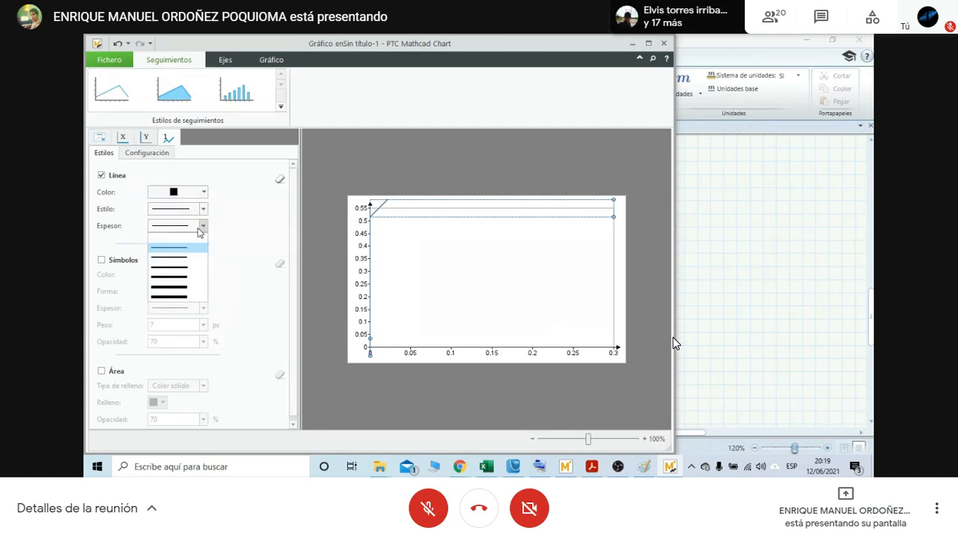
pyautogui.click(177, 259)
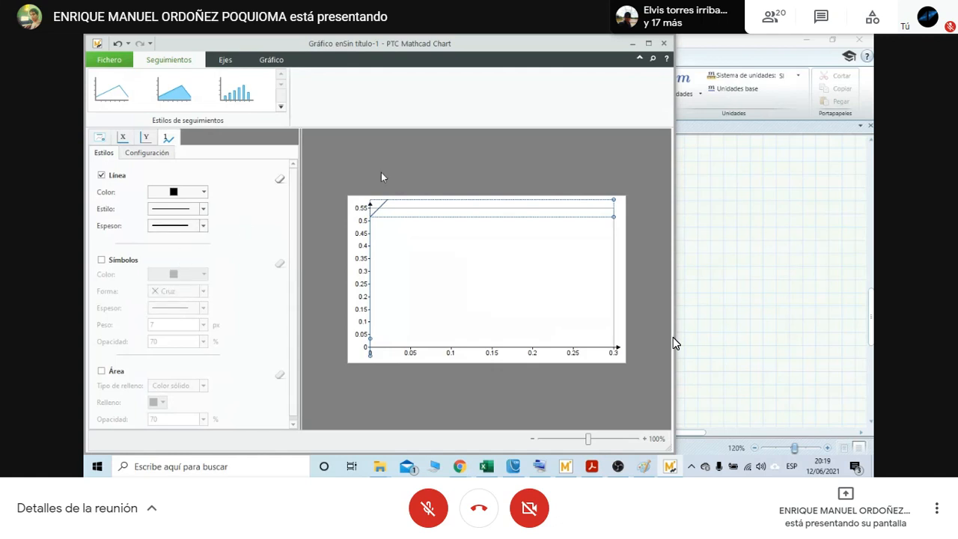
pyautogui.click(663, 42)
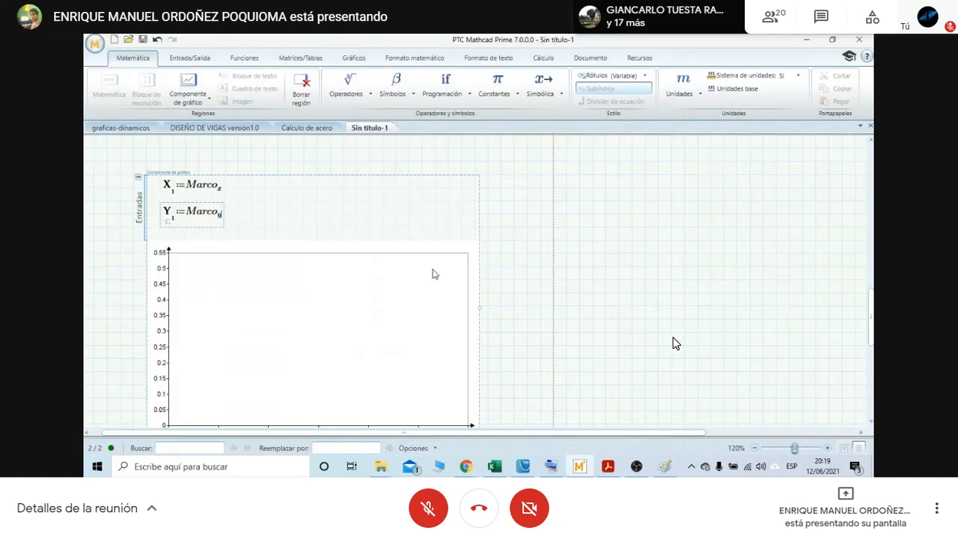
# Apply the transpose operator to Marco_x in the chart's X1 input expression.
pyautogui.scroll(5, 487, 202)
pyautogui.scroll(1, 399, 277)
pyautogui.scroll(-4, 400, 276)
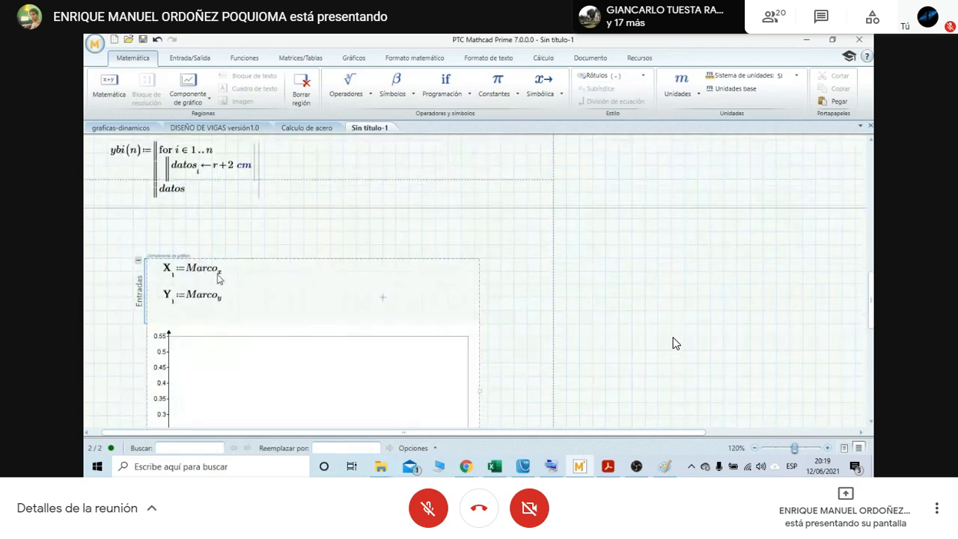
pyautogui.click(220, 277)
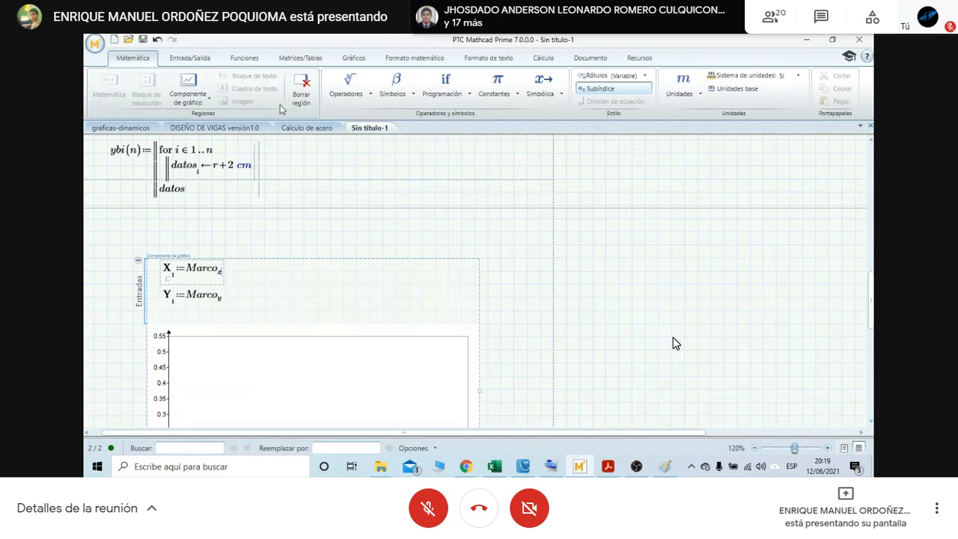
pyautogui.click(299, 59)
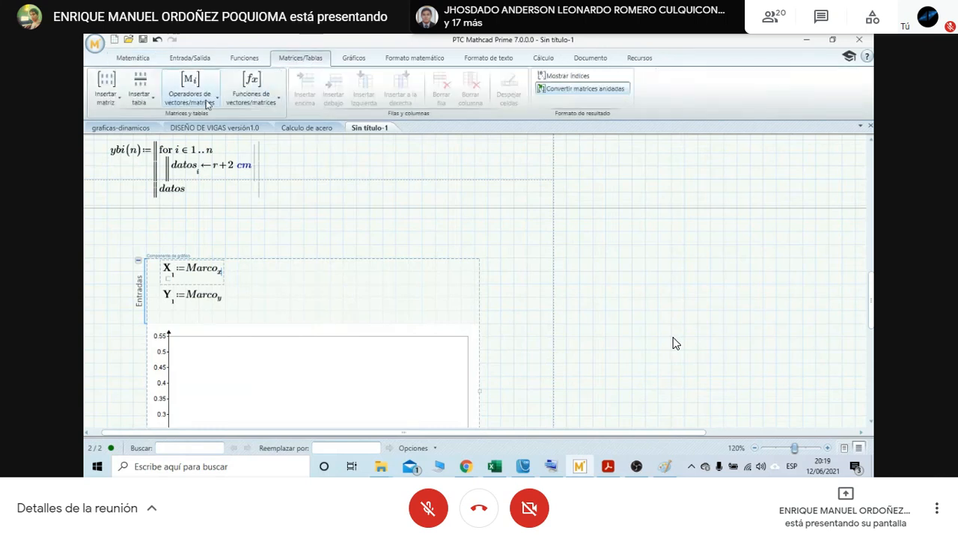
pyautogui.click(208, 103)
pyautogui.click(199, 141)
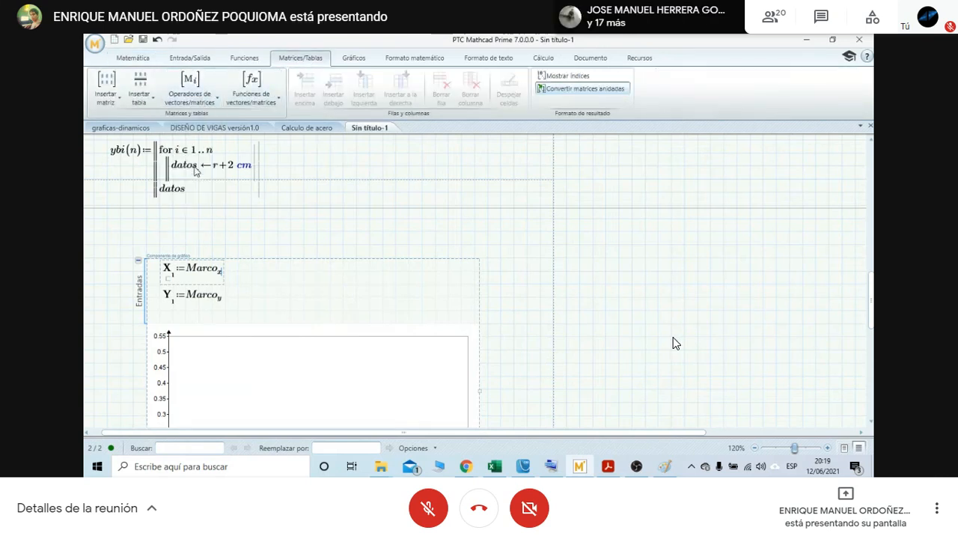
pyautogui.click(302, 285)
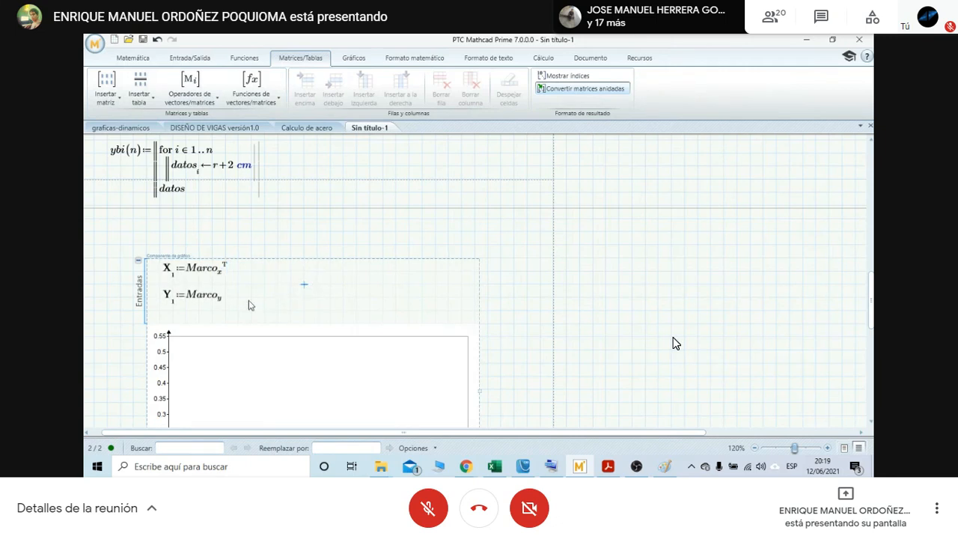
# Apply the transpose operator to Marco_y in the chart's Y1 input expression.
pyautogui.scroll(-3, 250, 306)
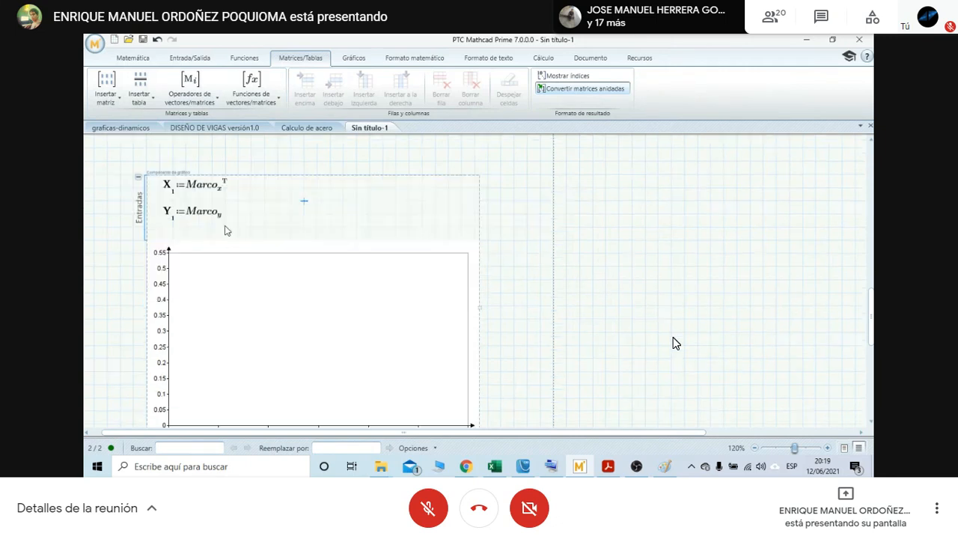
pyautogui.click(209, 94)
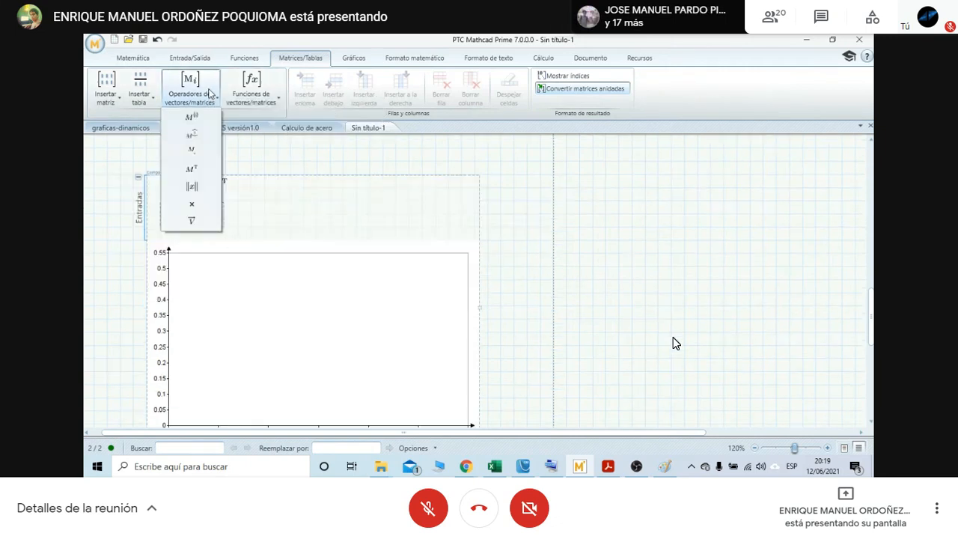
pyautogui.click(192, 169)
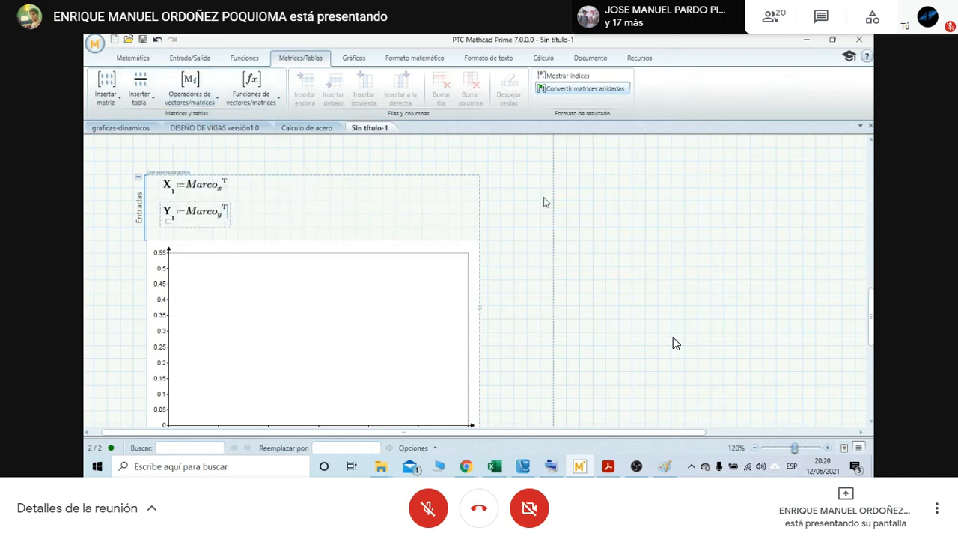
pyautogui.scroll(-1, 545, 202)
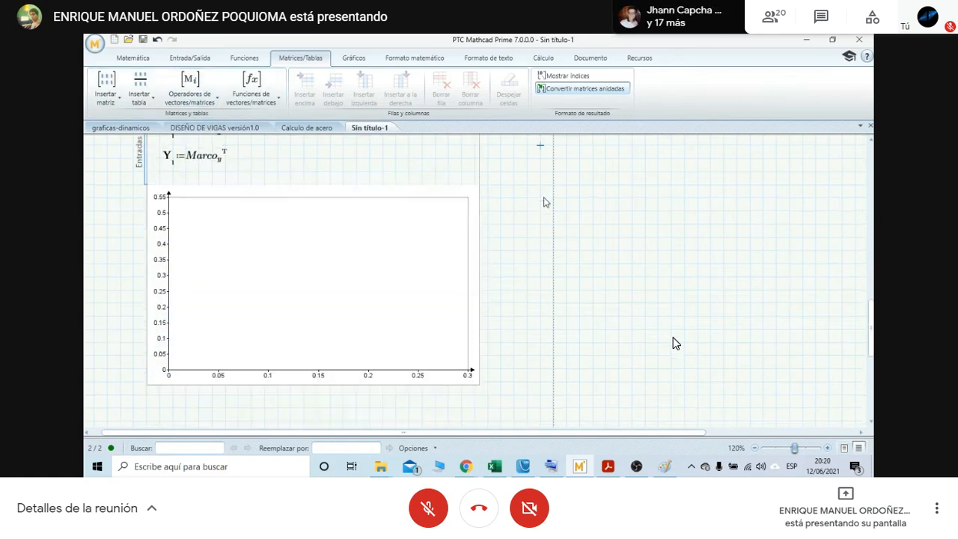
pyautogui.scroll(5, 545, 203)
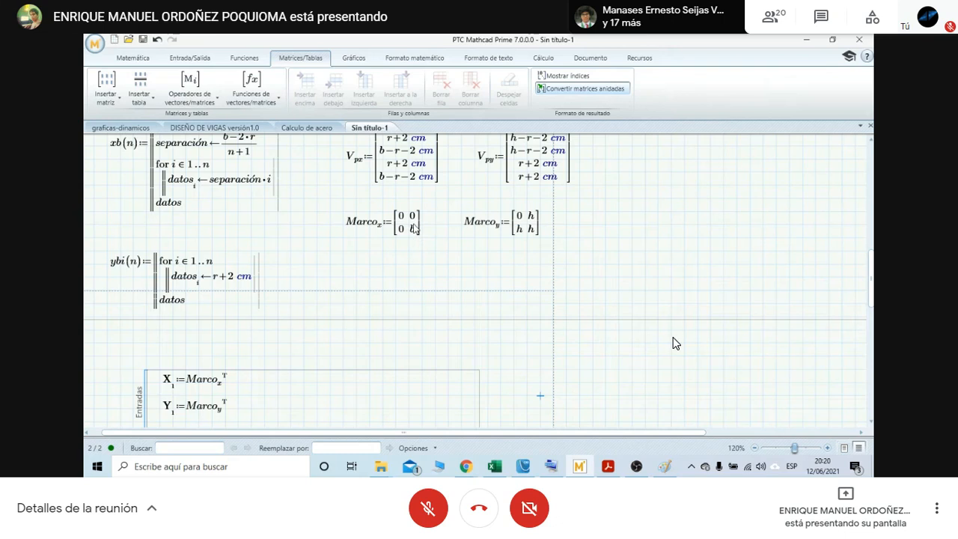
pyautogui.scroll(-2, 416, 227)
pyautogui.scroll(2, 421, 225)
pyautogui.scroll(-7, 307, 300)
# Add red circle symbols to the first trace of the Marco plot and make its line much thicker.
pyautogui.click(324, 288)
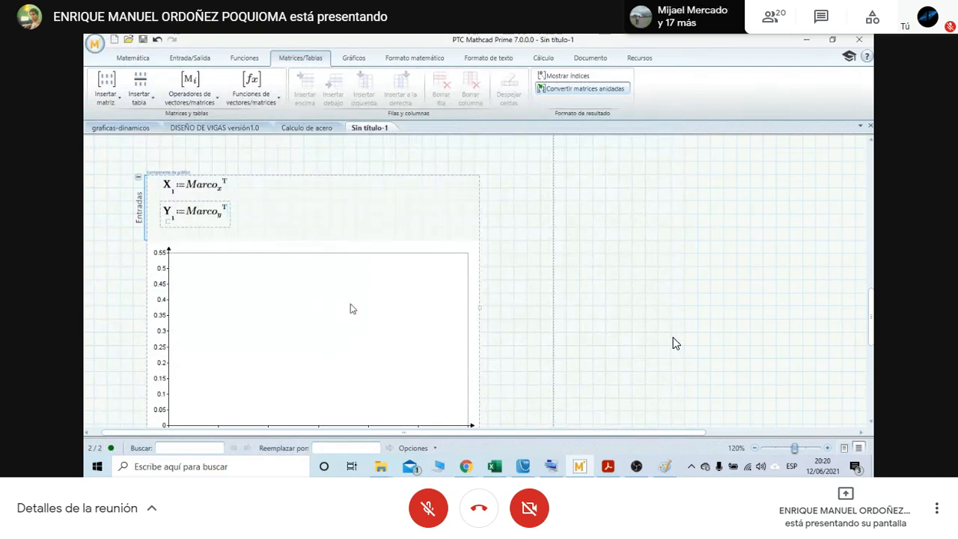
pyautogui.click(276, 325)
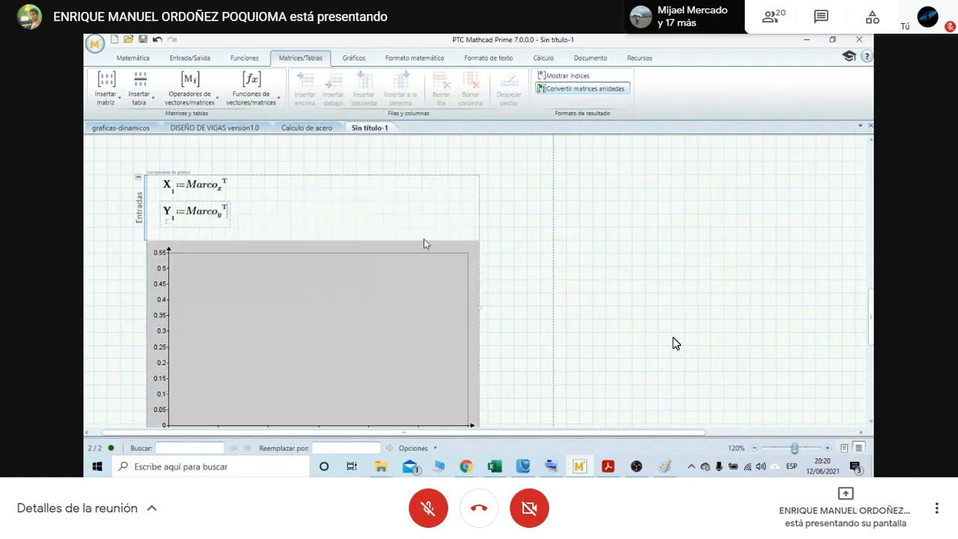
pyautogui.doubleClick(262, 340)
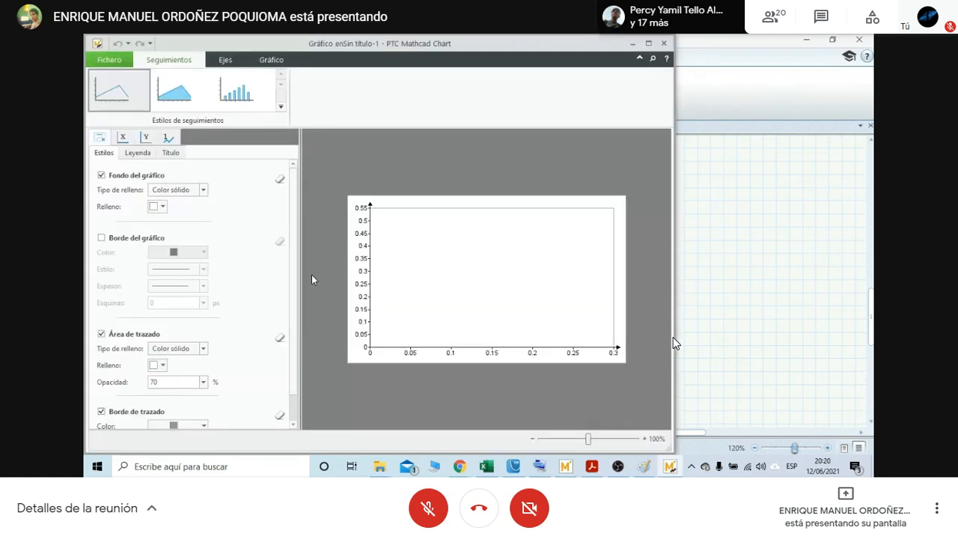
pyautogui.click(169, 138)
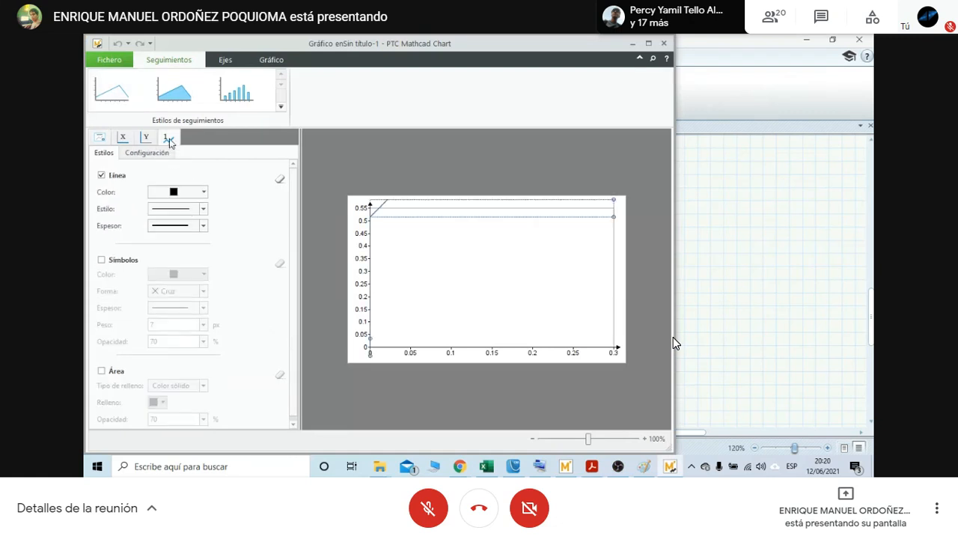
pyautogui.click(101, 261)
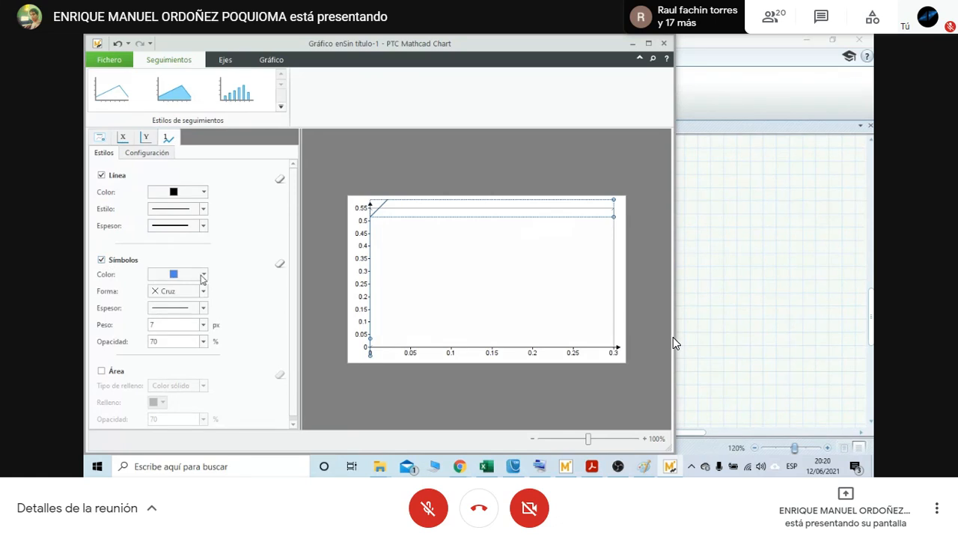
pyautogui.click(202, 275)
pyautogui.click(169, 315)
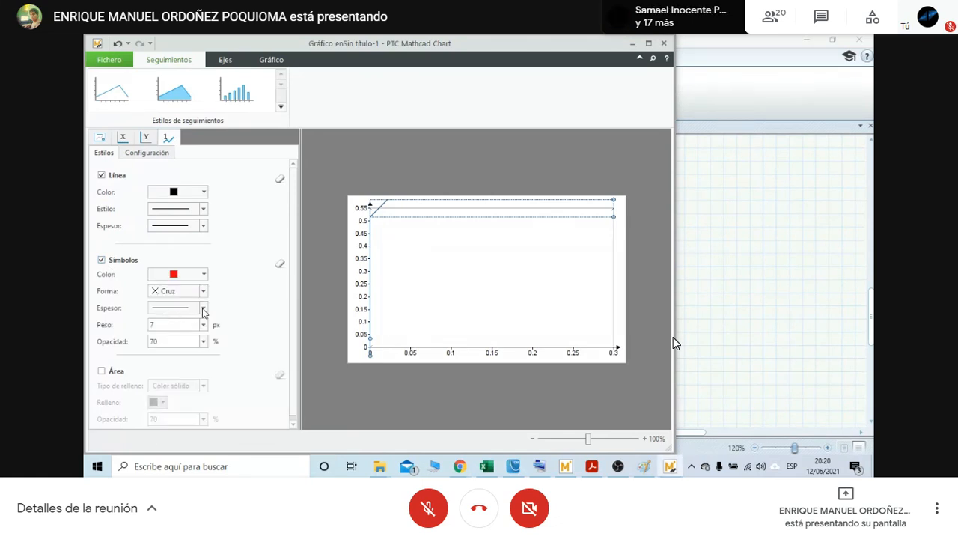
pyautogui.click(203, 291)
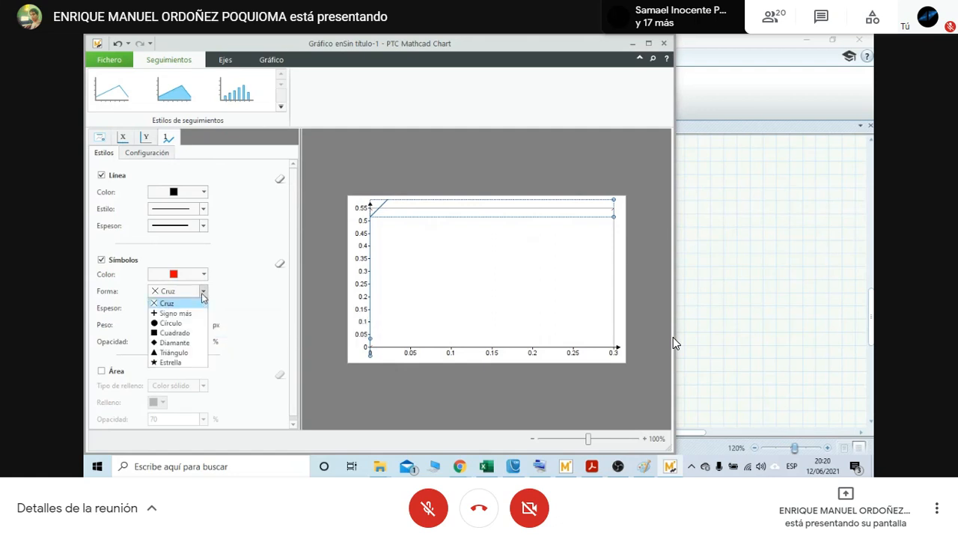
pyautogui.click(152, 323)
pyautogui.write('7')
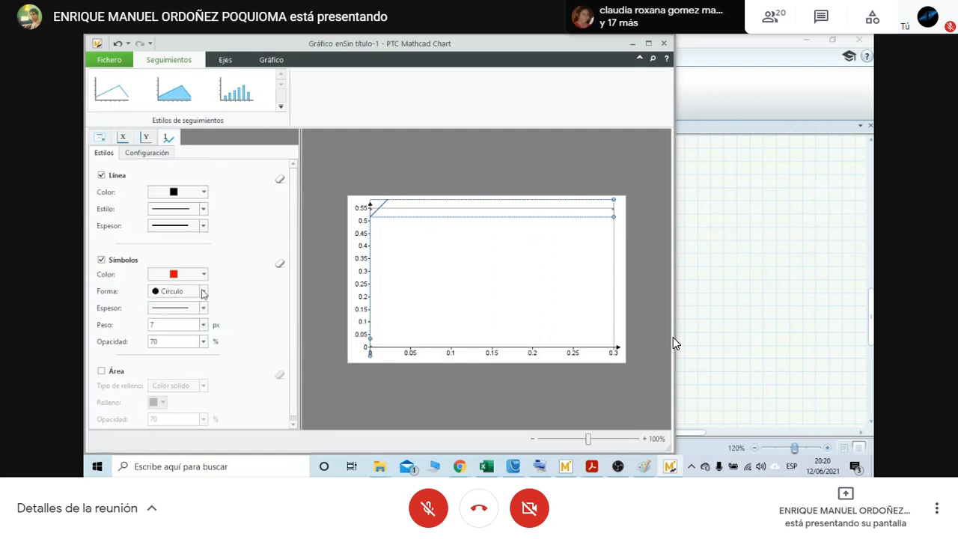
pyautogui.click(203, 229)
pyautogui.click(180, 277)
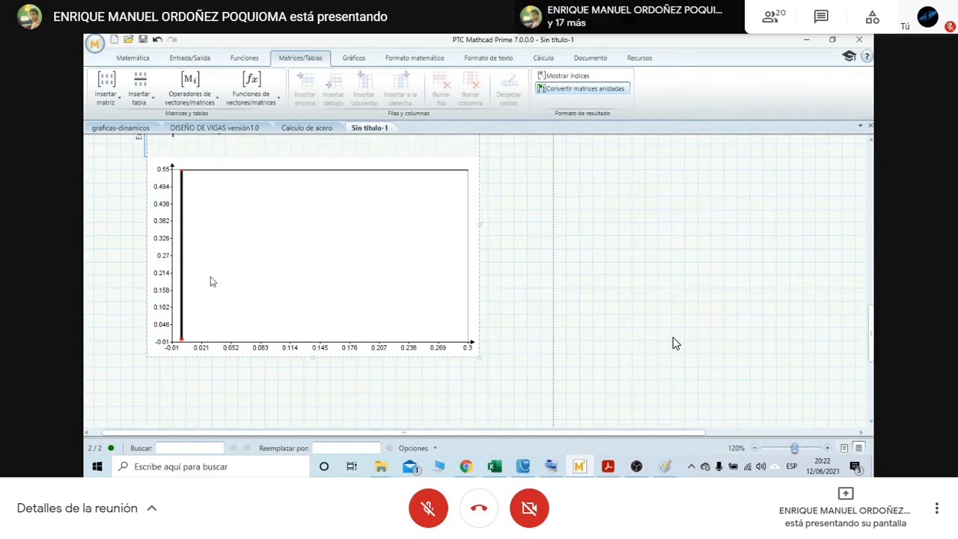
# Add an upper X-axis limit to the chart inputs by defining Xmax as b+0.01 below Ymin.
pyautogui.scroll(2, 370, 207)
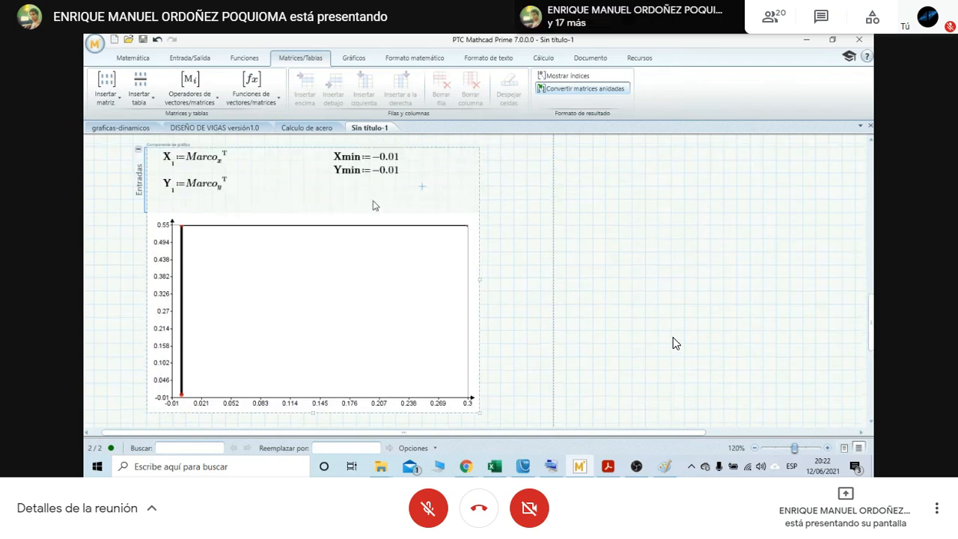
pyautogui.rightClick(335, 186)
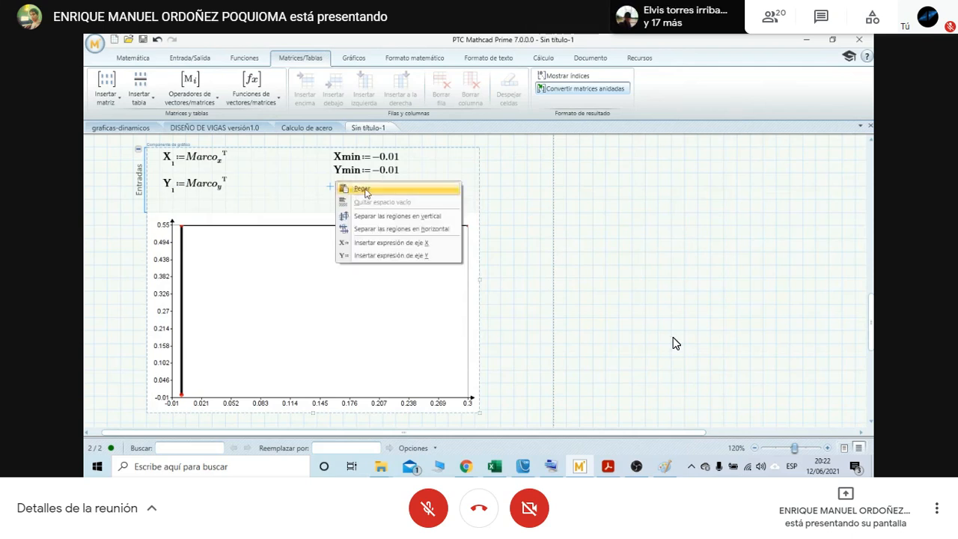
pyautogui.click(323, 188)
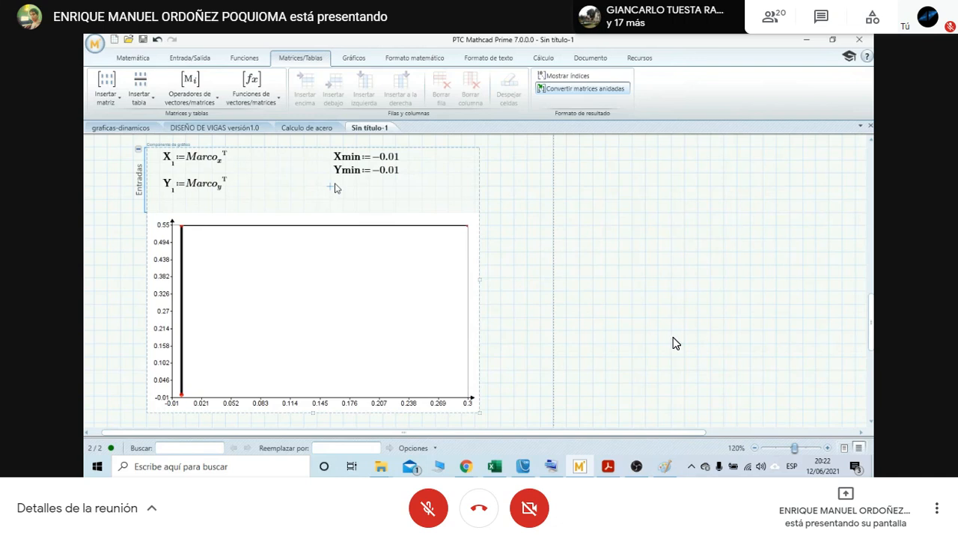
pyautogui.write('Xmax:')
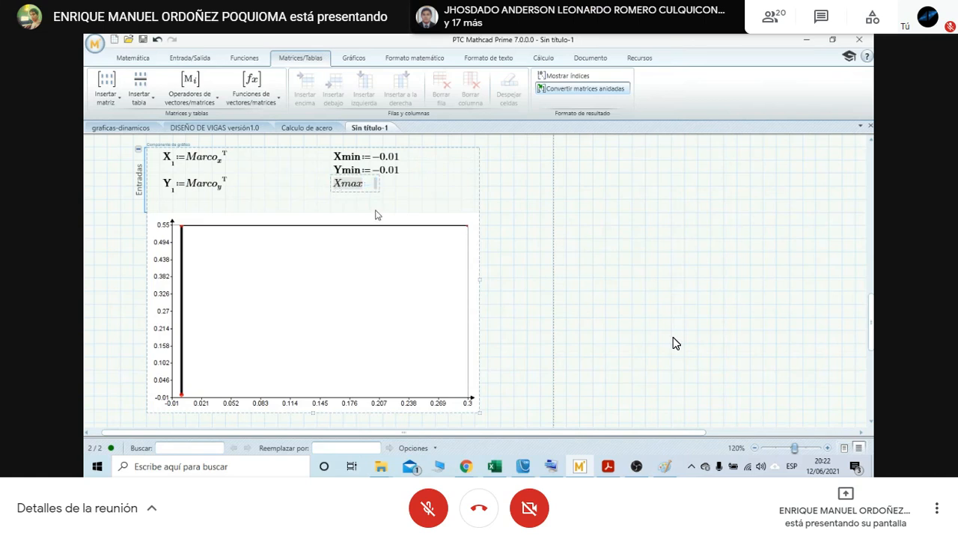
pyautogui.write('b+0.01')
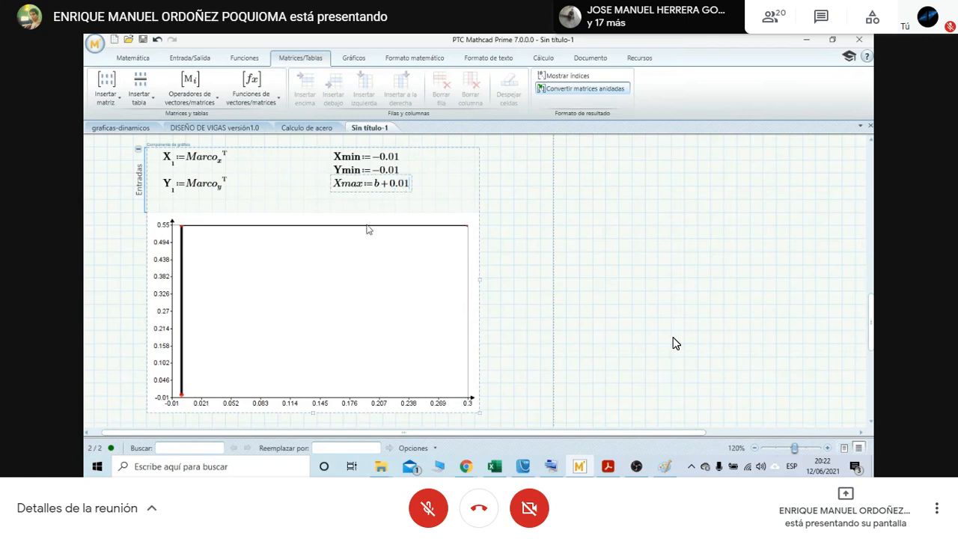
pyautogui.click(500, 199)
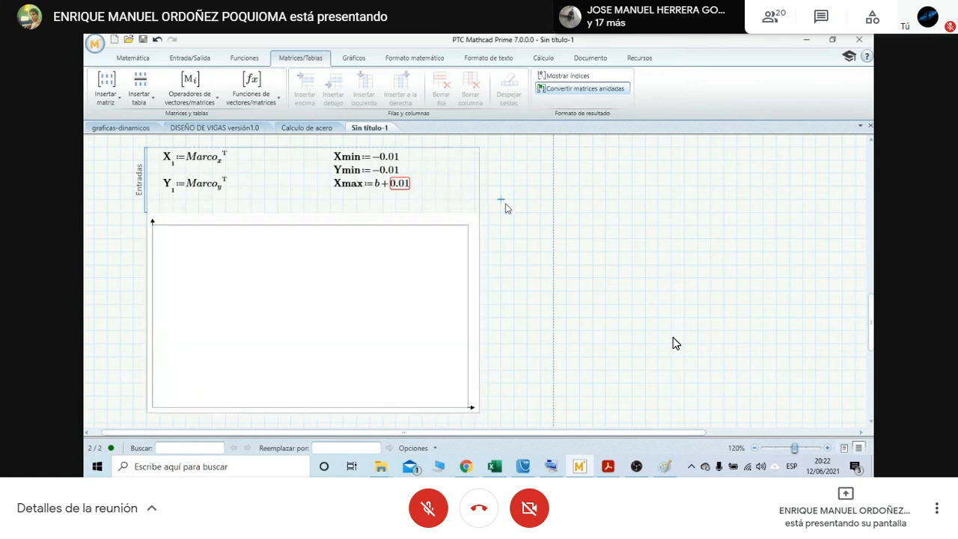
# Replace the unitless 0.01 in the chart's Xmax expression with 1 cm, making it b+1 cm.
pyautogui.click(408, 187)
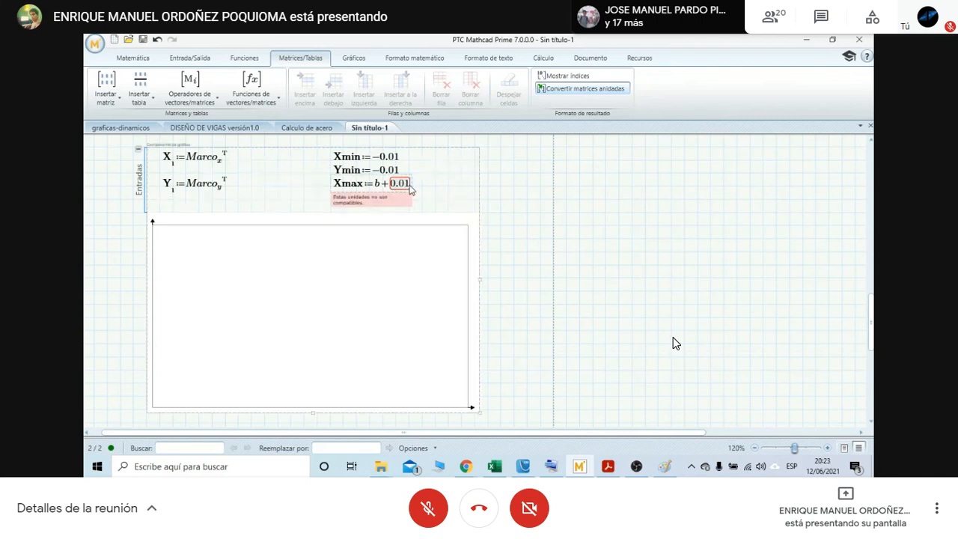
pyautogui.press('BackSpace')
pyautogui.press('BackSpace')
pyautogui.press('BackSpace')
pyautogui.press('BackSpace')
pyautogui.write('cm')
pyautogui.click(392, 186)
pyautogui.write('1')
pyautogui.click(529, 201)
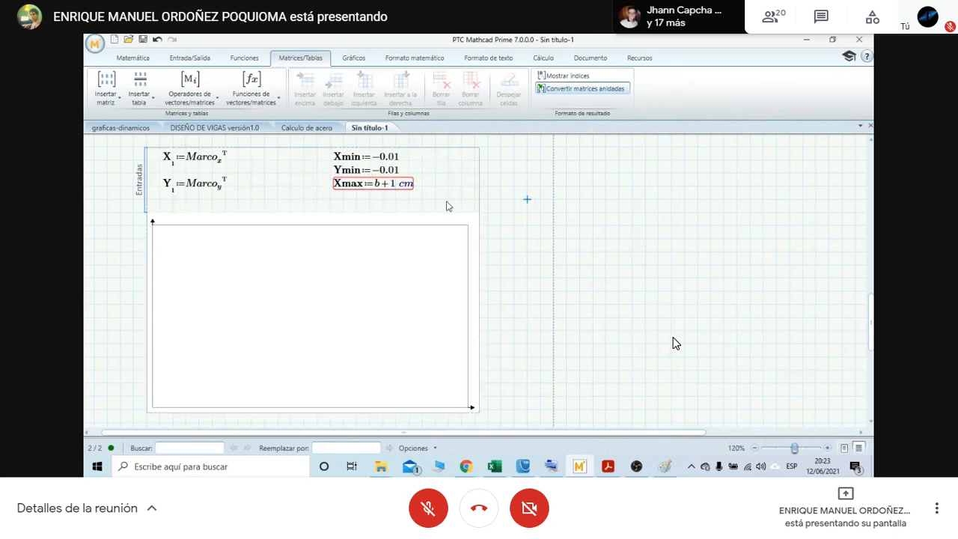
pyautogui.scroll(3, 449, 206)
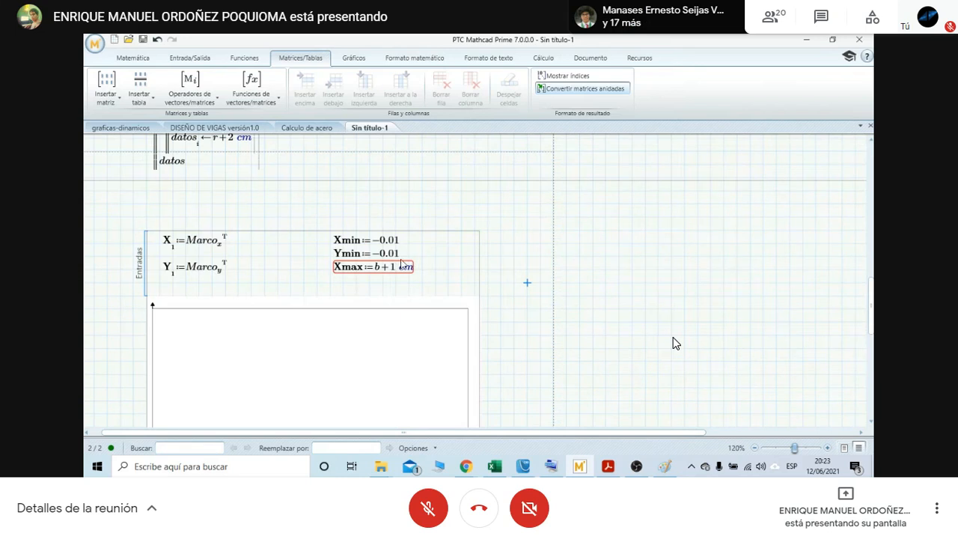
pyautogui.scroll(4, 610, 230)
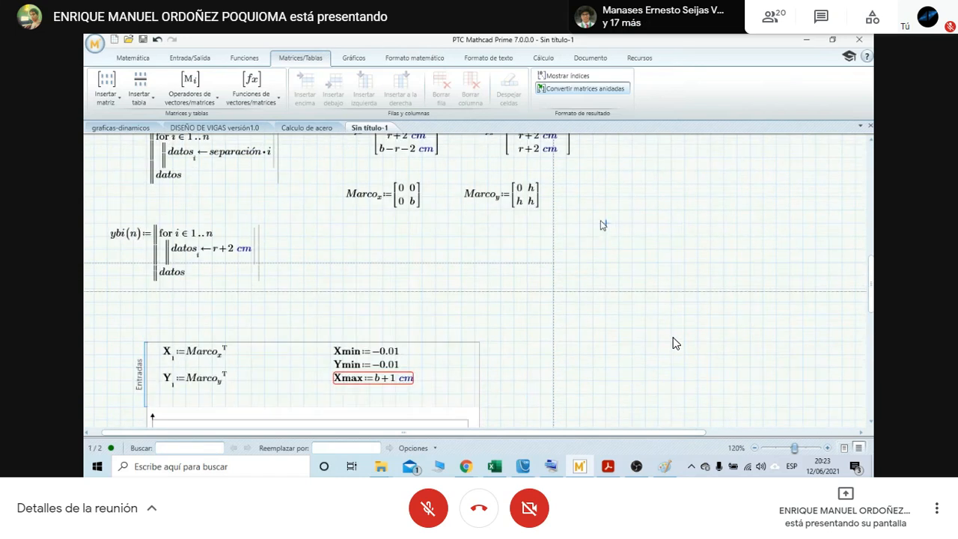
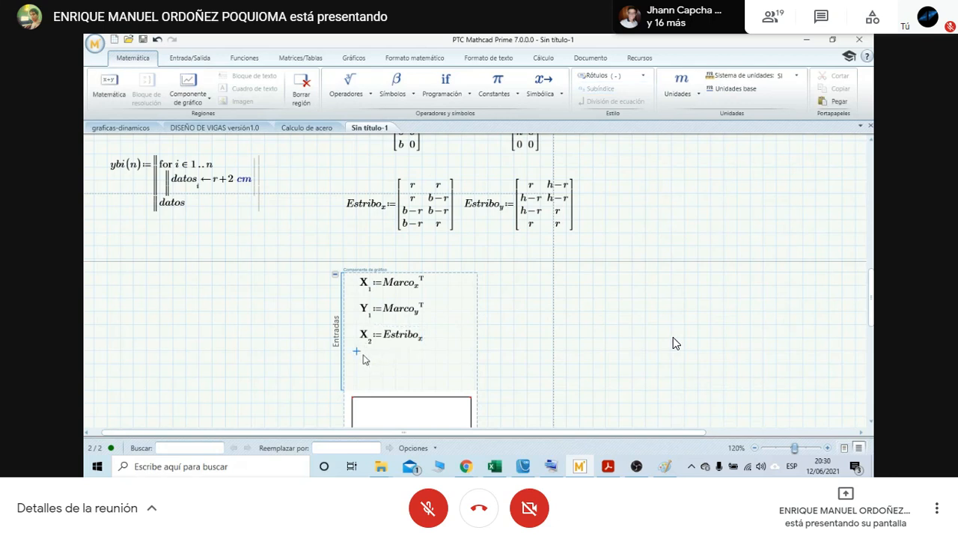
# Insert a second Y-axis expression in the chart inputs and assign it Estribo with subscript y.
pyautogui.rightClick(365, 359)
pyautogui.click(389, 428)
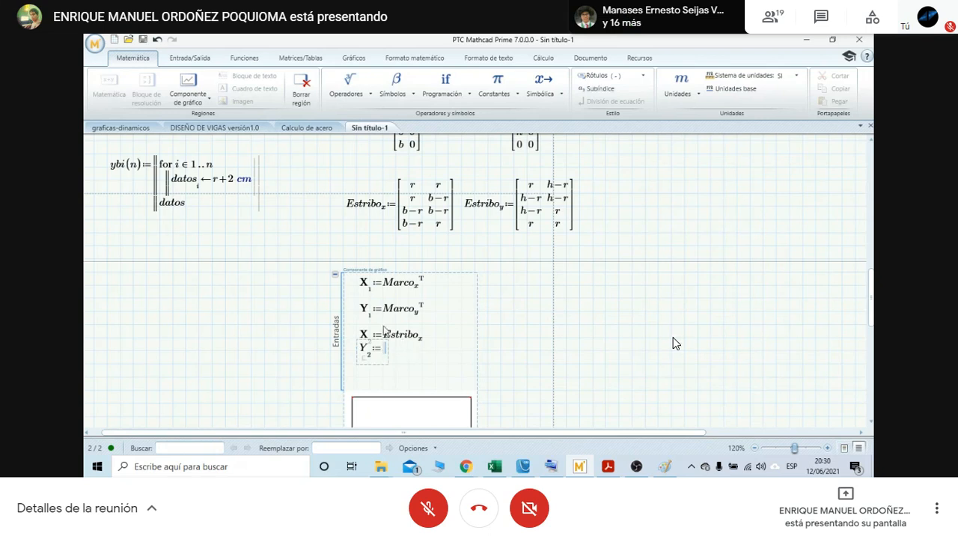
pyautogui.write('Estribo')
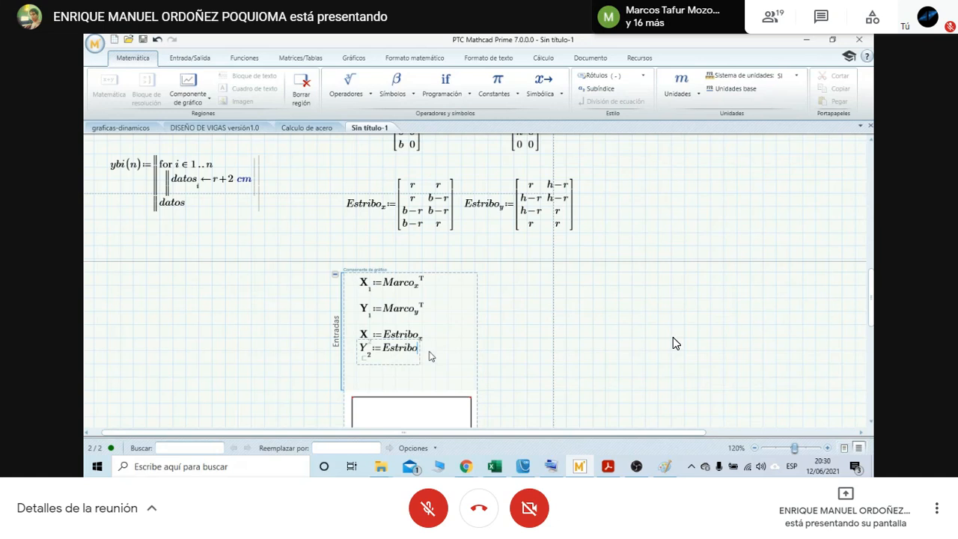
pyautogui.click(606, 91)
pyautogui.write('y')
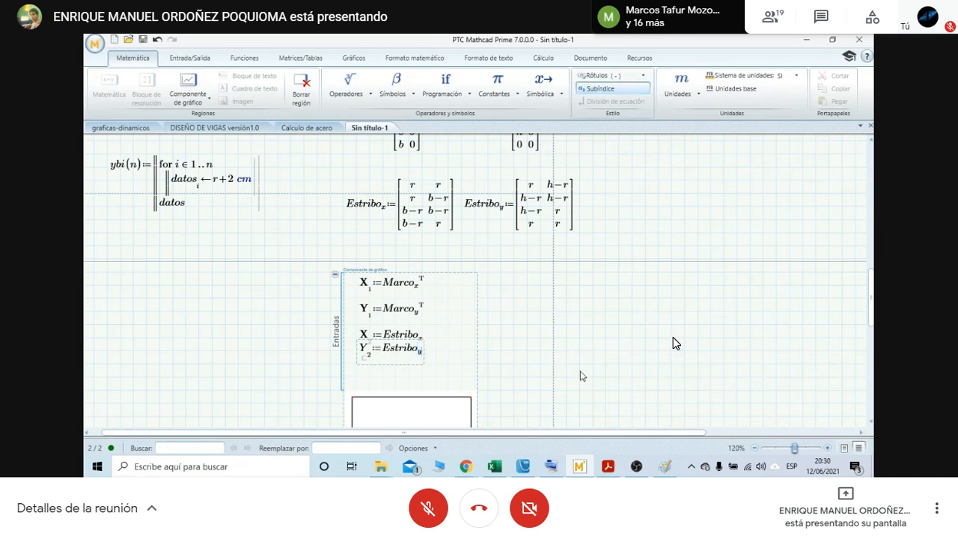
pyautogui.click(403, 337)
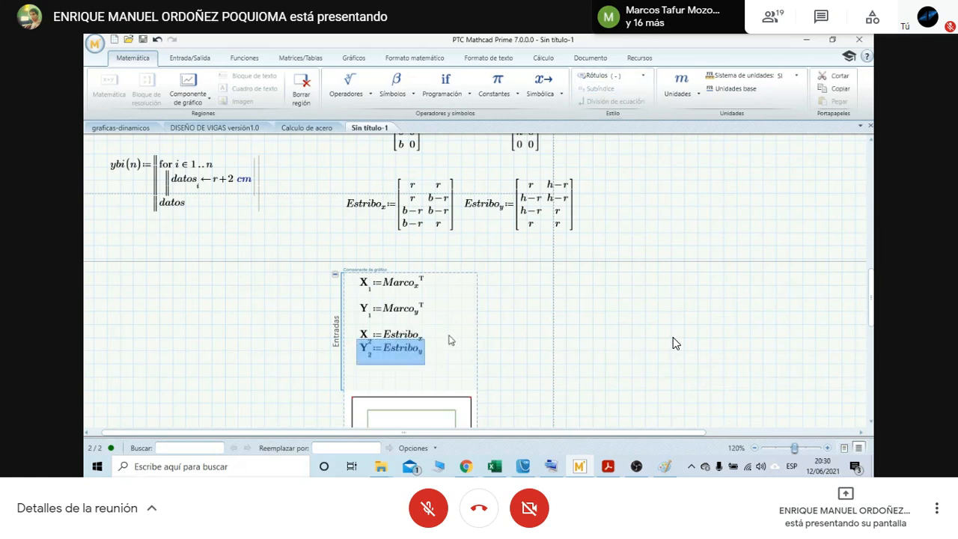
pyautogui.click(553, 337)
# Apply the transpose operator to Estribo_x in the chart's X2 input expression.
pyautogui.scroll(-3, 515, 327)
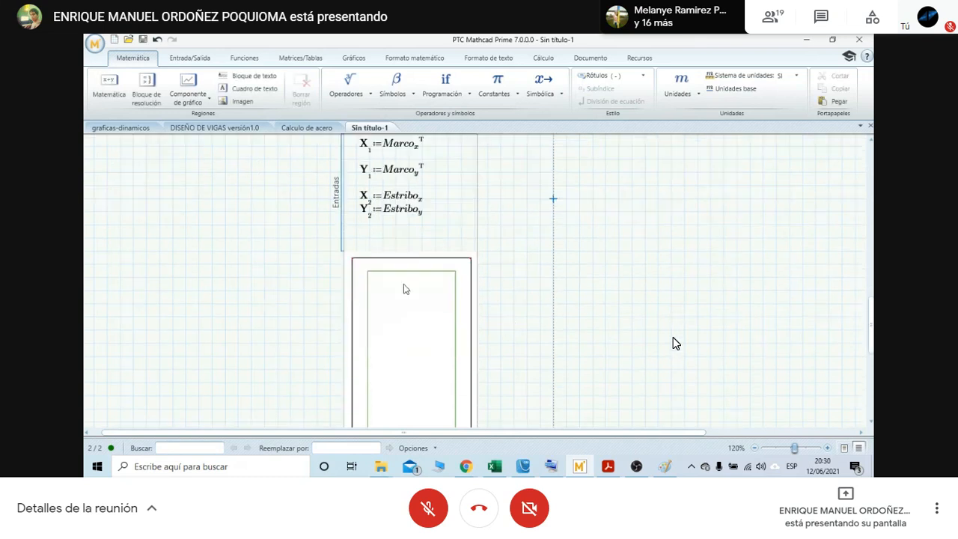
pyautogui.scroll(-3, 405, 289)
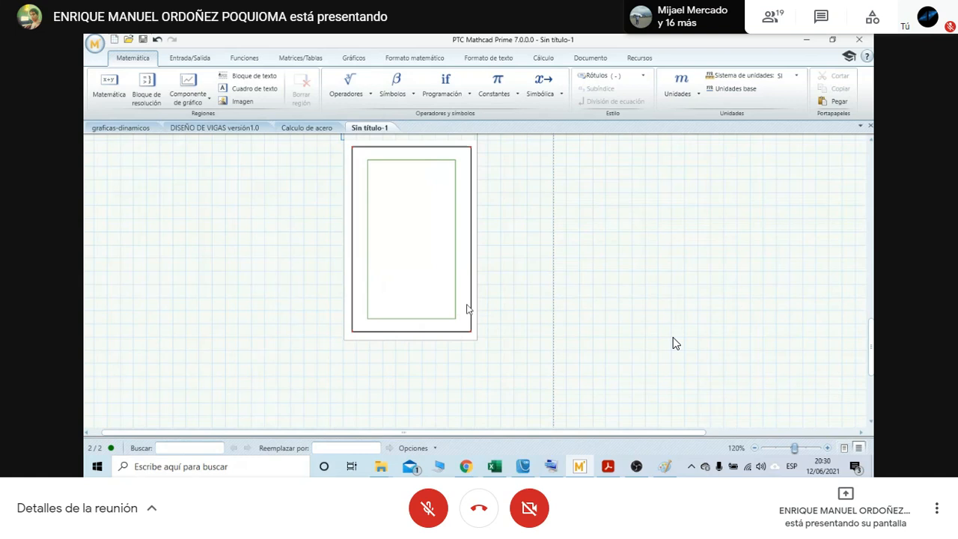
pyautogui.scroll(3, 467, 310)
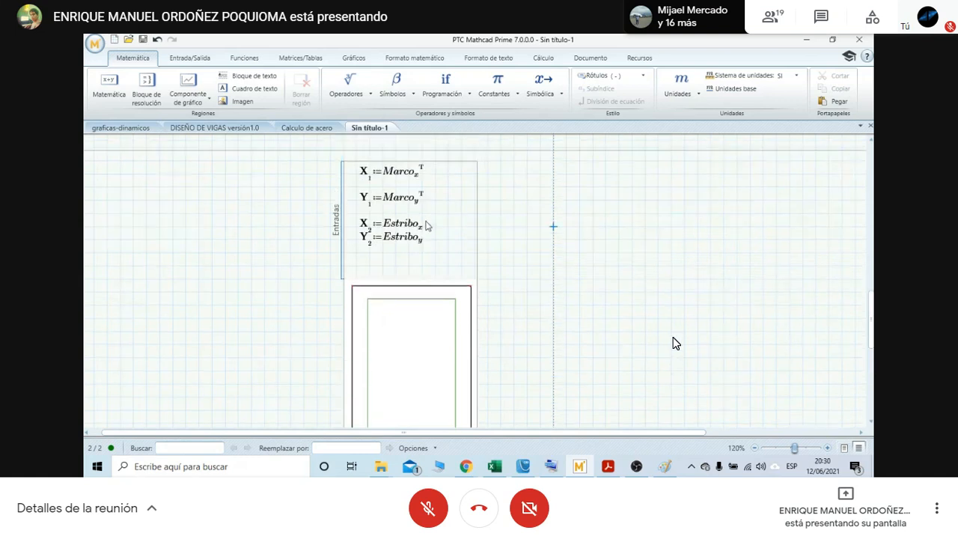
pyautogui.scroll(2, 494, 292)
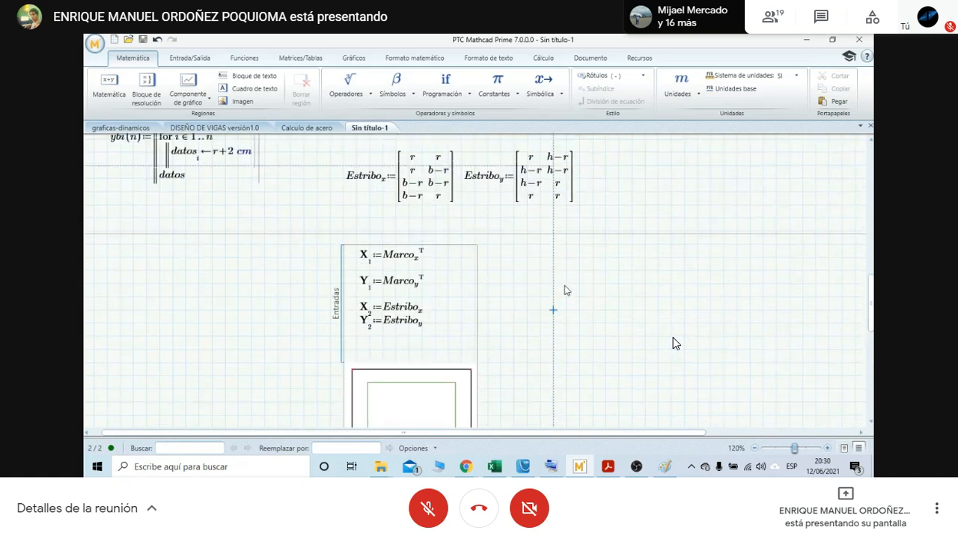
pyautogui.scroll(-3, 406, 257)
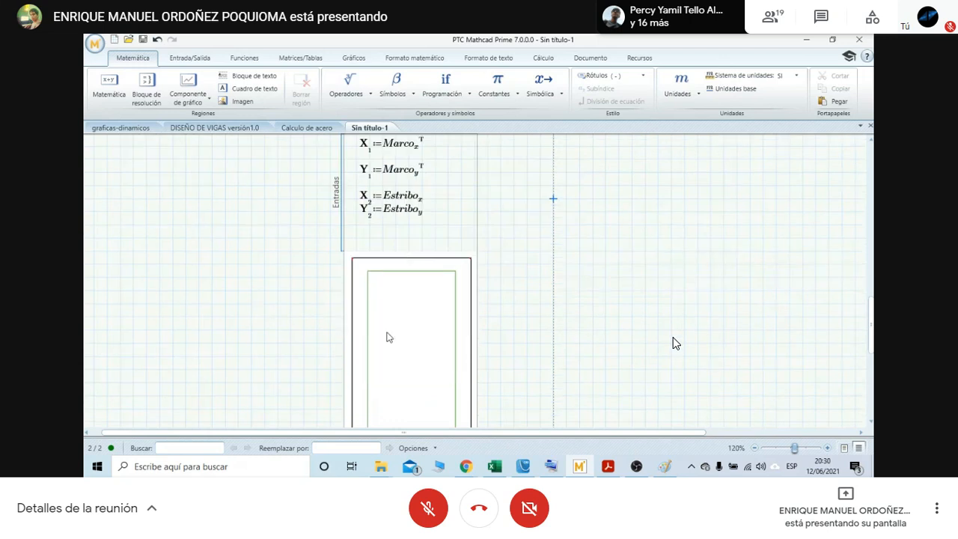
pyautogui.scroll(-2, 408, 315)
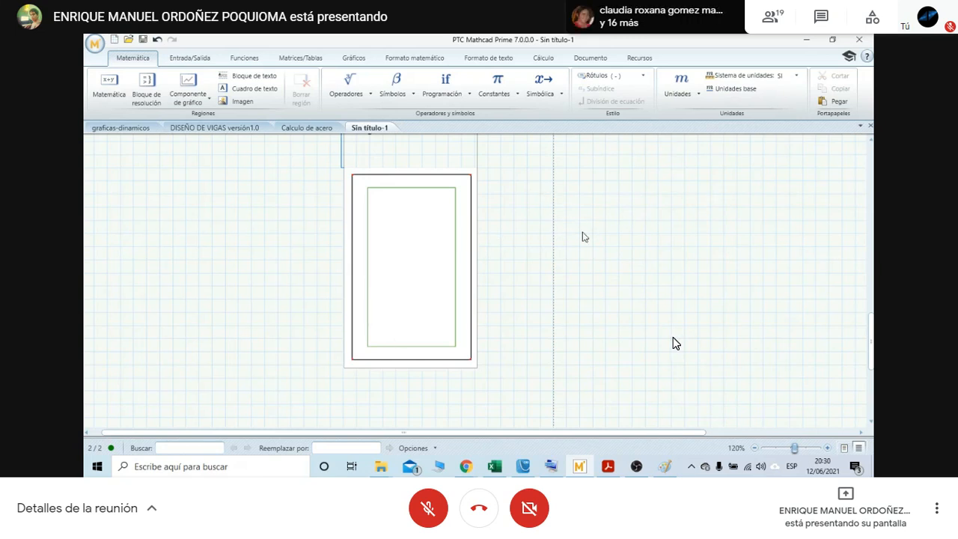
pyautogui.scroll(3, 431, 266)
pyautogui.click(422, 199)
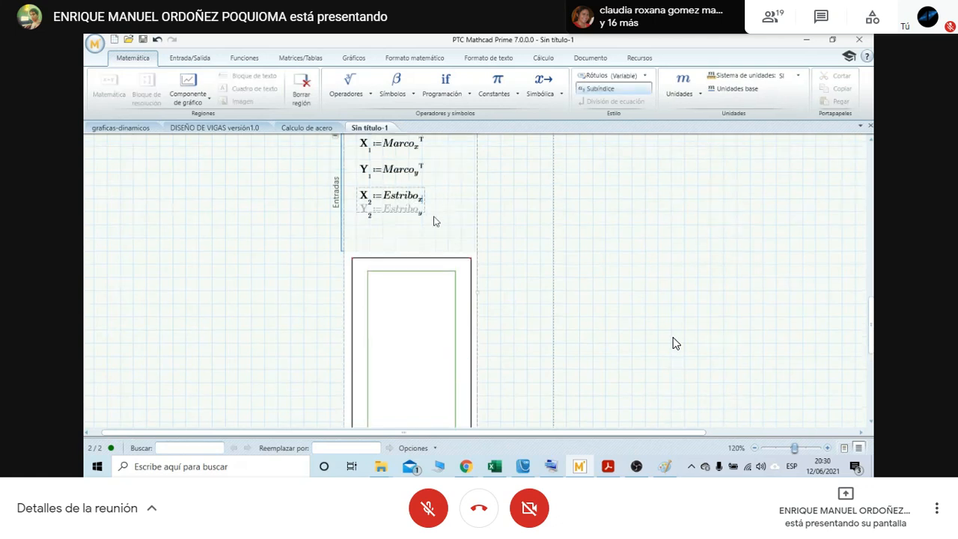
pyautogui.scroll(2, 431, 214)
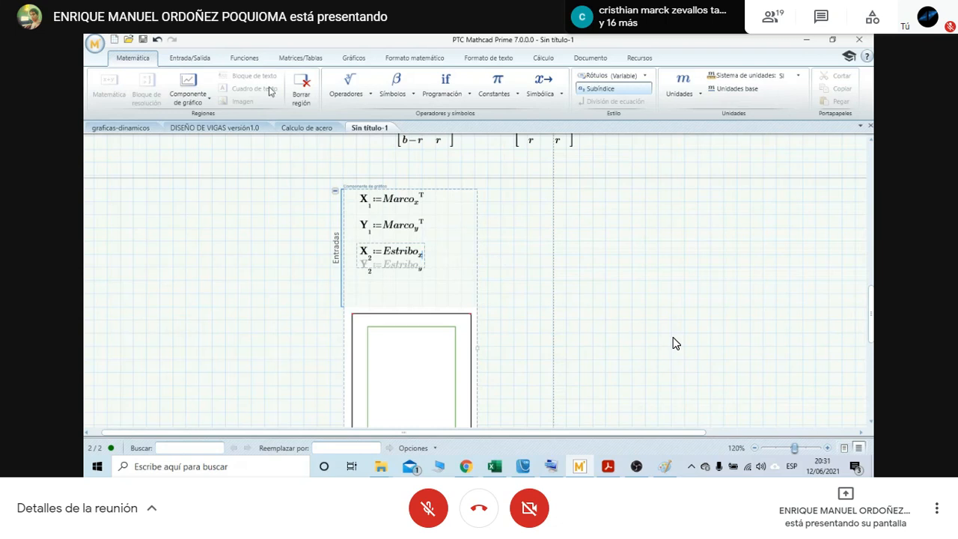
pyautogui.click(300, 57)
pyautogui.click(214, 100)
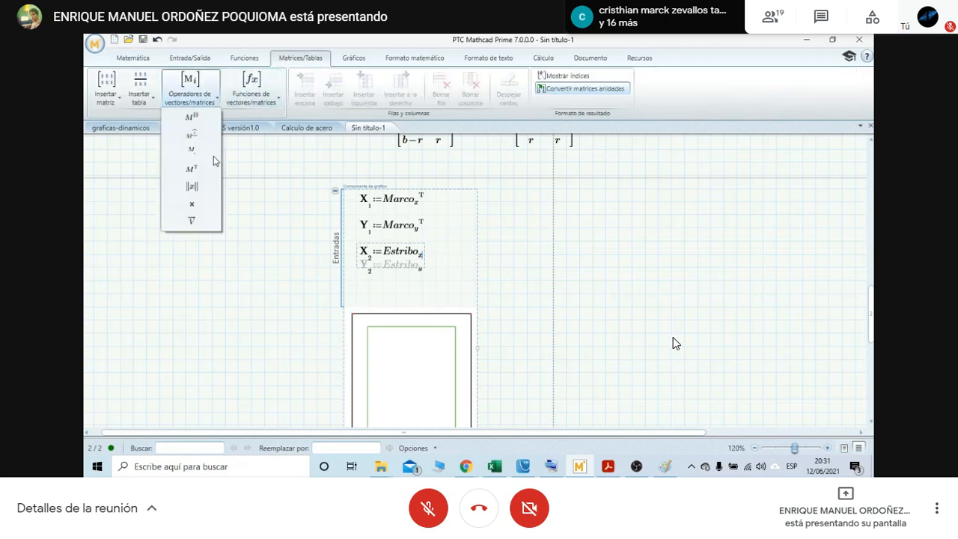
pyautogui.click(204, 169)
pyautogui.click(448, 280)
# Apply the transpose operator to Estribo_y in the chart's Y2 input expression.
pyautogui.click(423, 273)
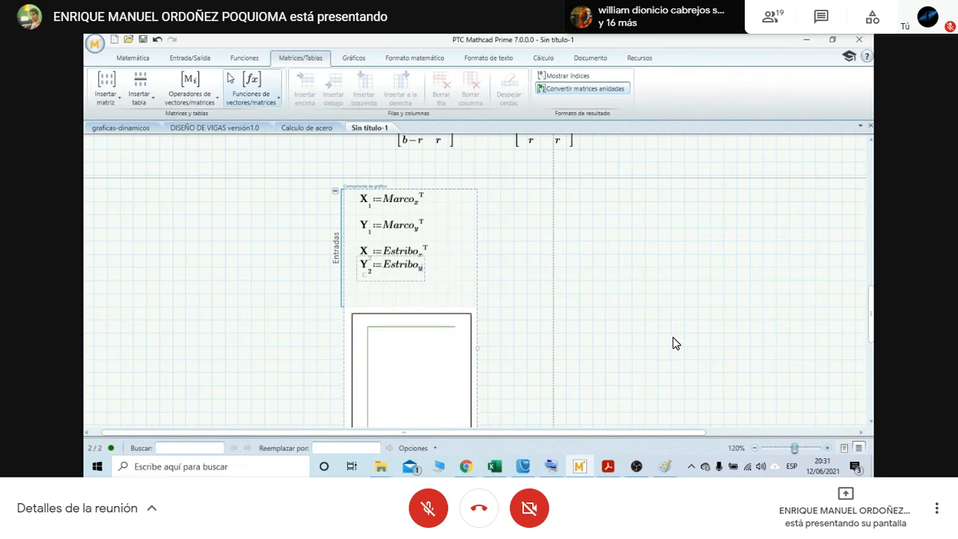
pyautogui.click(210, 96)
pyautogui.click(189, 169)
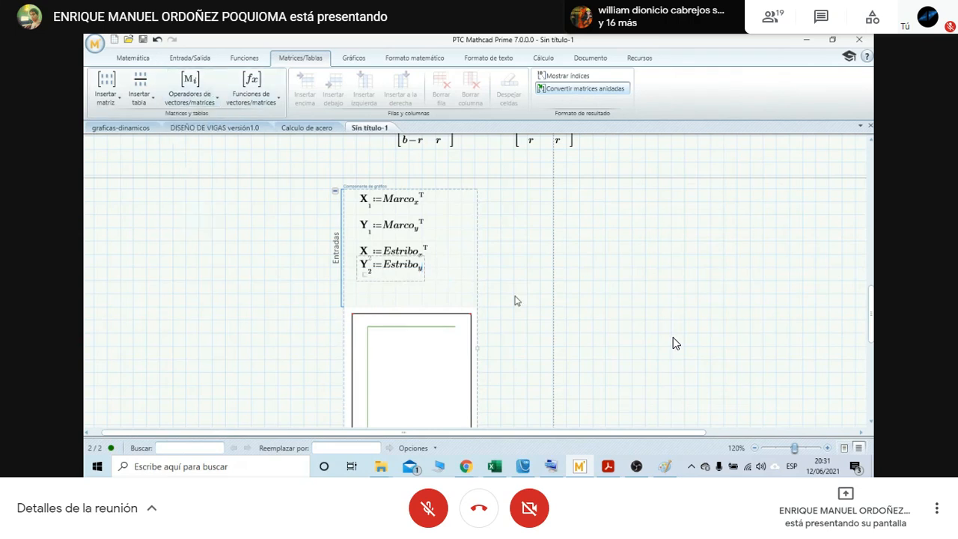
pyautogui.click(607, 269)
# Format the chart's second trace, the stirrup outline, with a thicker blue line and return to the worksheet.
pyautogui.scroll(-4, 610, 262)
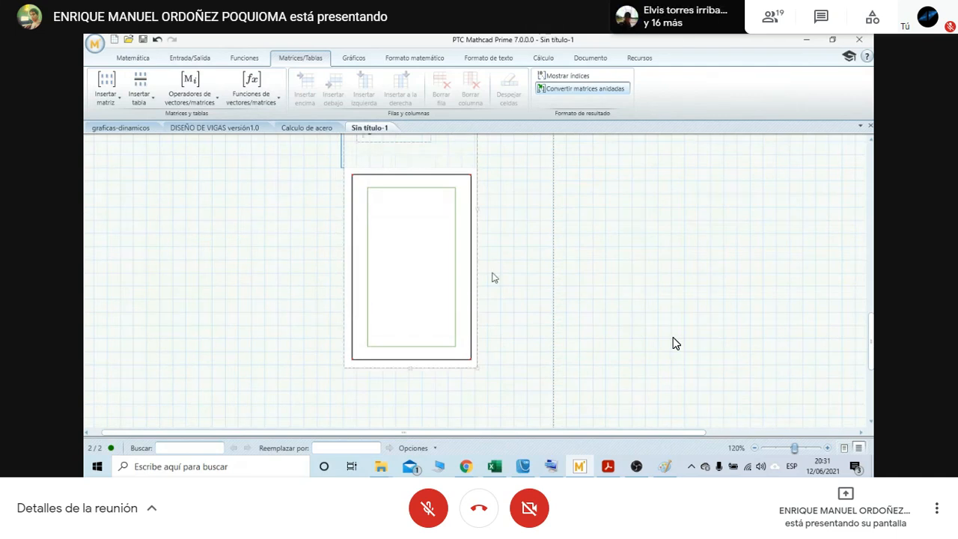
pyautogui.click(422, 257)
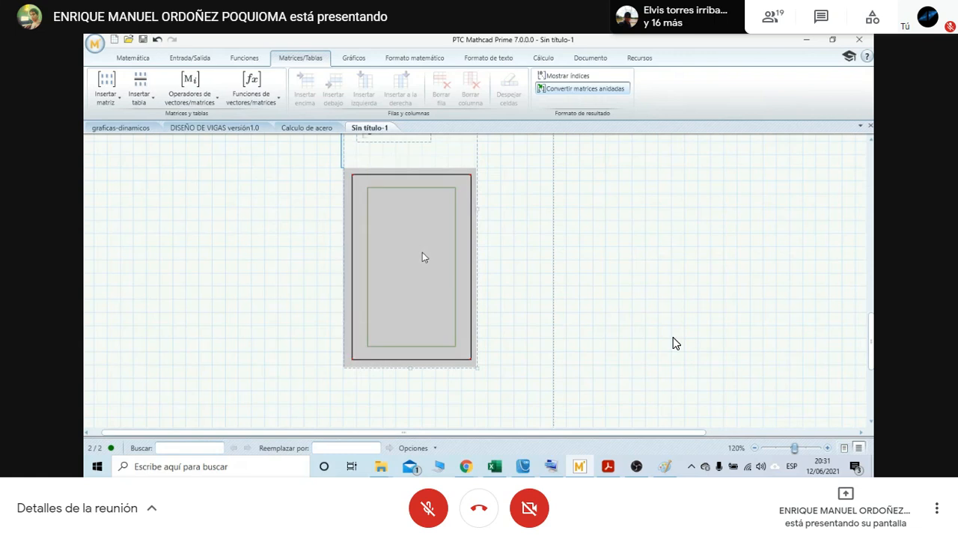
pyautogui.doubleClick(422, 258)
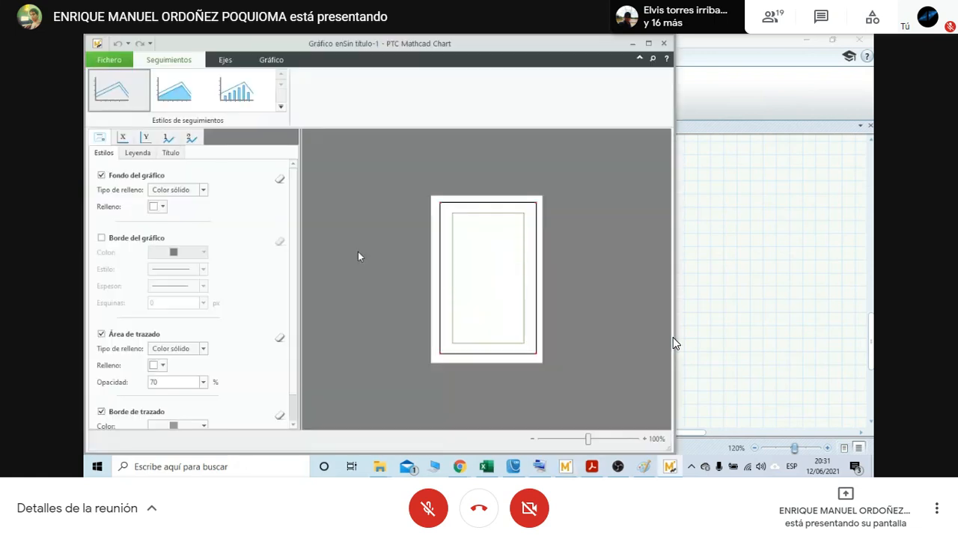
pyautogui.click(191, 138)
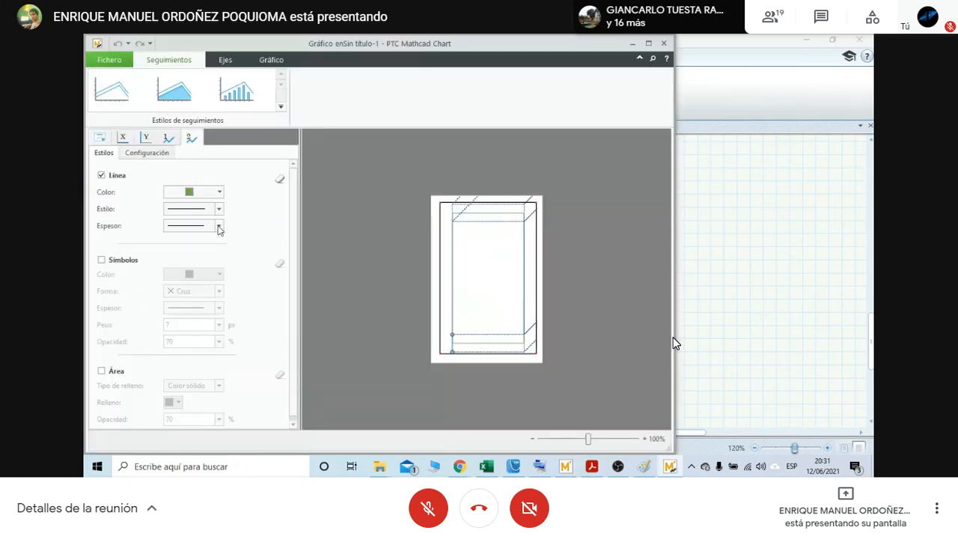
pyautogui.click(220, 228)
pyautogui.click(202, 264)
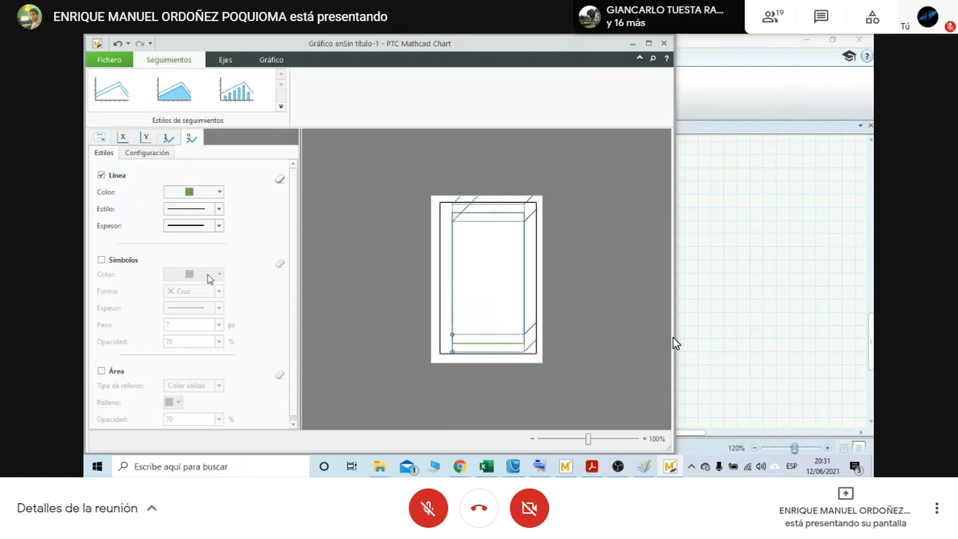
pyautogui.click(220, 193)
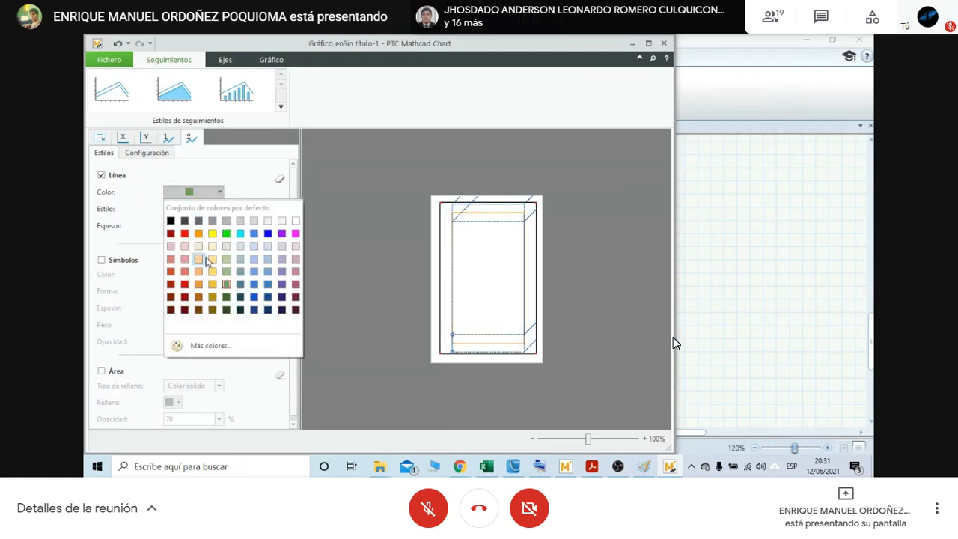
pyautogui.click(268, 234)
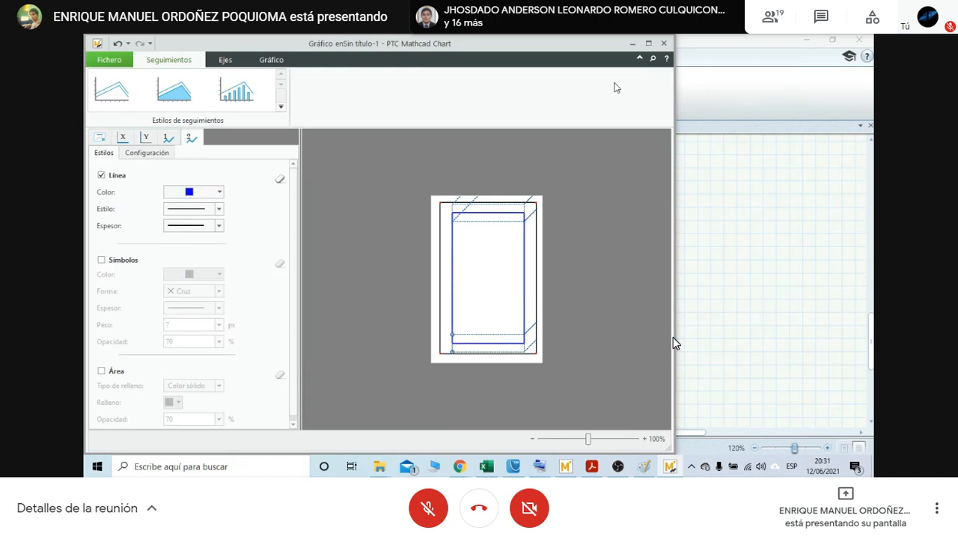
pyautogui.click(666, 44)
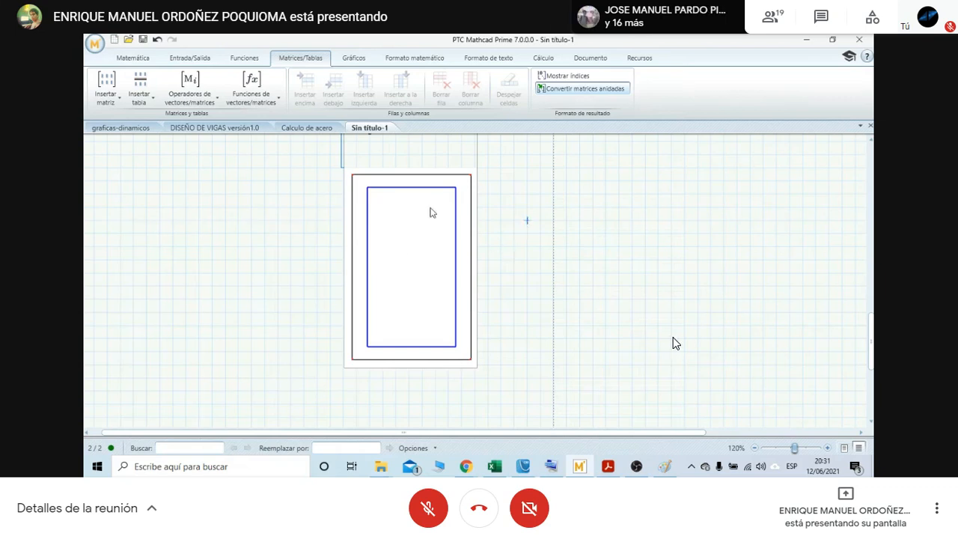
pyautogui.scroll(5, 430, 209)
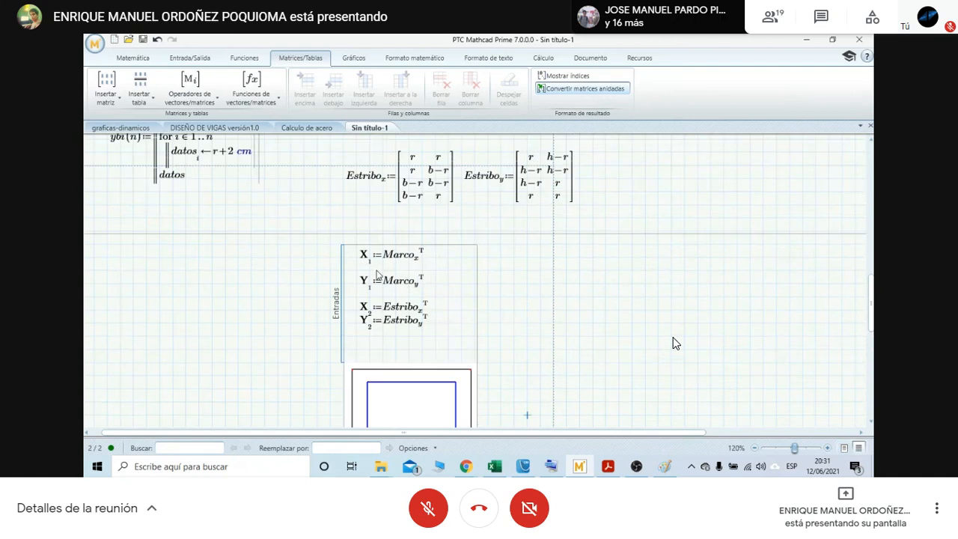
# Remove the blank line between the Marco and Estribo expressions in the chart's inputs and undo the extra removal that overlaps them.
pyautogui.press('BackSpace')
pyautogui.scroll(-4, 432, 282)
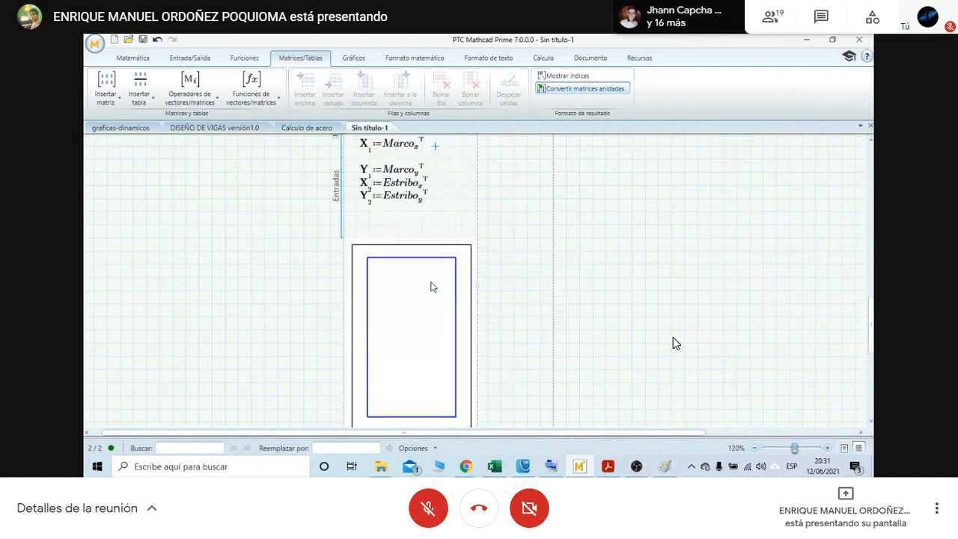
pyautogui.scroll(3, 454, 243)
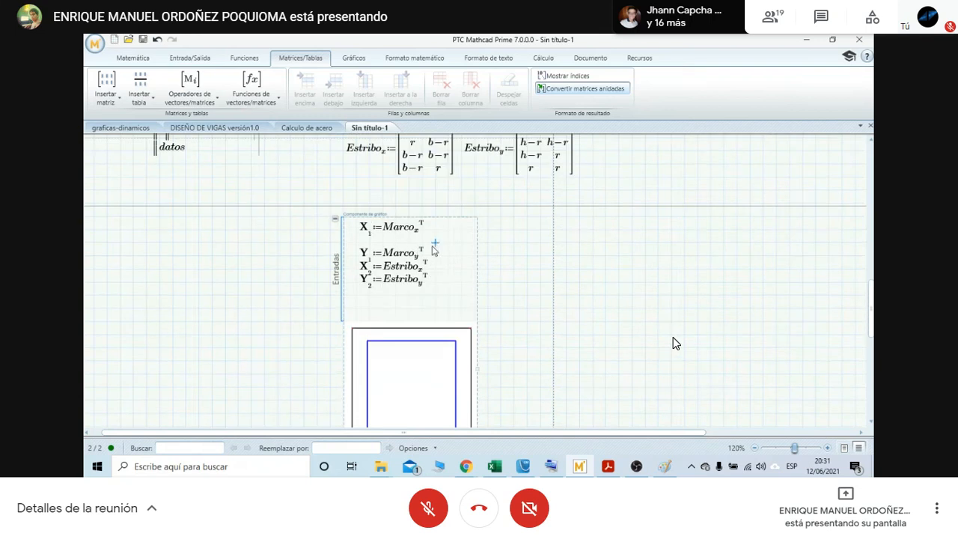
pyautogui.scroll(-3, 438, 249)
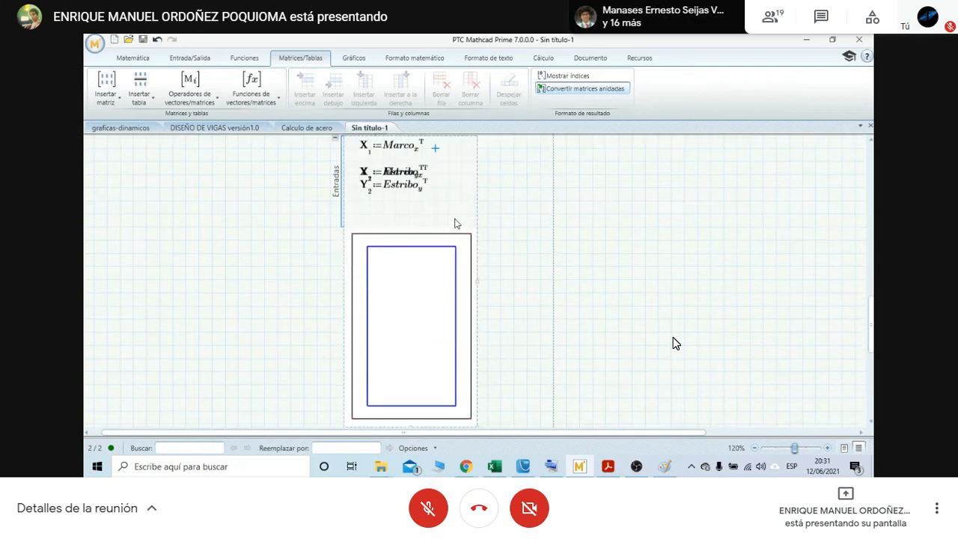
pyautogui.click(160, 43)
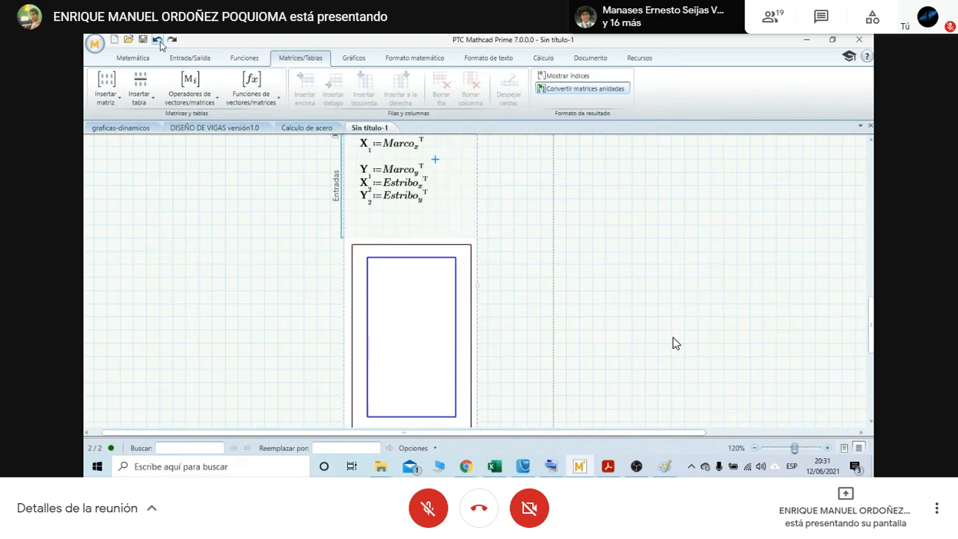
pyautogui.click(514, 186)
pyautogui.scroll(5, 485, 190)
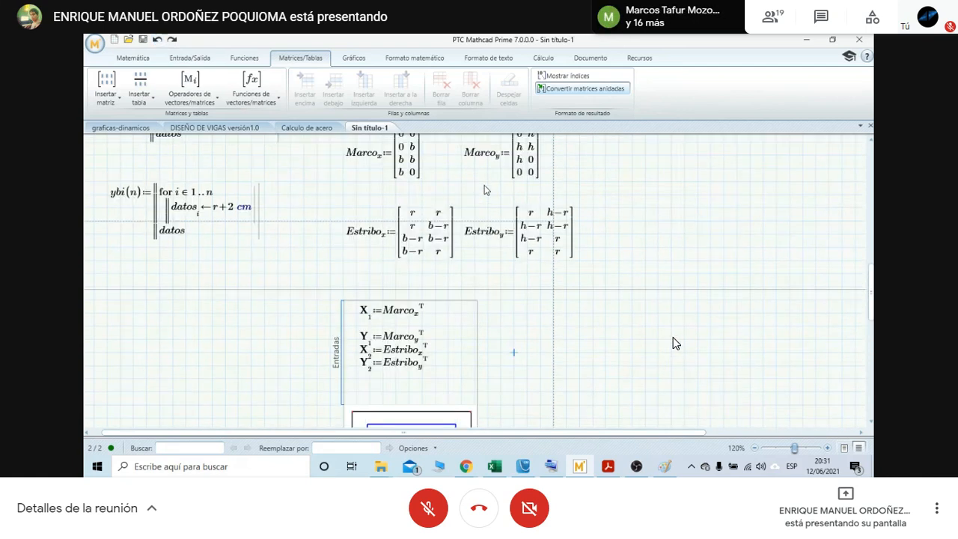
pyautogui.scroll(2, 485, 190)
pyautogui.scroll(2, 445, 187)
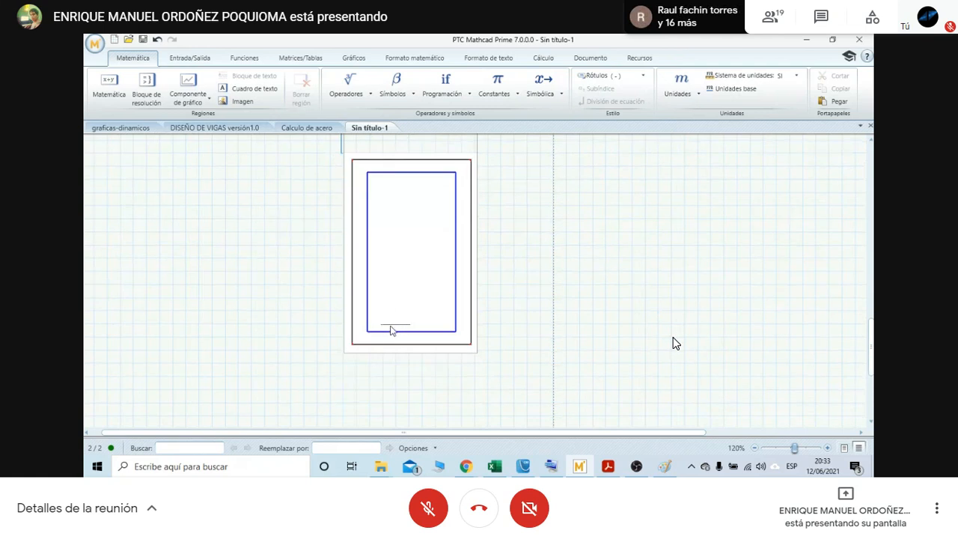
# Open the section chart for editing and set the third trace's line color to blue.
pyautogui.click(413, 266)
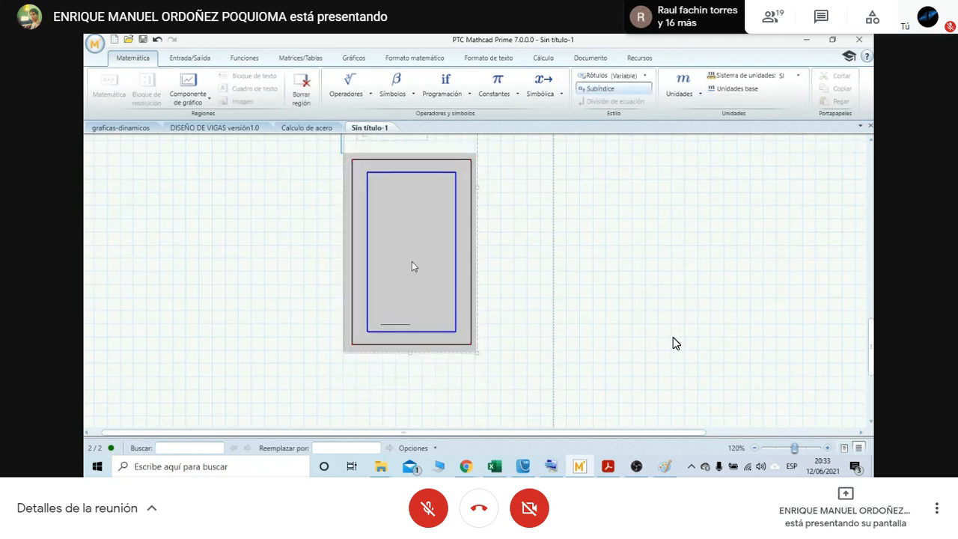
pyautogui.doubleClick(459, 286)
pyautogui.click(214, 138)
pyautogui.click(220, 193)
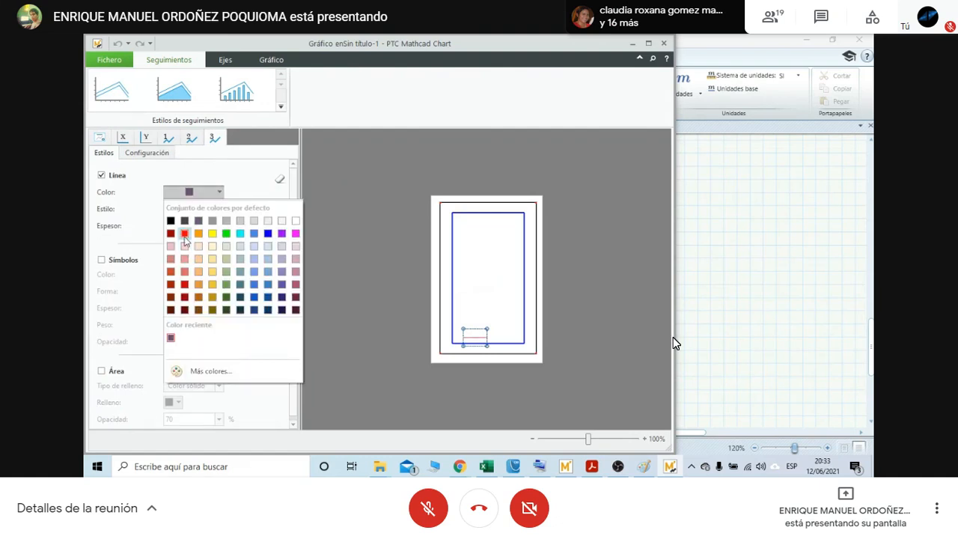
pyautogui.click(268, 234)
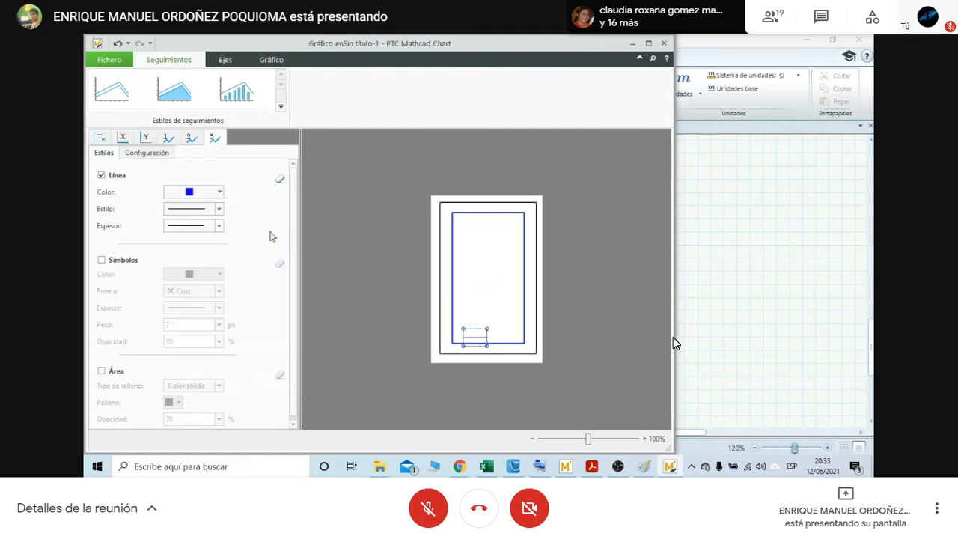
# Turn off the third trace's line and display it with blue circle (Círculo) symbols instead.
pyautogui.click(101, 175)
pyautogui.click(102, 259)
pyautogui.click(223, 293)
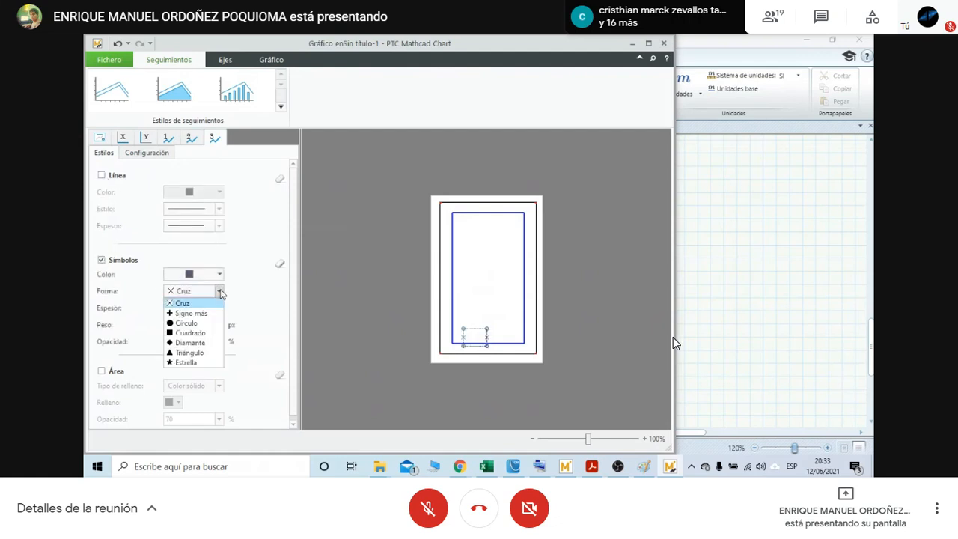
pyautogui.click(185, 327)
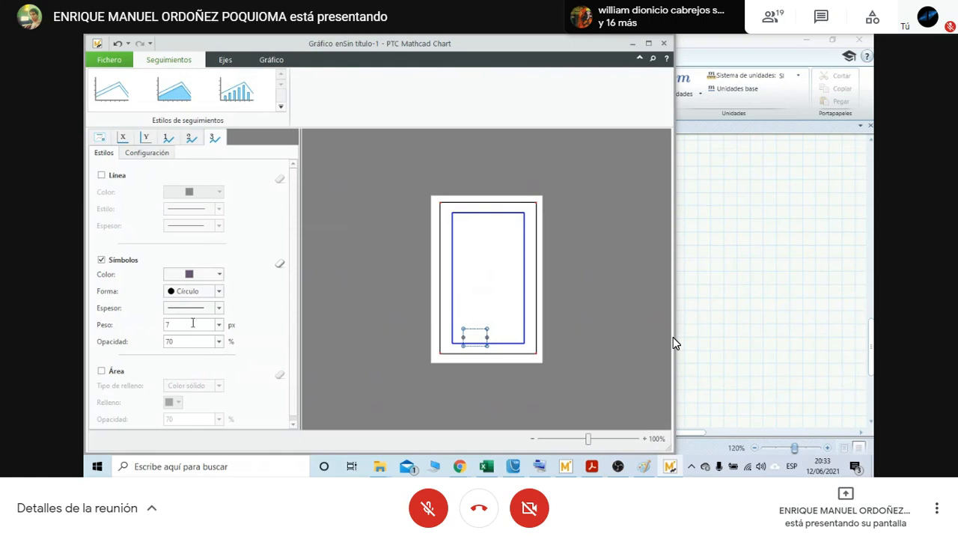
pyautogui.click(217, 275)
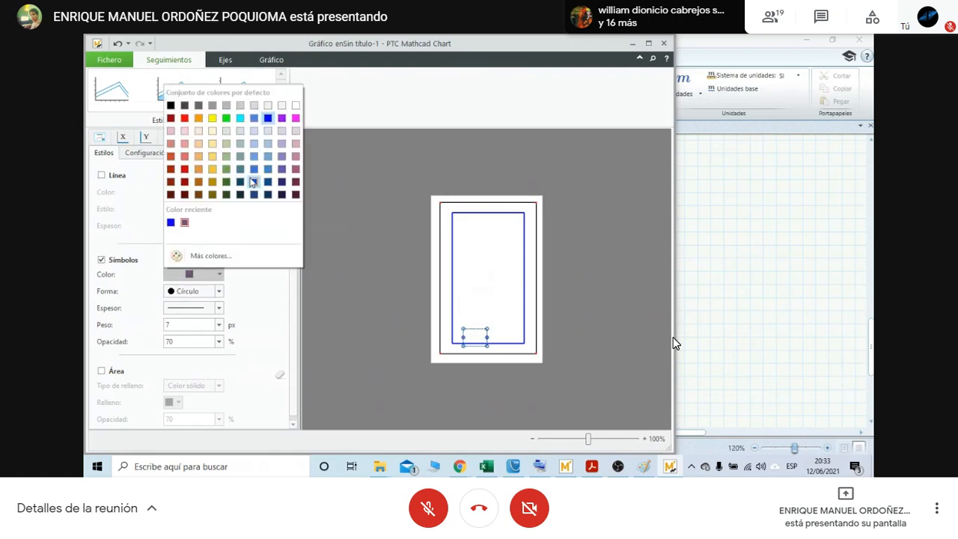
pyautogui.click(267, 118)
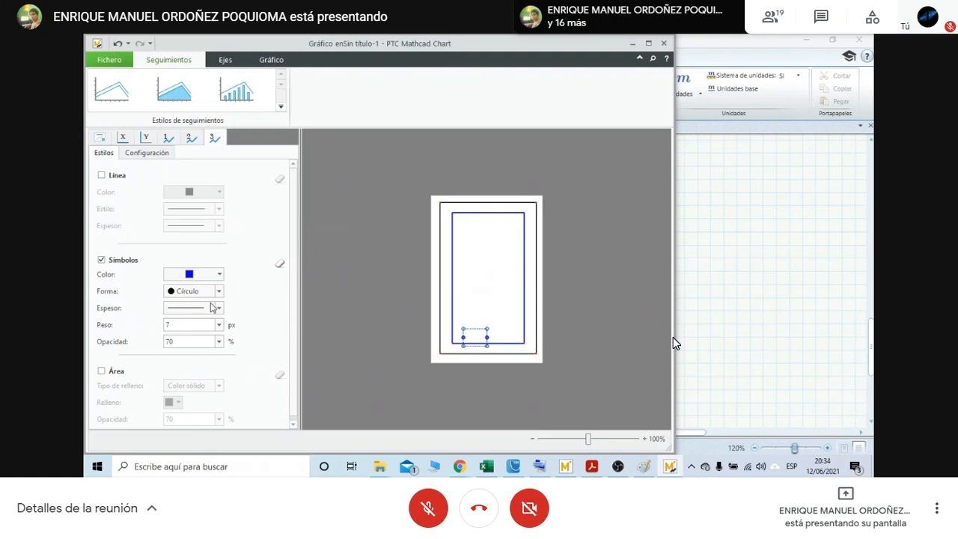
# Set the third trace's symbol weight to 10 px, return to the worksheet and collapse the chart's inputs.
pyautogui.click(219, 327)
pyautogui.click(186, 367)
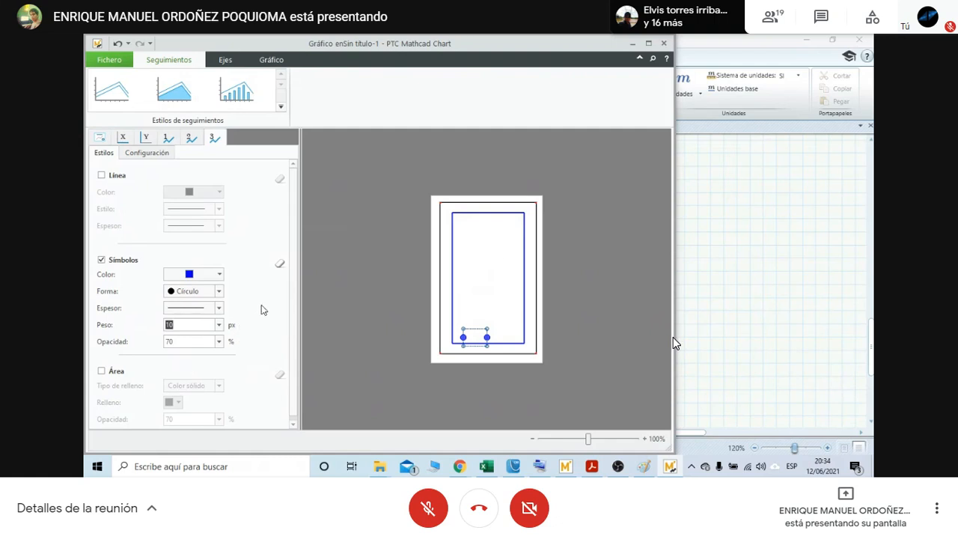
pyautogui.click(663, 44)
pyautogui.scroll(2, 449, 287)
pyautogui.click(349, 209)
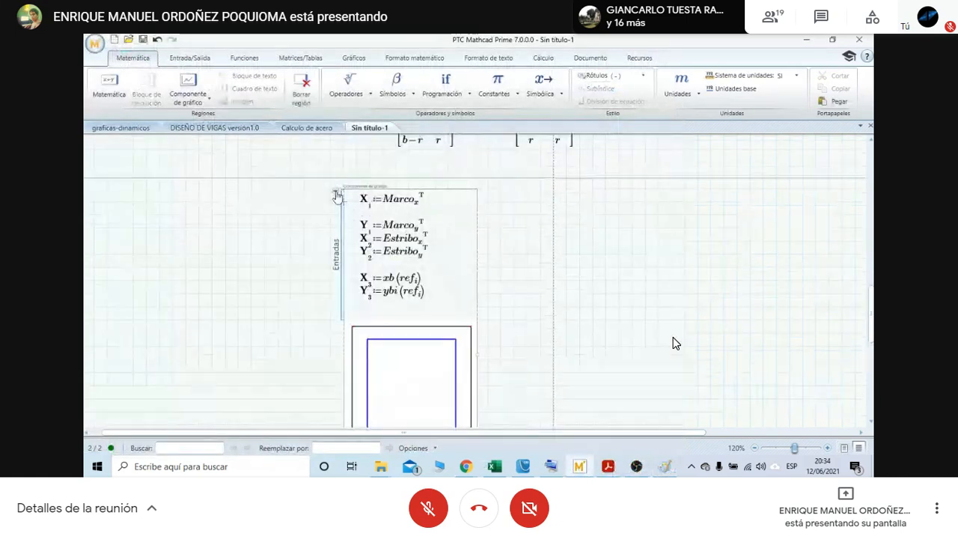
# Set the lower reinforcement count ref_i to 3 and check the bars drawn in the section chart.
pyautogui.scroll(5, 676, 343)
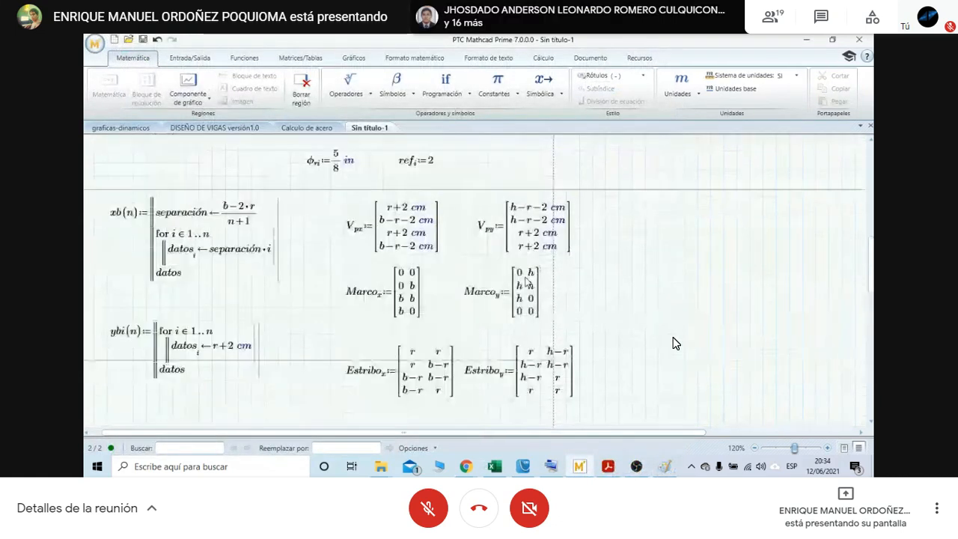
pyautogui.scroll(1, 526, 279)
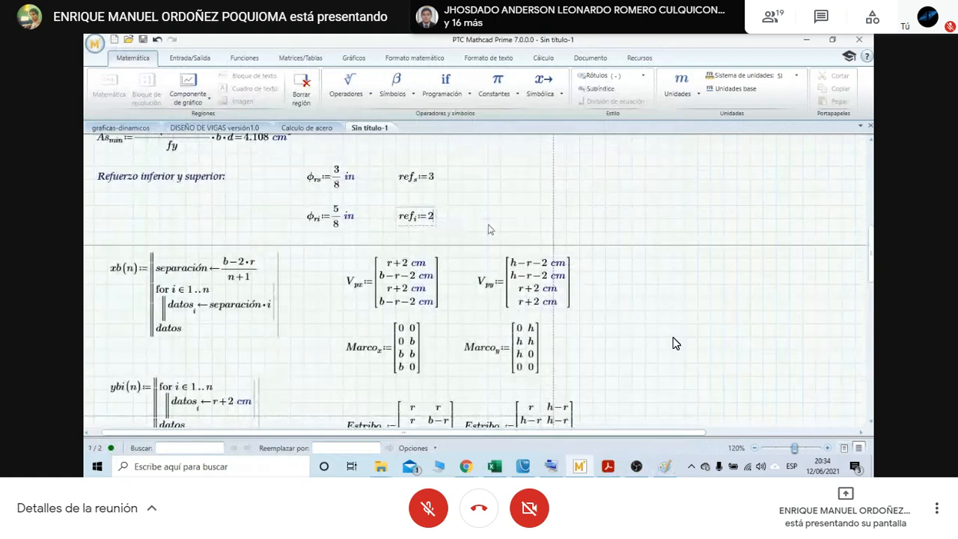
pyautogui.scroll(-8, 491, 230)
pyautogui.scroll(1, 511, 273)
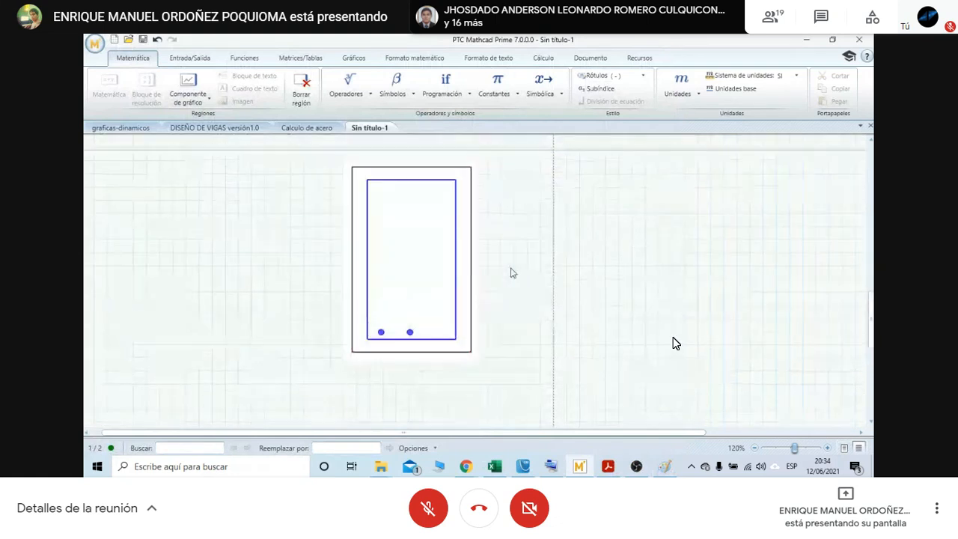
pyautogui.scroll(9, 511, 273)
pyautogui.press('BackSpace')
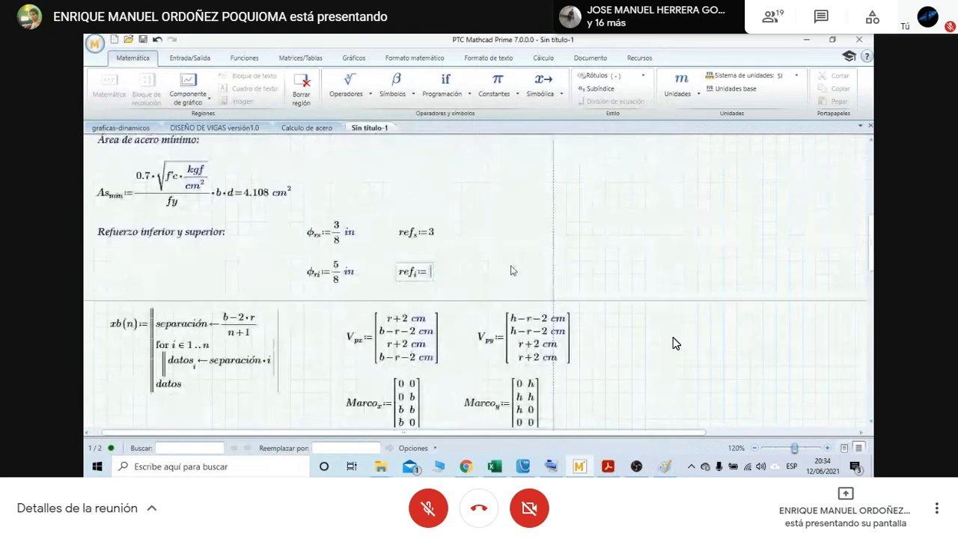
pyautogui.write('3')
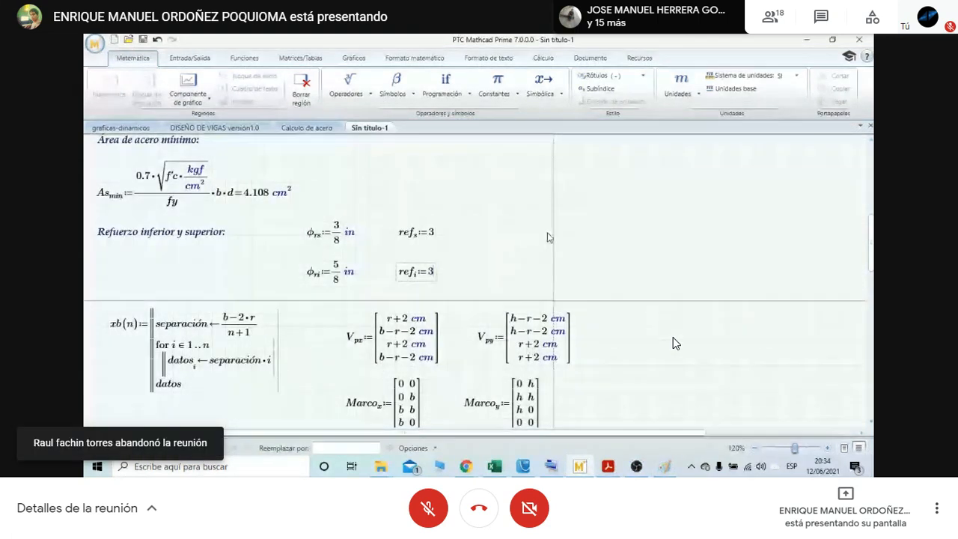
pyautogui.scroll(-3, 547, 237)
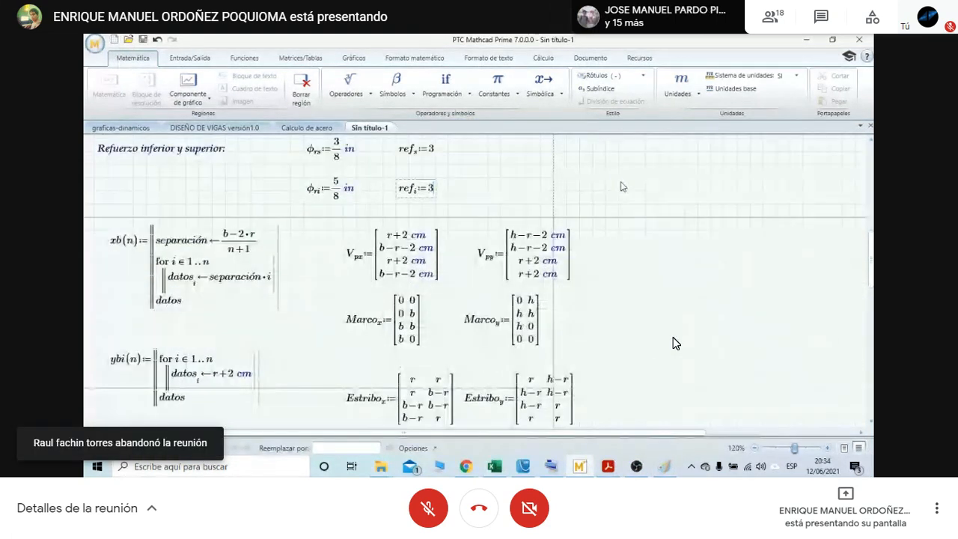
pyautogui.scroll(-9, 621, 196)
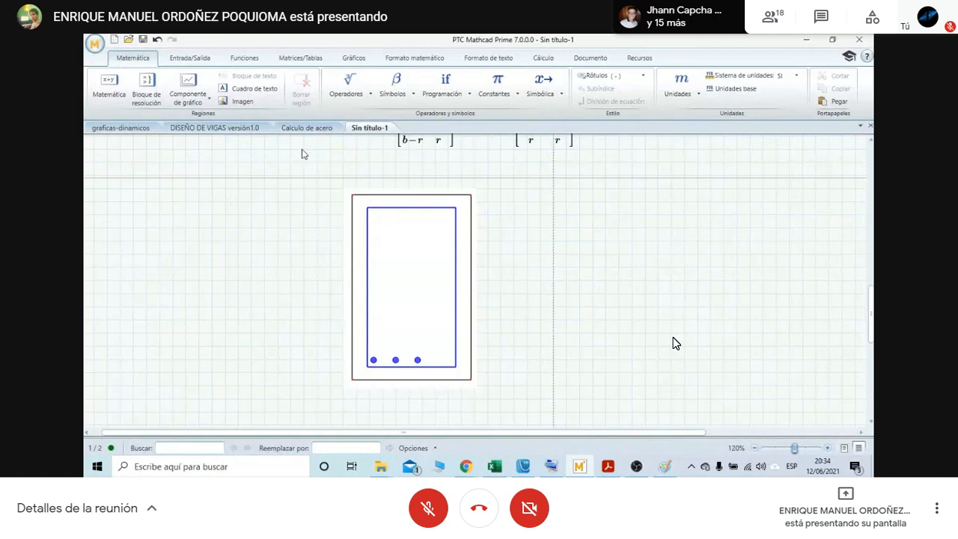
# In the Calculo de acero worksheet, expand the finished section chart's inputs and examine its bar position expressions.
pyautogui.click(318, 131)
pyautogui.scroll(-10, 499, 276)
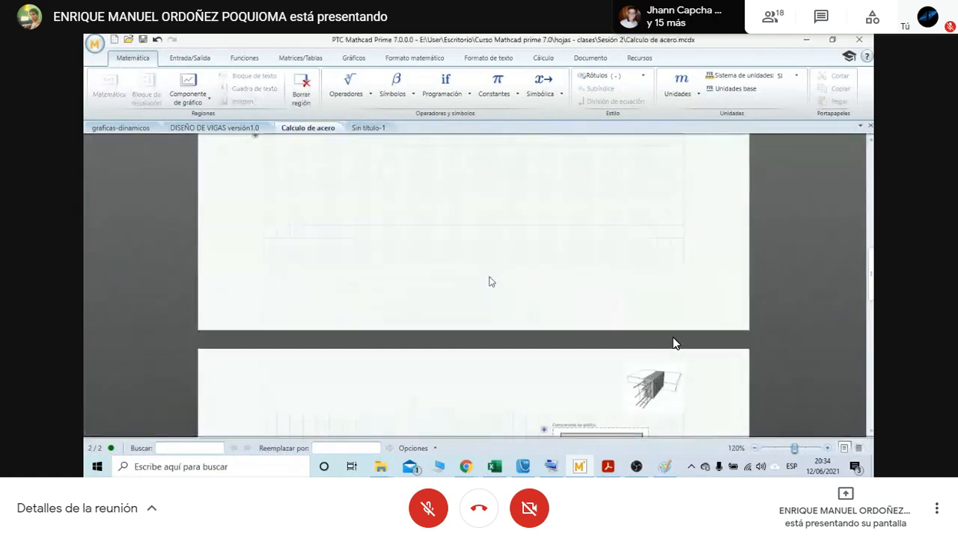
pyautogui.scroll(10, 376, 306)
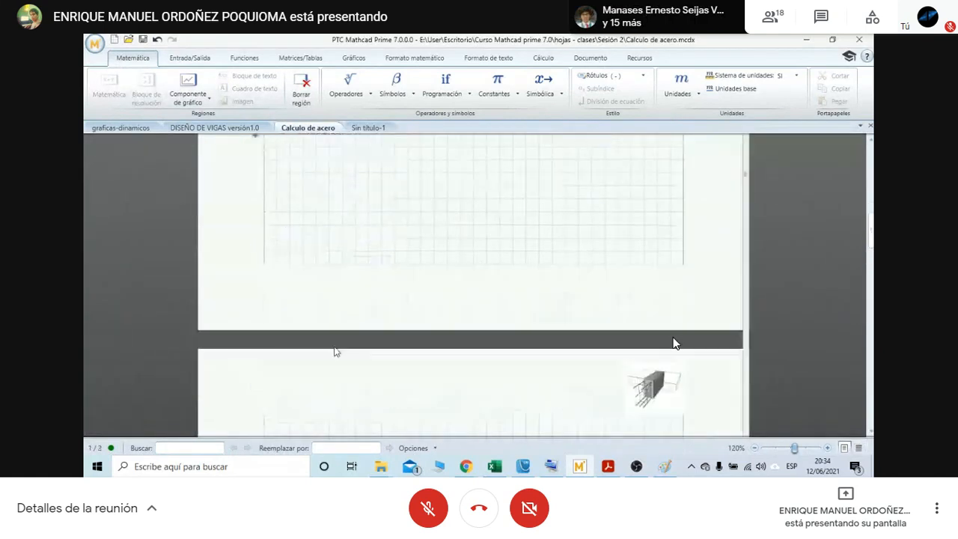
pyautogui.scroll(-4, 431, 307)
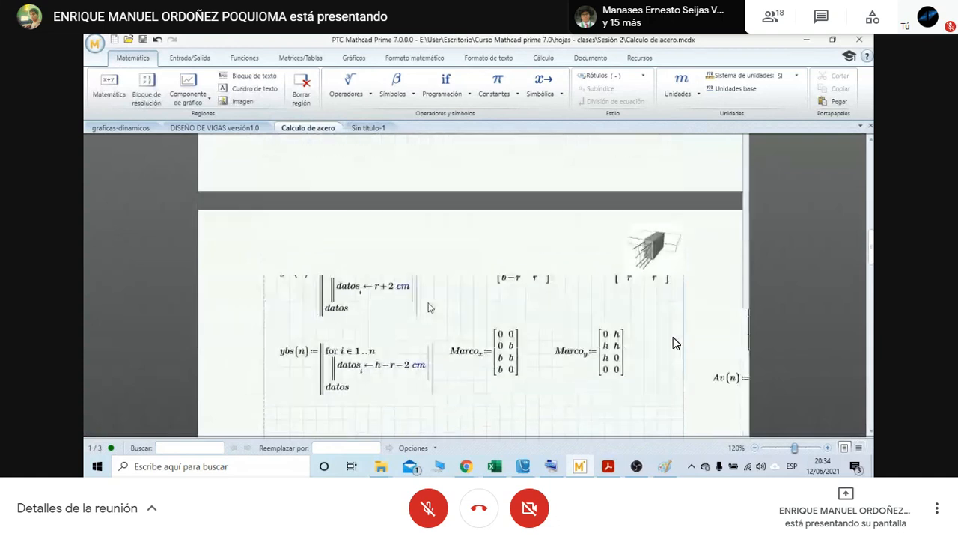
pyautogui.scroll(-3, 428, 307)
pyautogui.scroll(4, 428, 308)
pyautogui.scroll(-6, 428, 310)
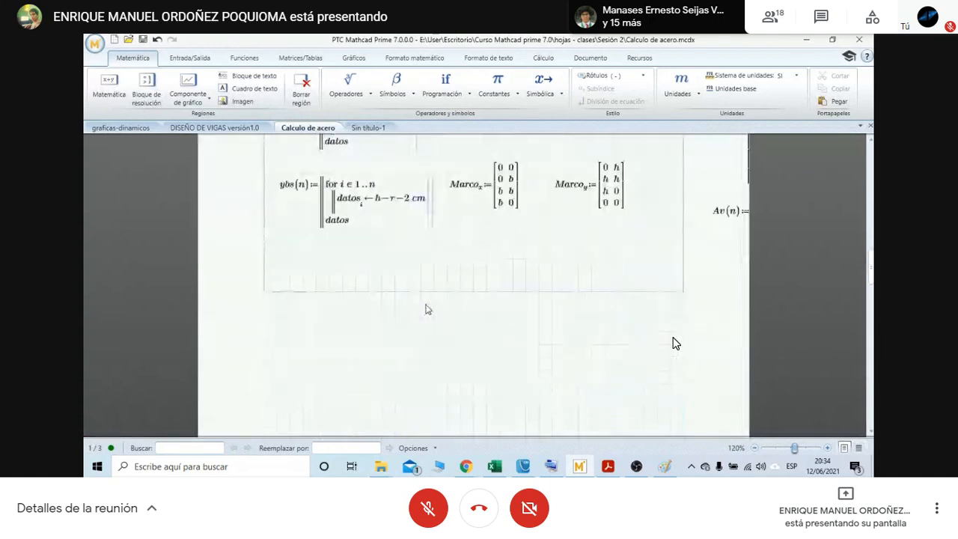
pyautogui.scroll(-5, 472, 289)
pyautogui.scroll(3, 584, 221)
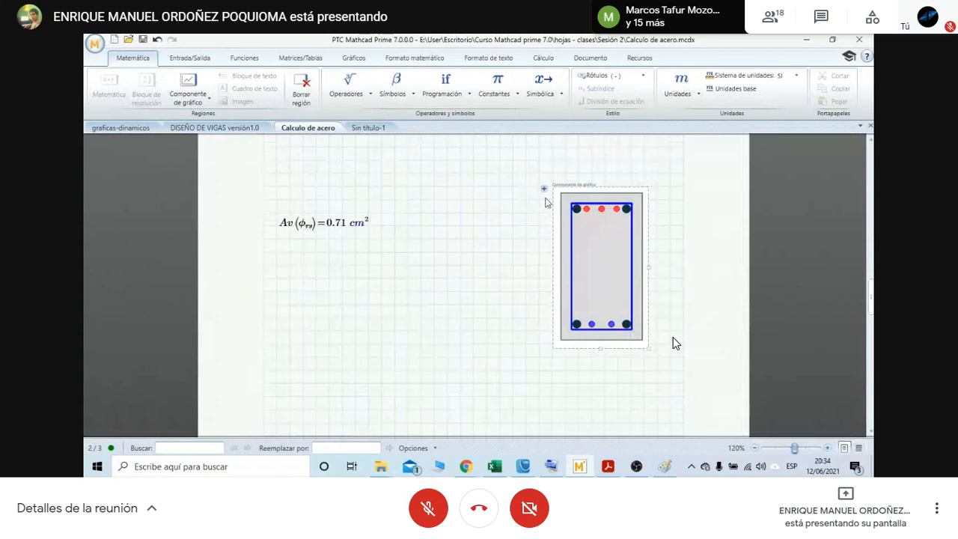
pyautogui.click(544, 189)
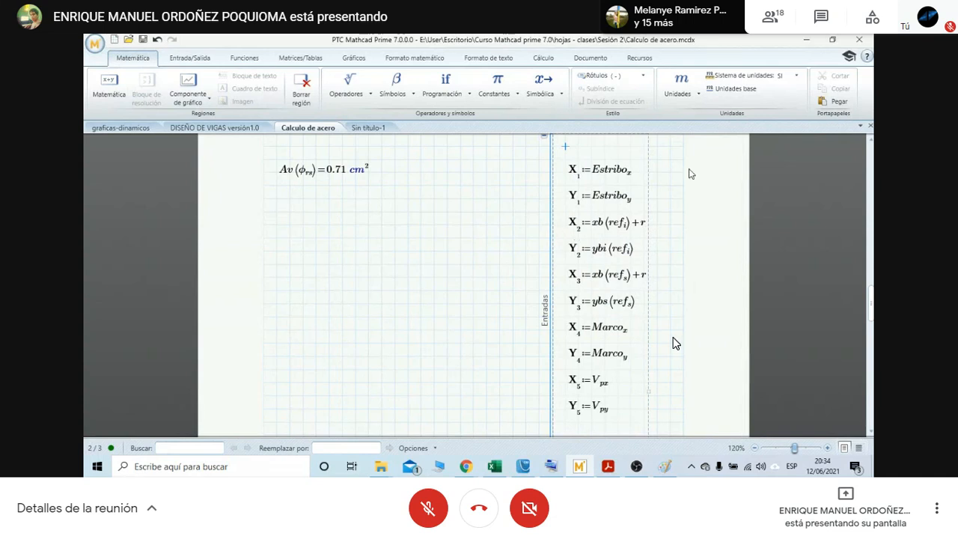
# Back in Sin título-1, expand the chart's inputs and add + r to the X3 expression xb(ref_i).
pyautogui.click(375, 129)
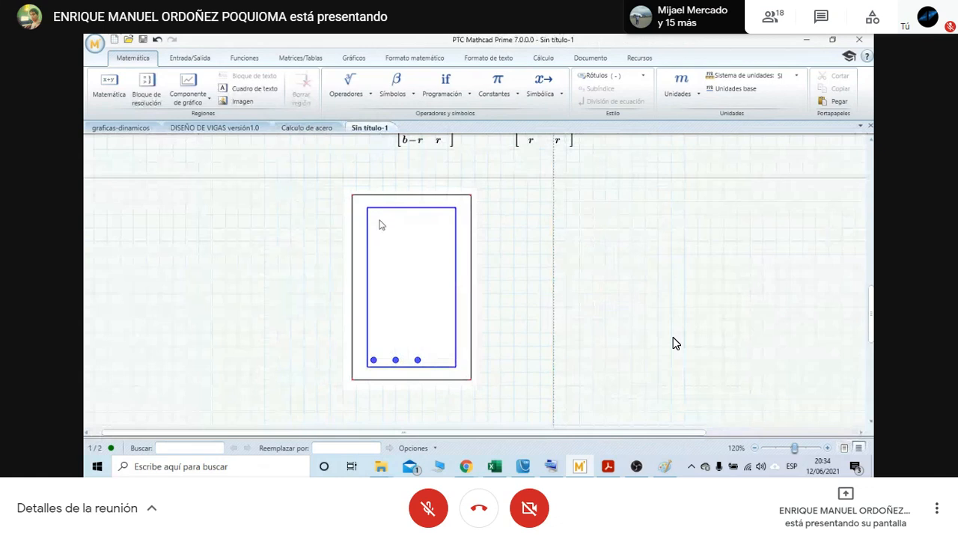
pyautogui.scroll(2, 378, 222)
pyautogui.click(360, 289)
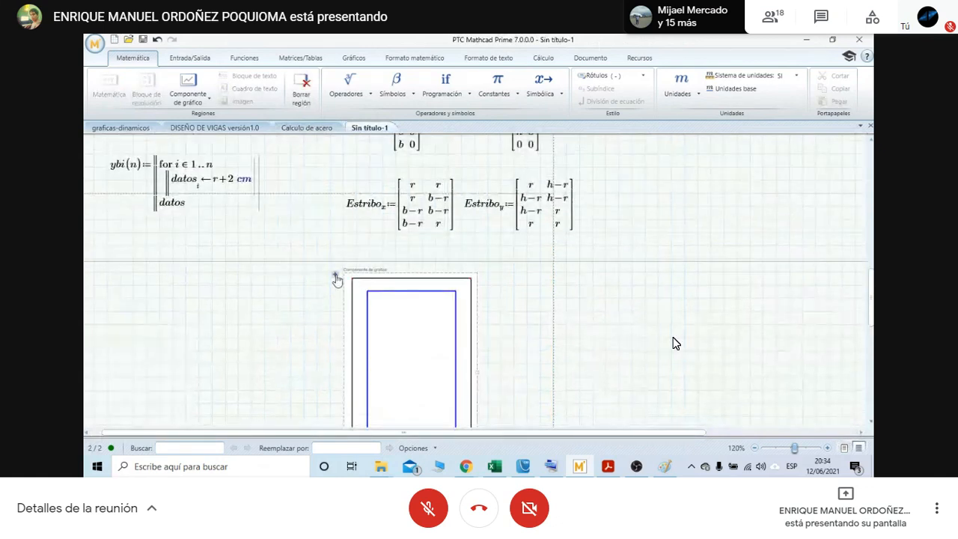
pyautogui.click(337, 279)
pyautogui.scroll(-1, 429, 306)
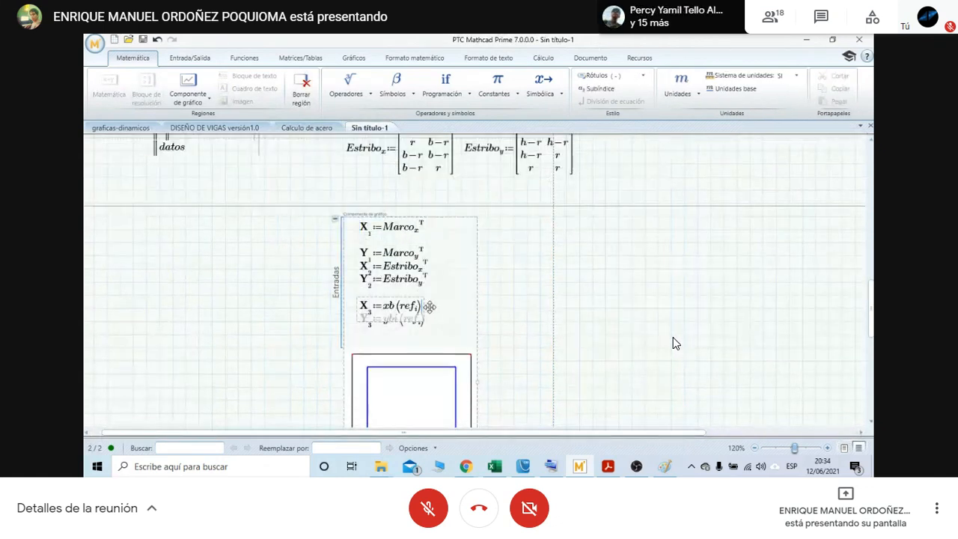
pyautogui.write('+ r')
pyautogui.click(518, 306)
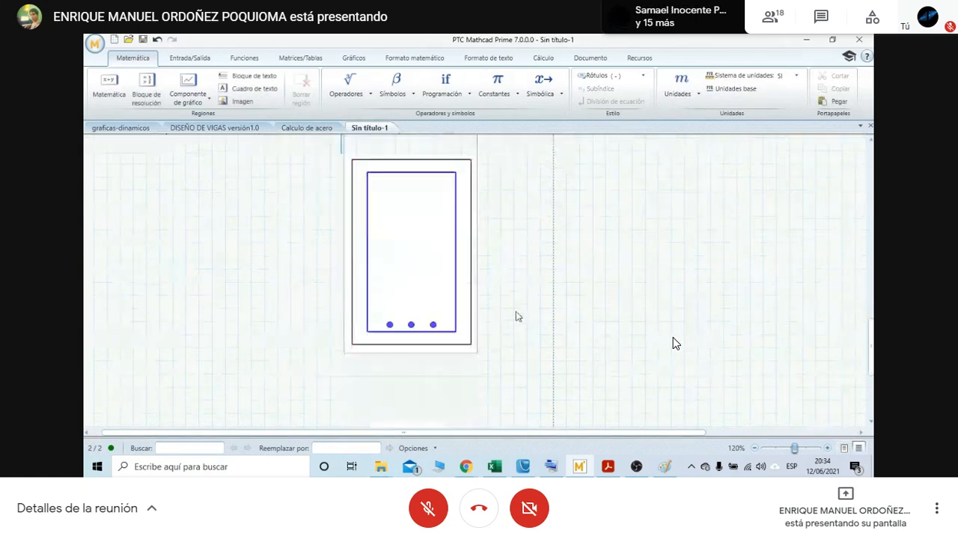
pyautogui.click(404, 339)
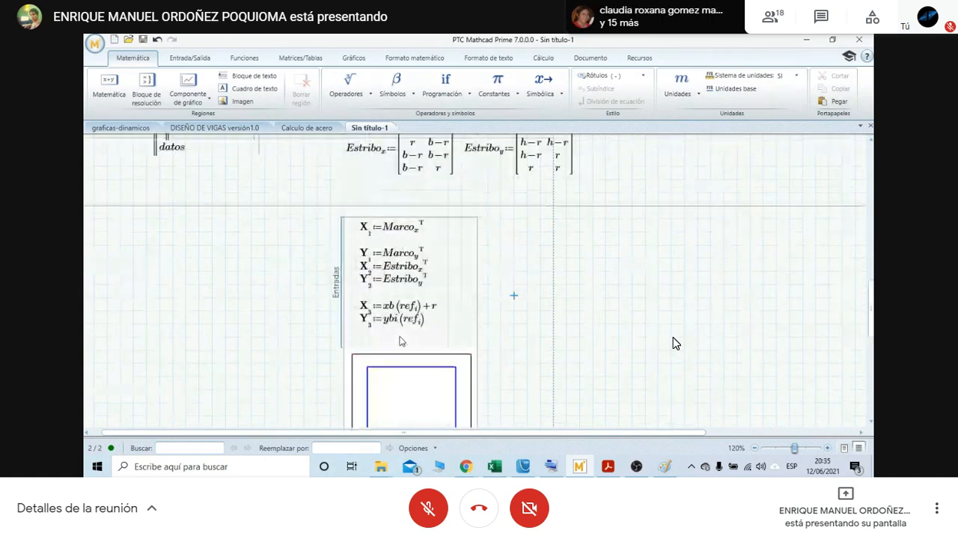
pyautogui.scroll(2, 398, 341)
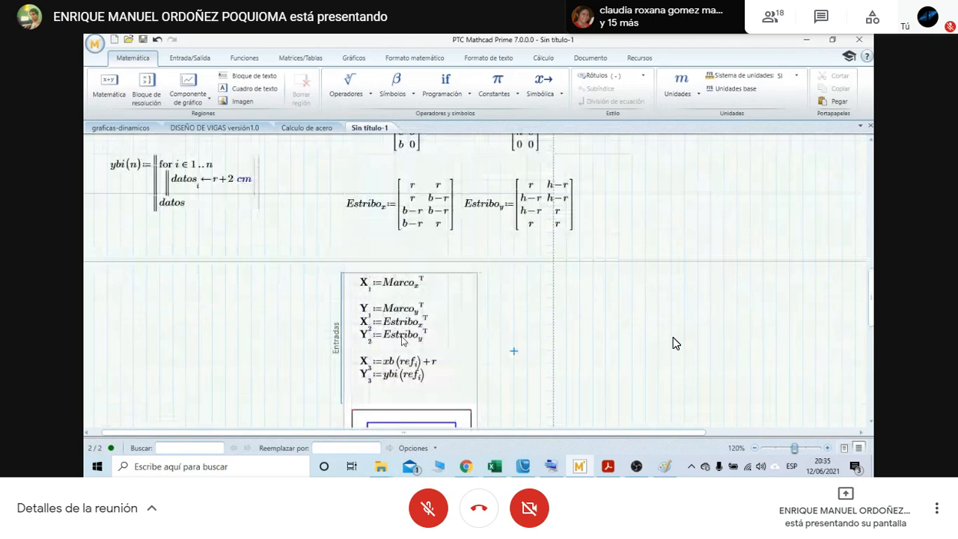
pyautogui.scroll(-7, 402, 341)
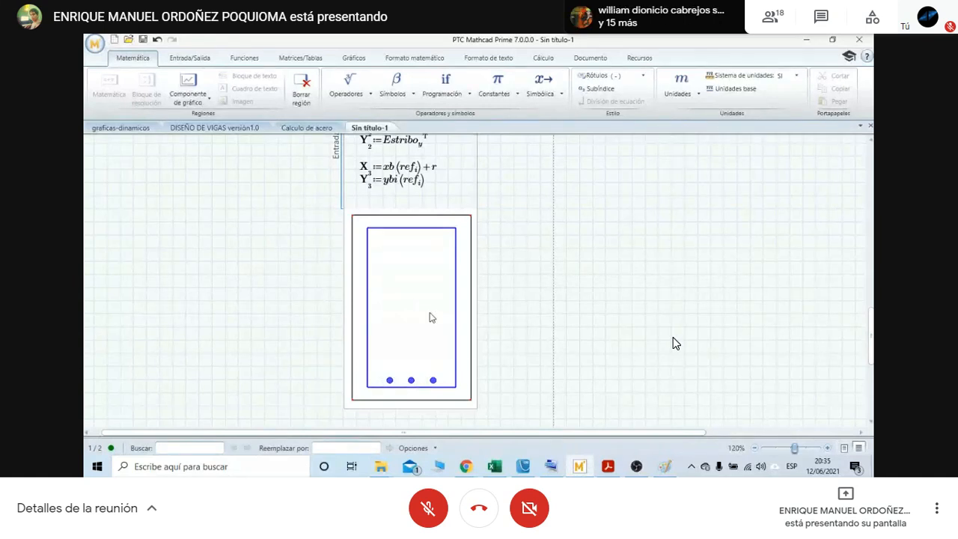
# Go back to the xb(n) bar position function above the chart and inspect its argument n.
pyautogui.scroll(5, 428, 315)
pyautogui.scroll(9, 432, 317)
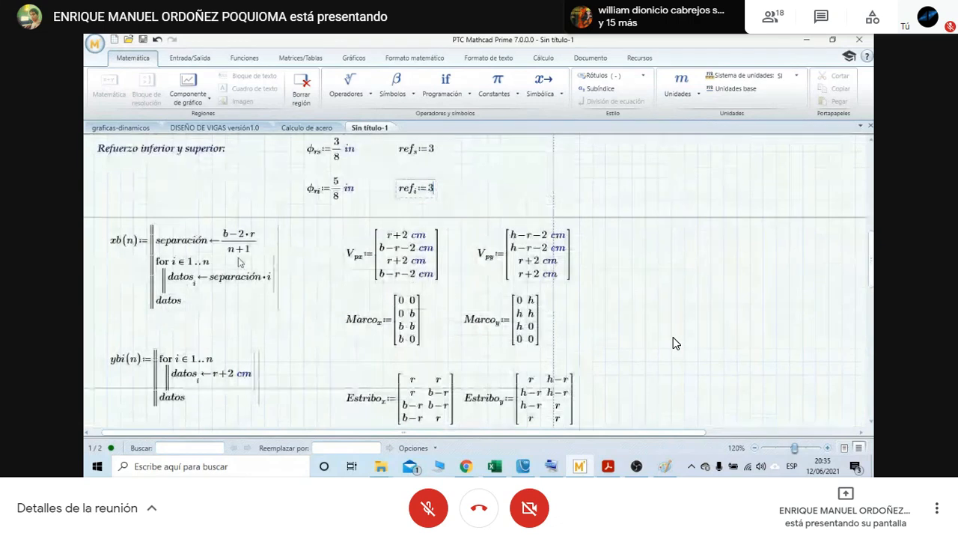
pyautogui.click(132, 241)
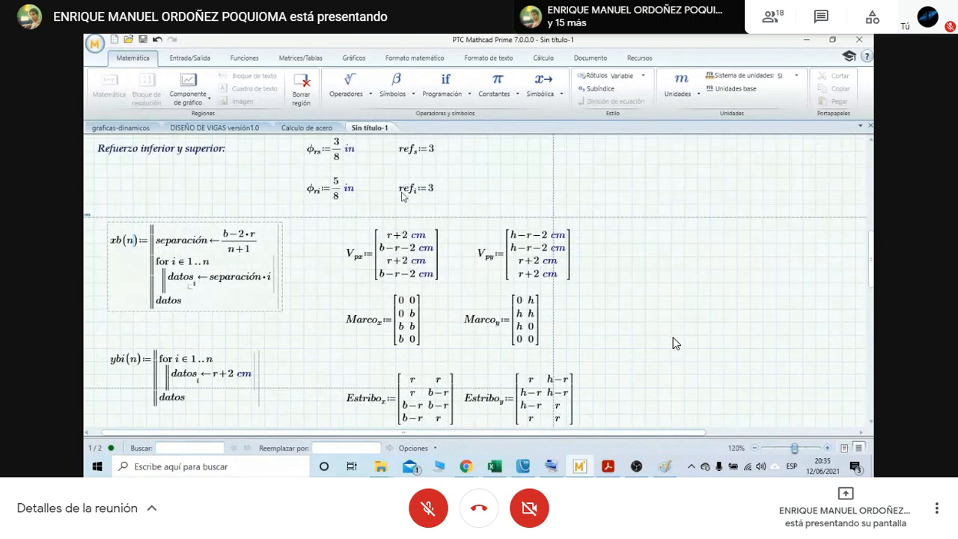
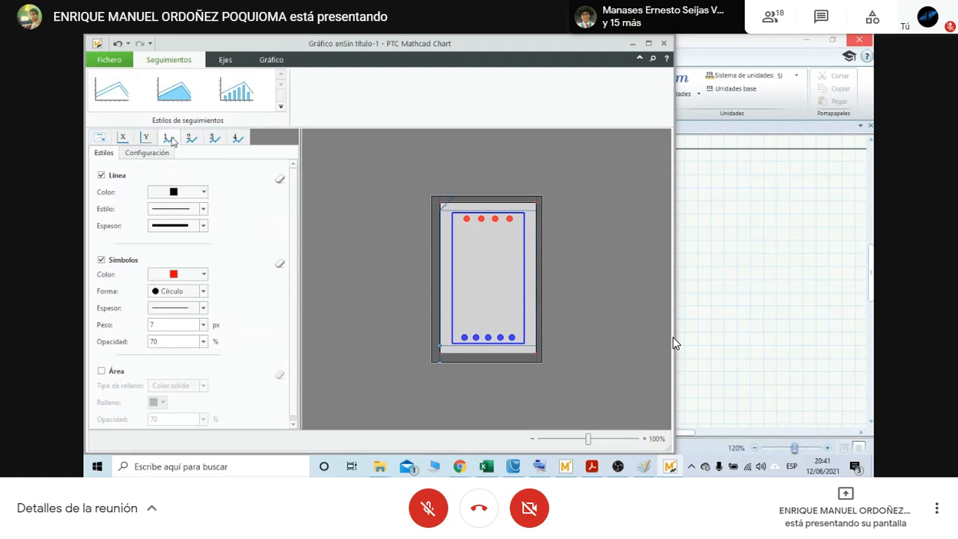
# Review the chart's trace and axis styles, turn off the plot area fill and give the chart background a lighter grey fill.
pyautogui.click(192, 139)
pyautogui.click(214, 139)
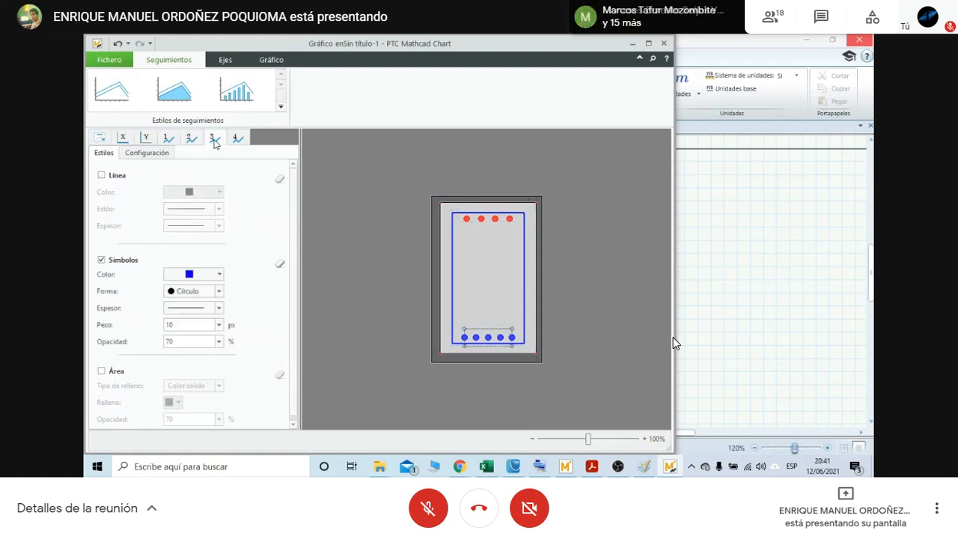
pyautogui.click(237, 139)
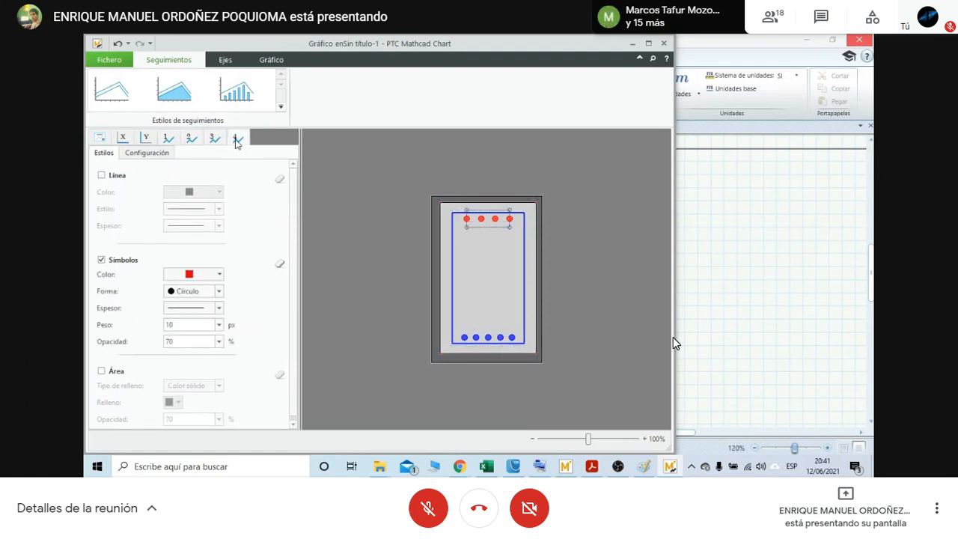
pyautogui.click(125, 139)
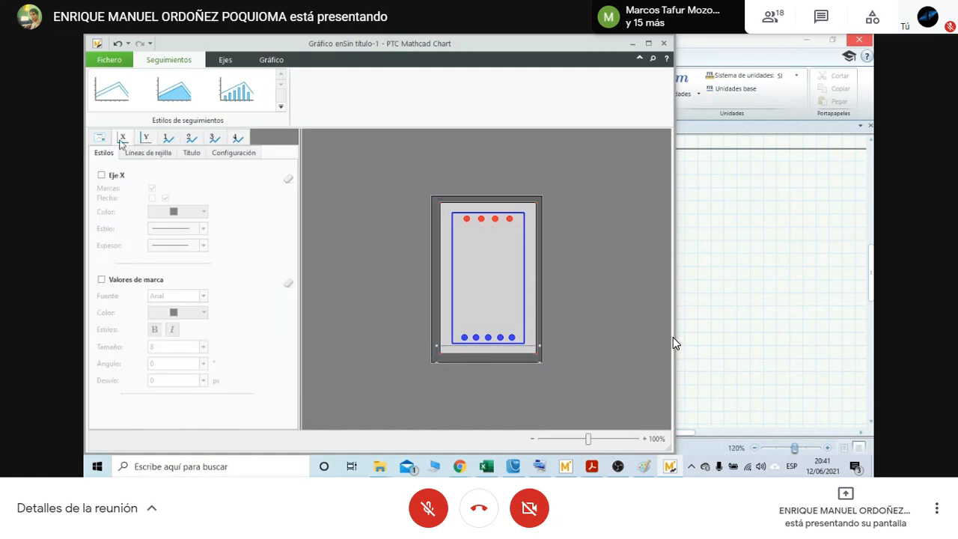
pyautogui.click(105, 141)
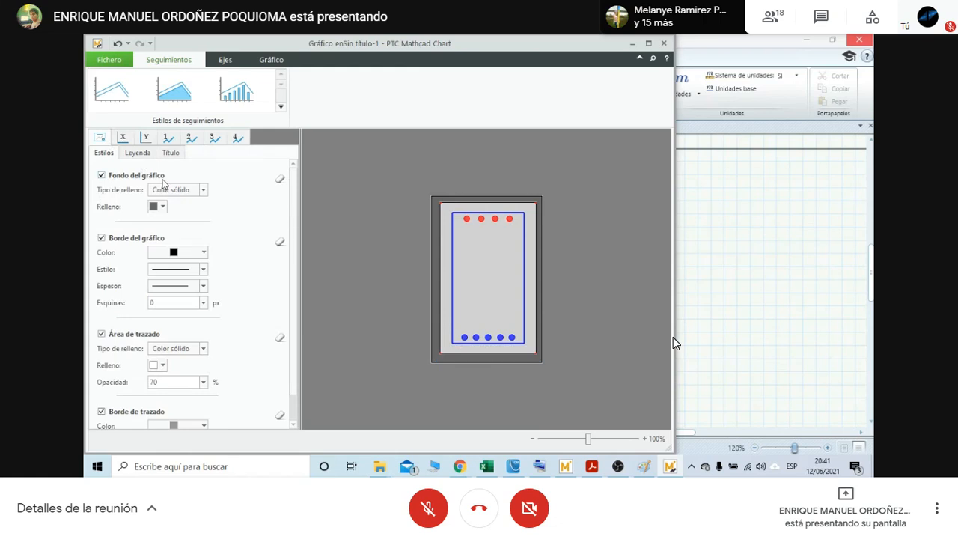
pyautogui.click(103, 335)
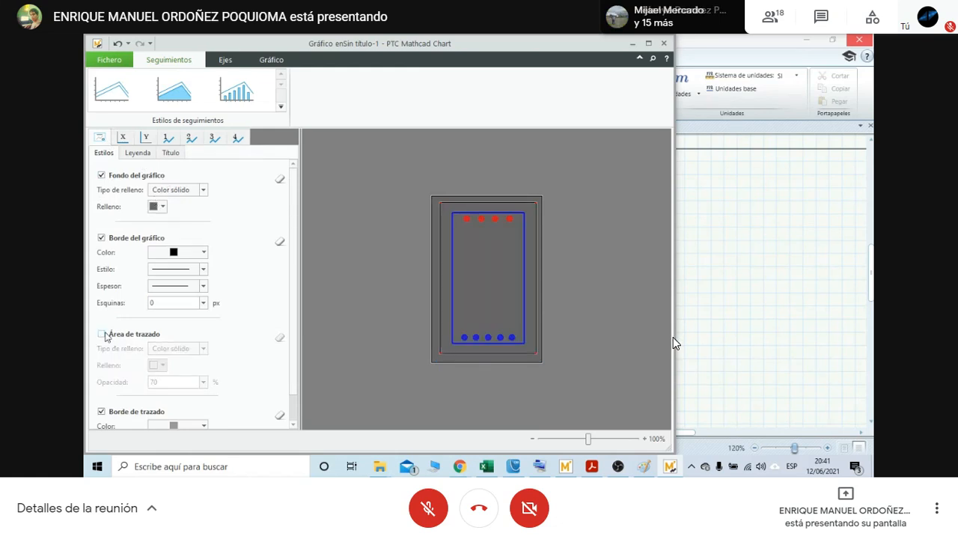
pyautogui.click(163, 206)
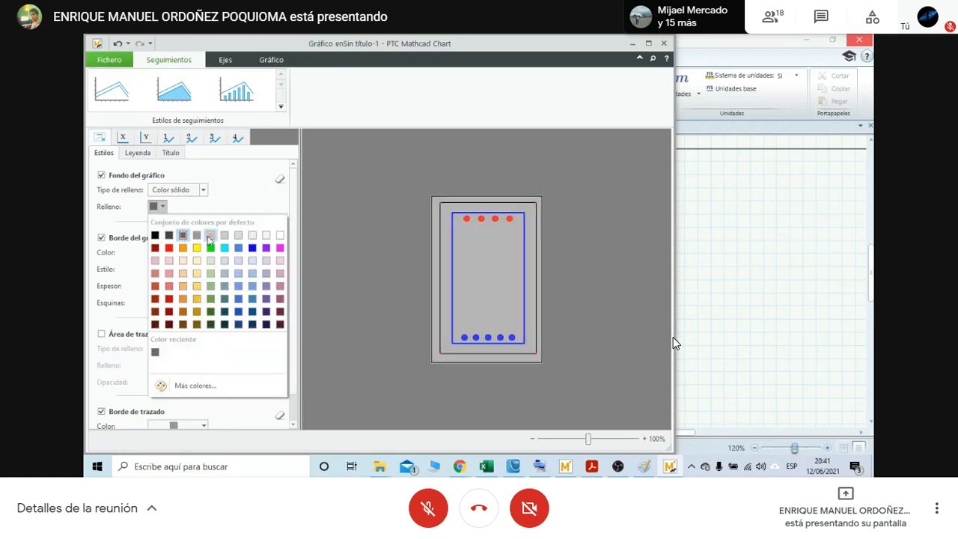
pyautogui.click(210, 236)
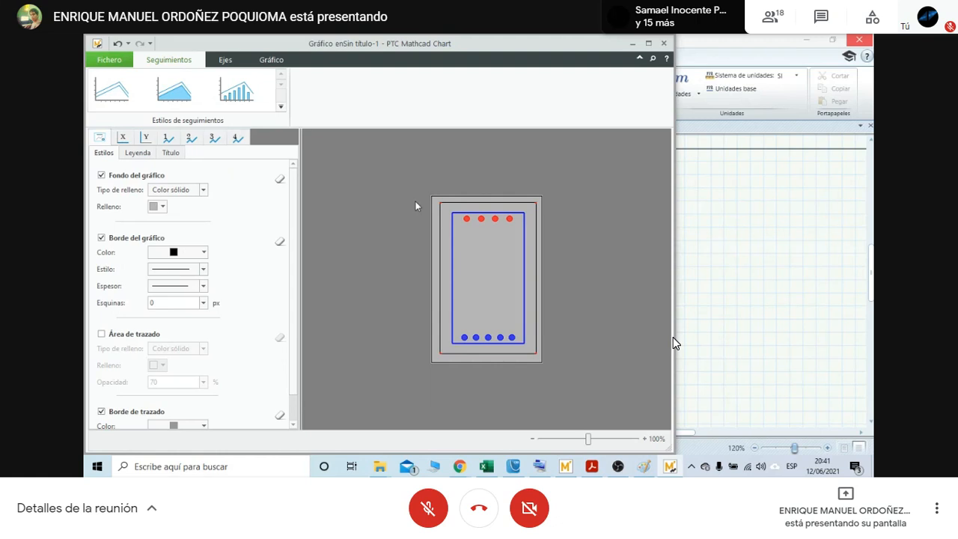
pyautogui.click(664, 44)
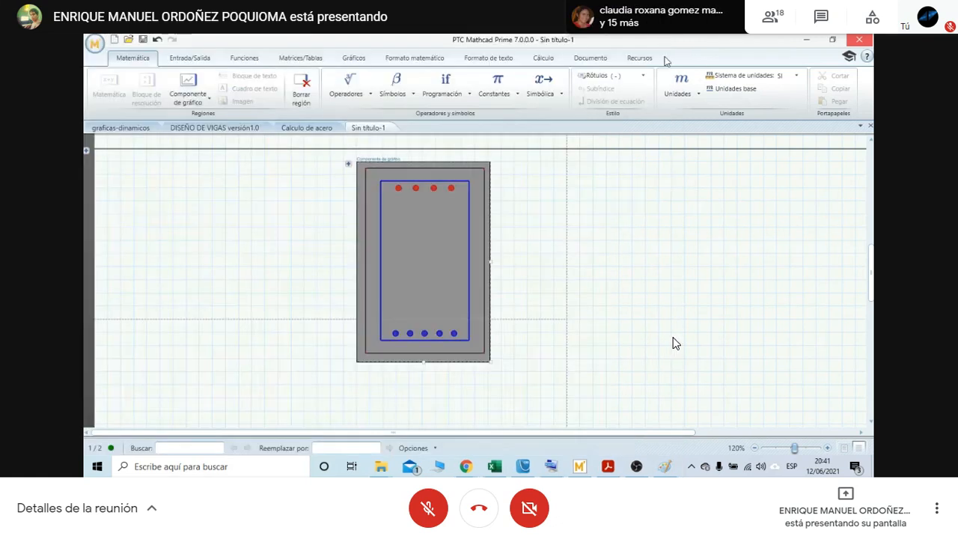
# Reopen the section chart's formatting, turn off the chart border and fill the chart background with white.
pyautogui.scroll(2, 434, 229)
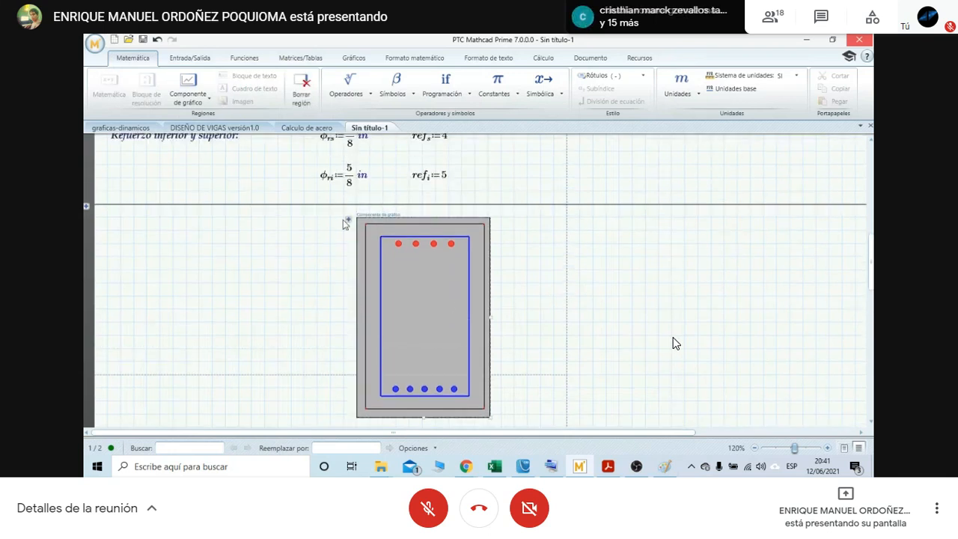
pyautogui.click(441, 281)
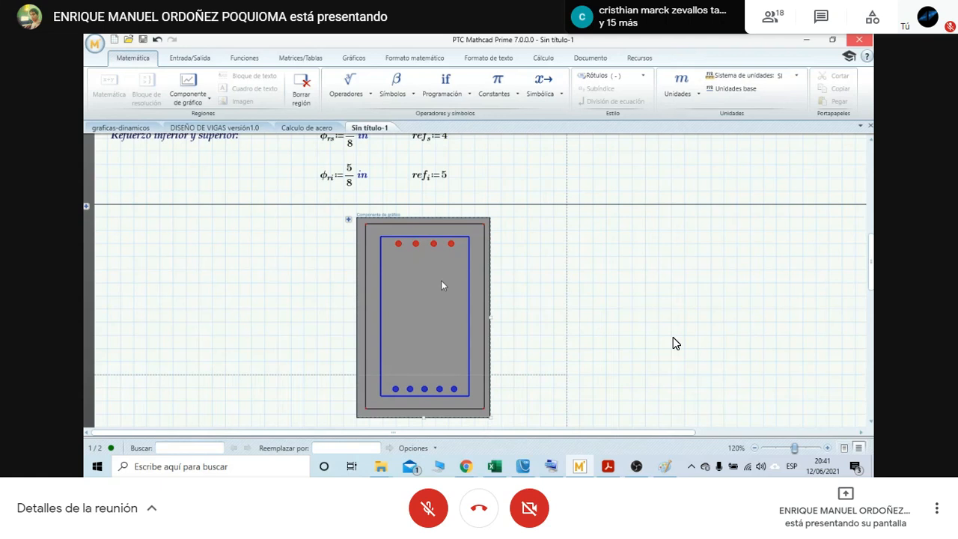
pyautogui.doubleClick(441, 284)
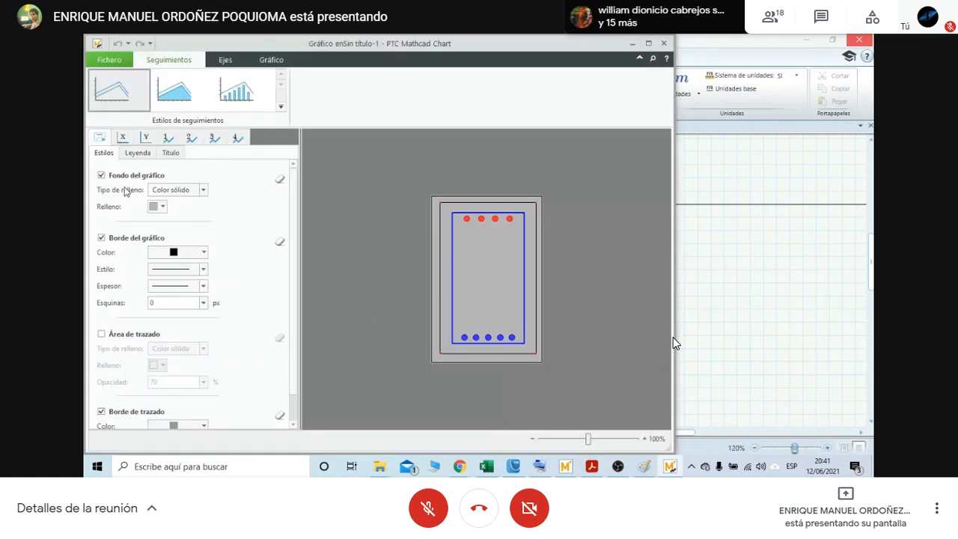
pyautogui.click(102, 239)
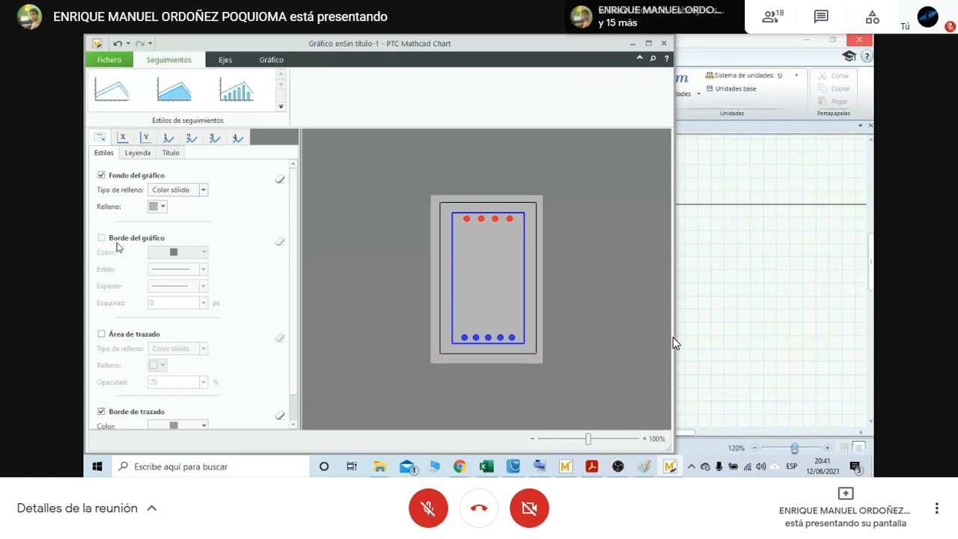
pyautogui.click(160, 207)
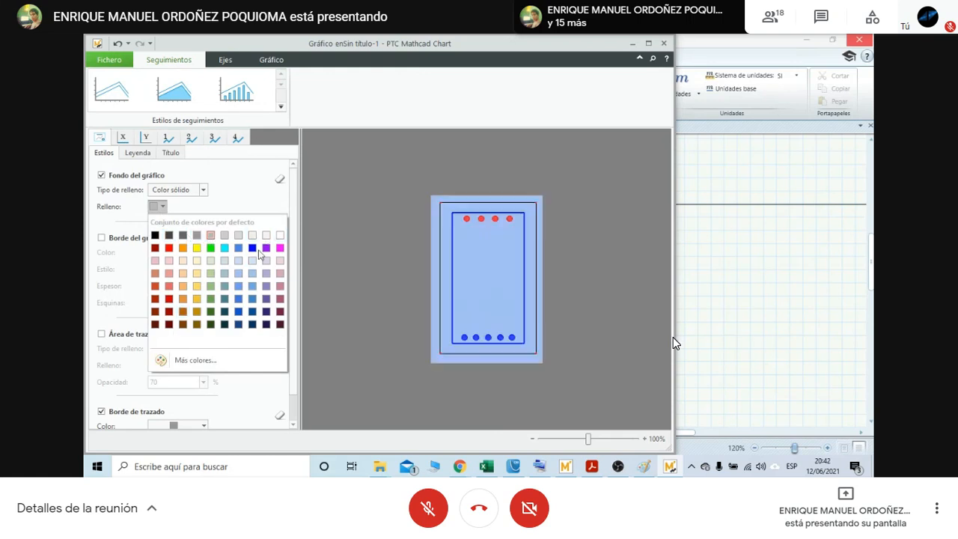
pyautogui.click(280, 235)
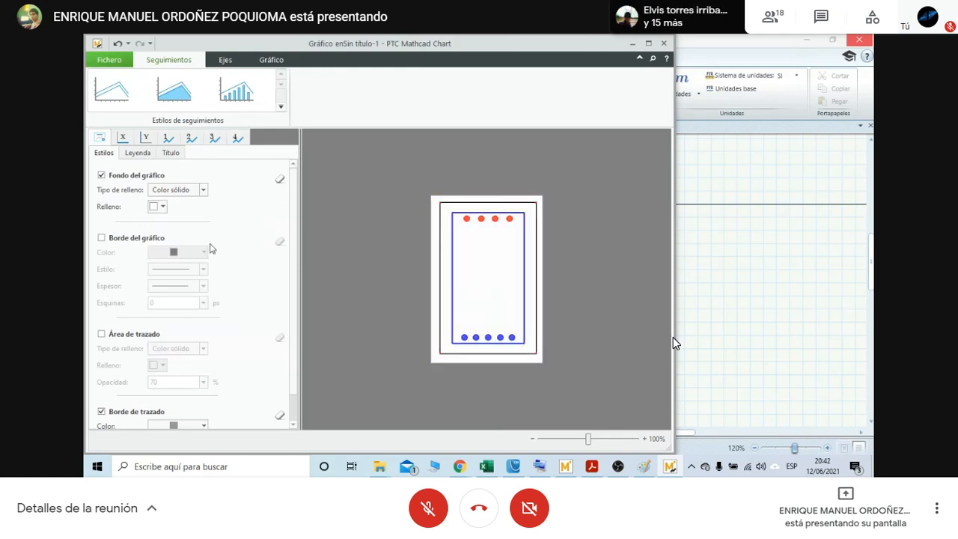
# Turn on the plot area with a light grey solid fill and return to the worksheet.
pyautogui.click(104, 333)
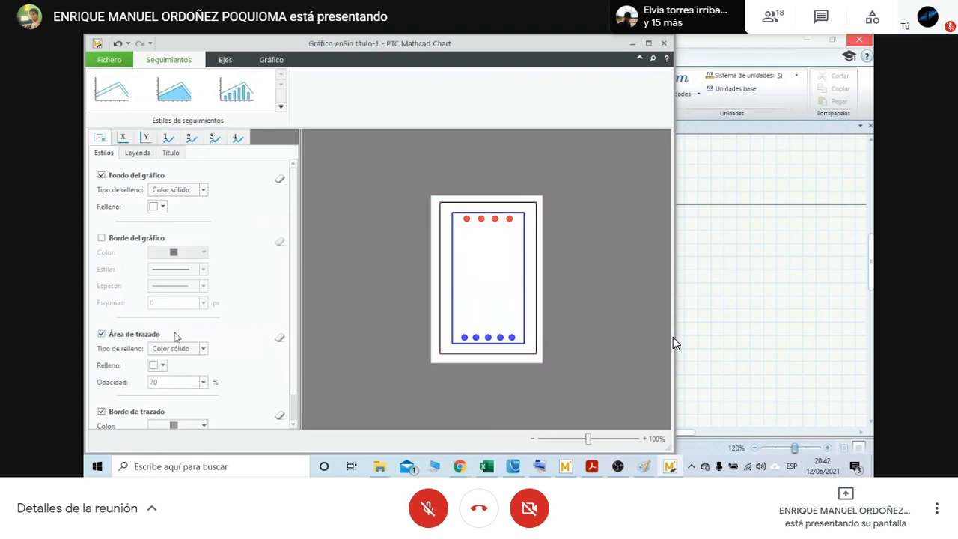
pyautogui.click(162, 365)
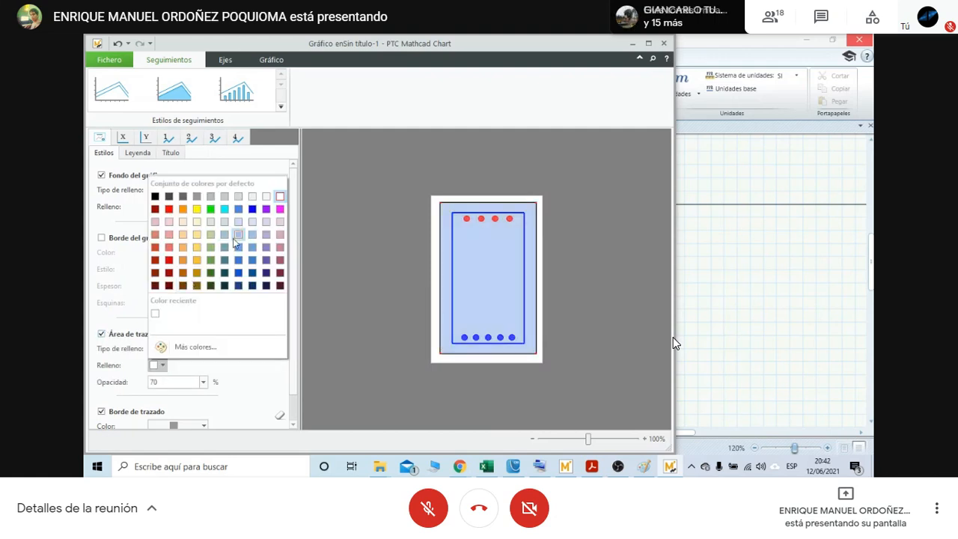
pyautogui.click(222, 201)
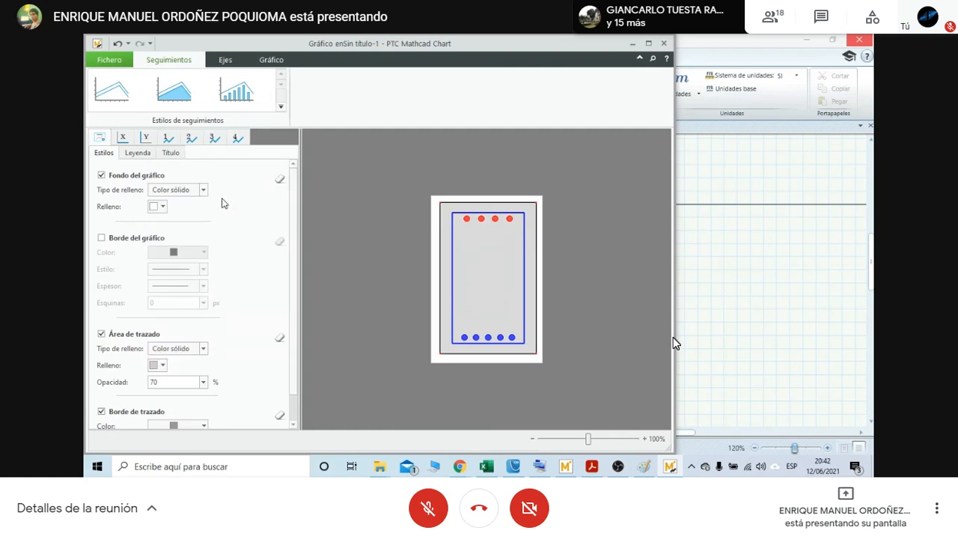
pyautogui.click(663, 43)
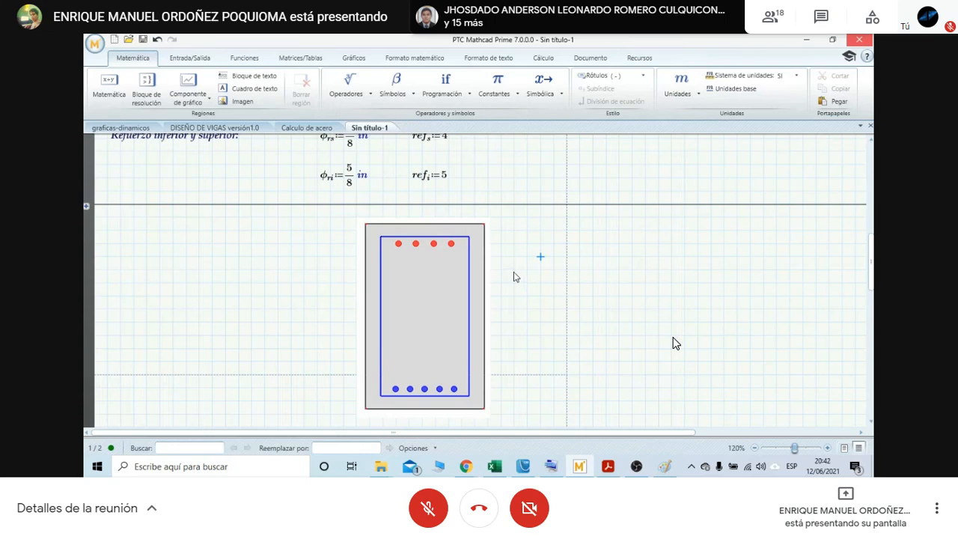
# Set the upper reinforcement count ref_s to 2.
pyautogui.scroll(3, 515, 277)
pyautogui.click(447, 252)
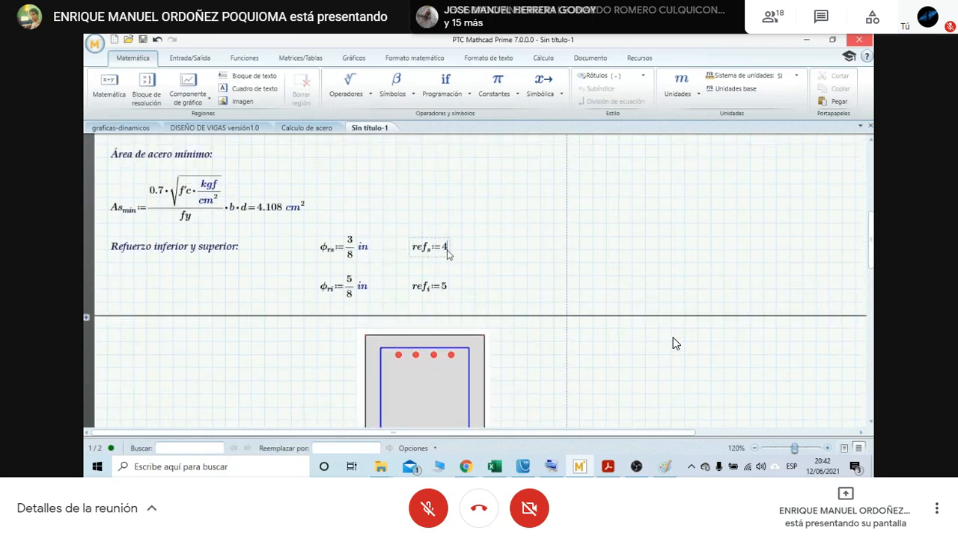
pyautogui.write('2')
pyautogui.click(501, 263)
pyautogui.scroll(-1, 464, 269)
# Set the lower reinforcement count ref_i to 3 and check both bar rows in the section chart.
pyautogui.click(445, 257)
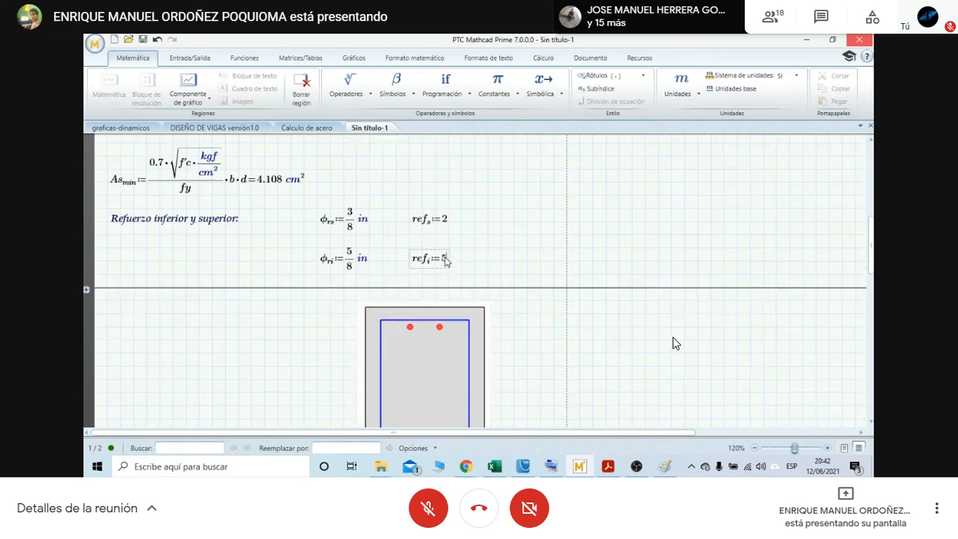
pyautogui.write('3')
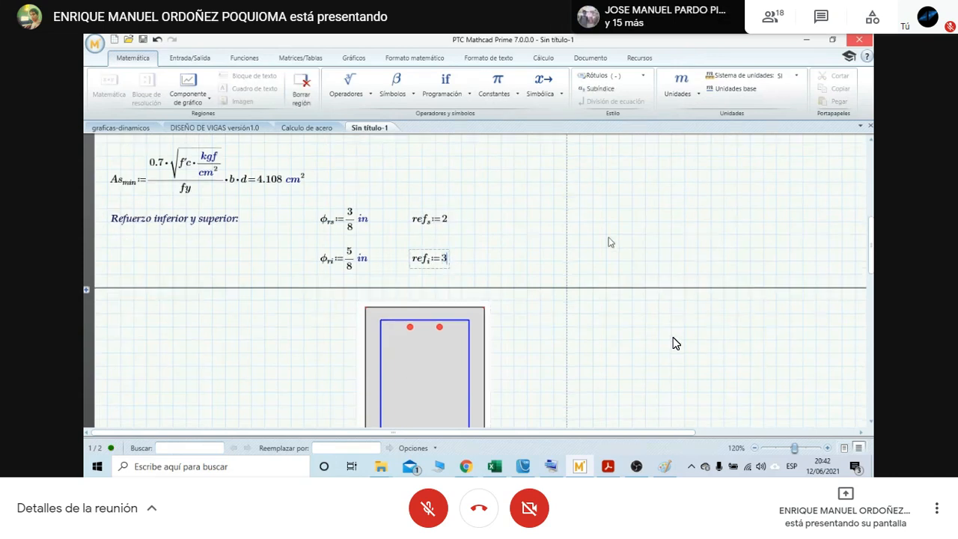
pyautogui.click(535, 237)
pyautogui.scroll(-6, 534, 234)
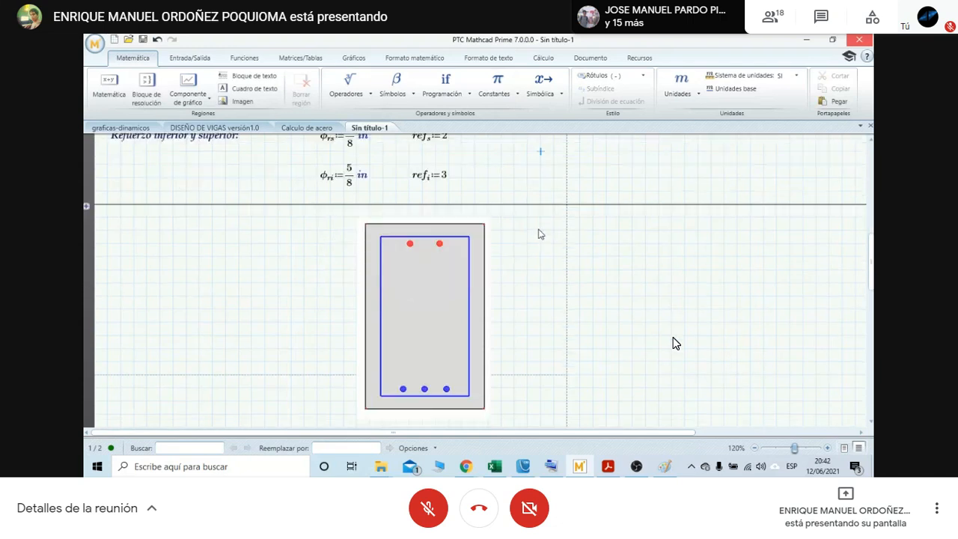
pyautogui.scroll(8, 293, 321)
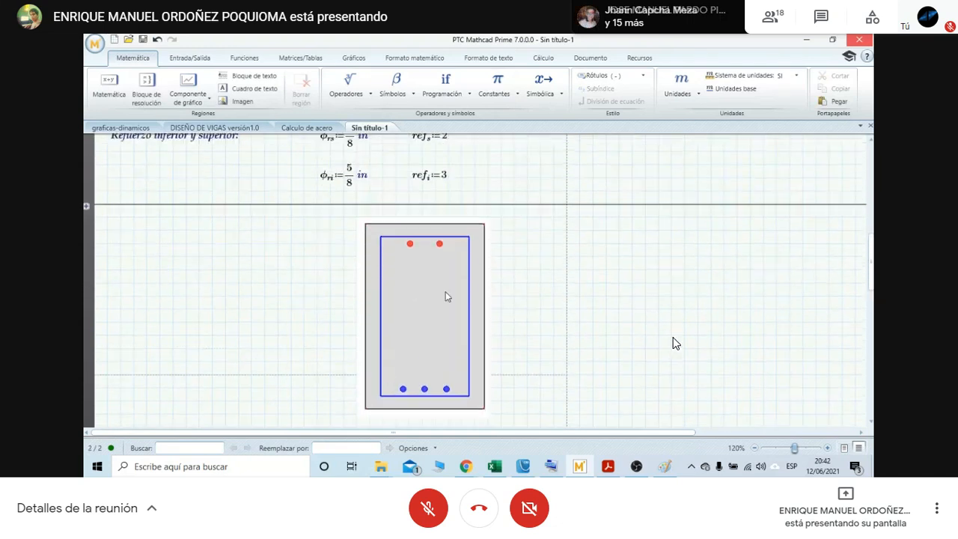
pyautogui.scroll(-2, 448, 296)
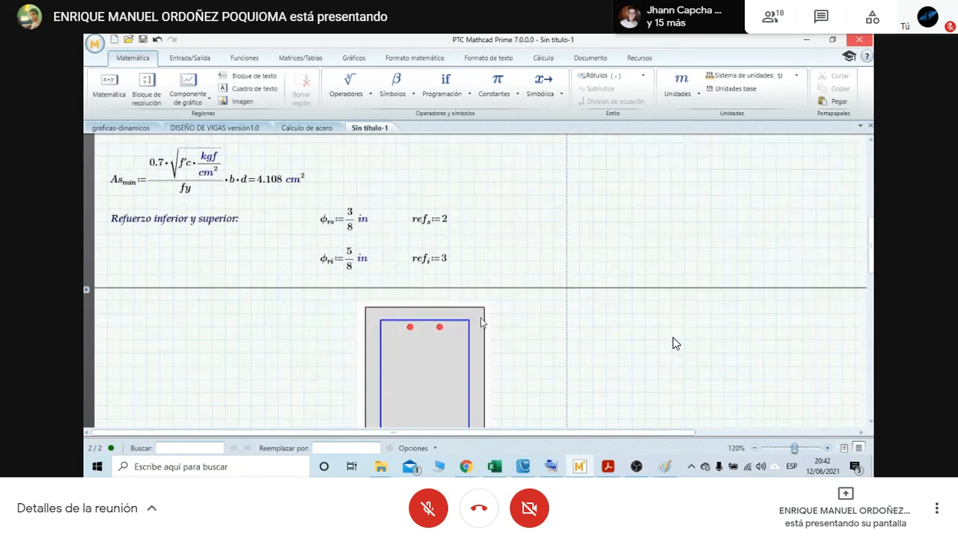
pyautogui.scroll(4, 492, 307)
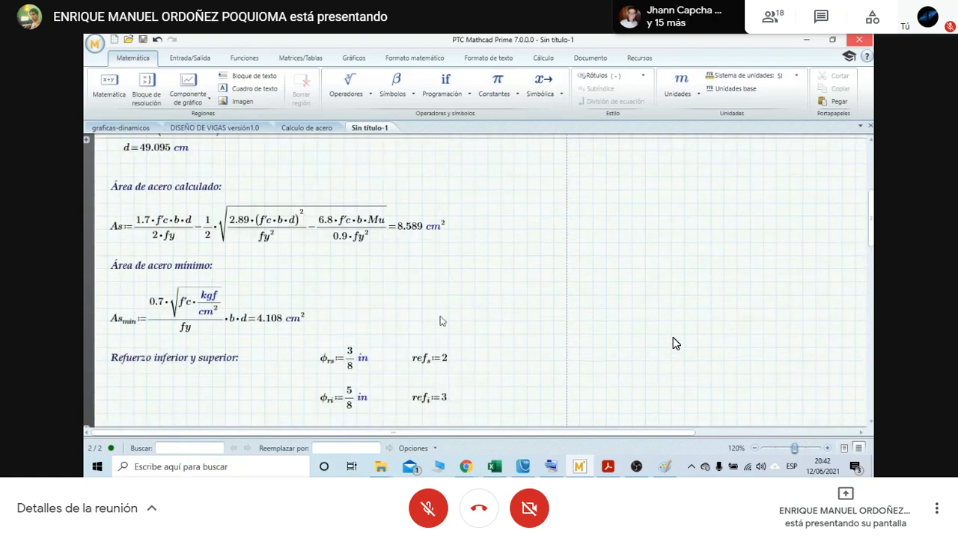
# In the Calculo de acero worksheet, collapse the section chart's inputs and show the worksheet in draft view.
pyautogui.click(308, 128)
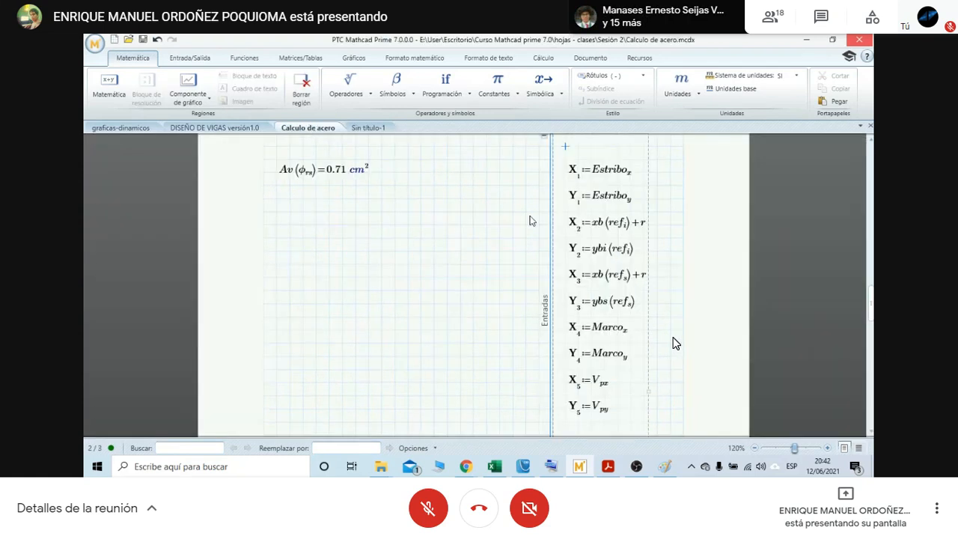
pyautogui.scroll(5, 501, 253)
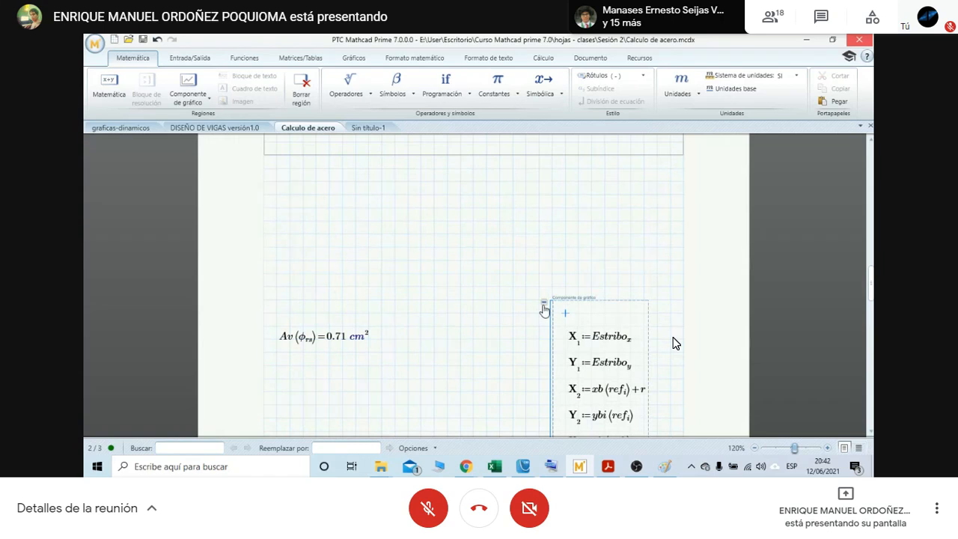
pyautogui.click(544, 307)
pyautogui.scroll(10, 481, 289)
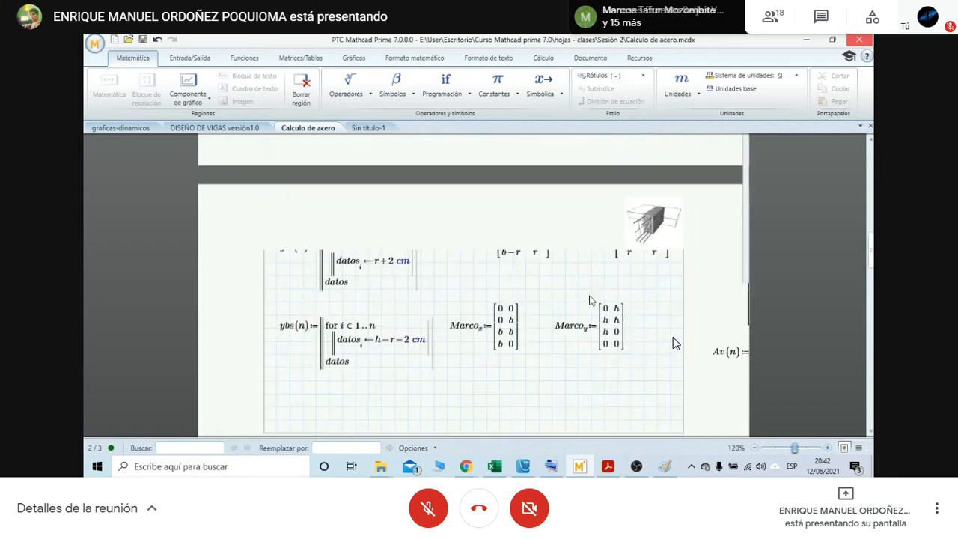
pyautogui.click(859, 447)
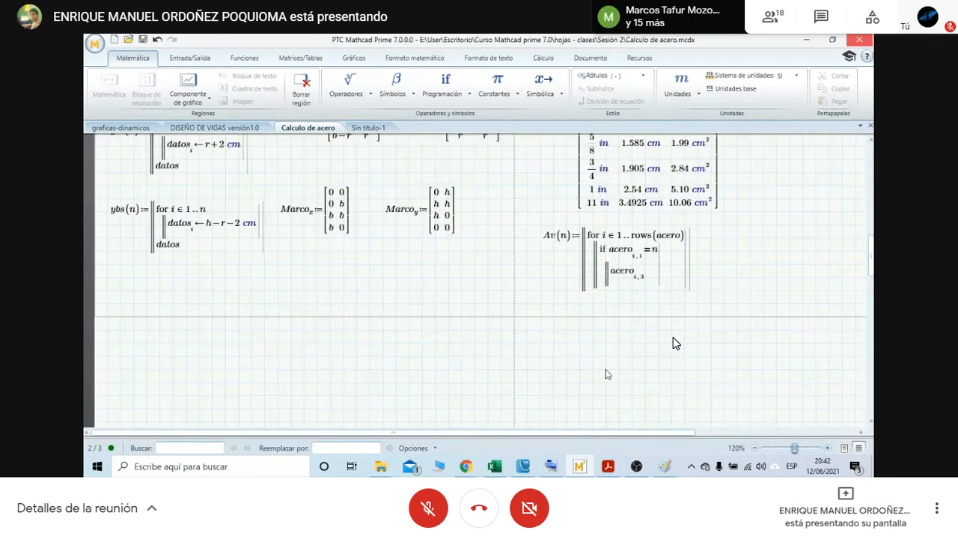
# Select the V_px and V_py matrix definitions above the Estribo matrices.
pyautogui.scroll(4, 487, 282)
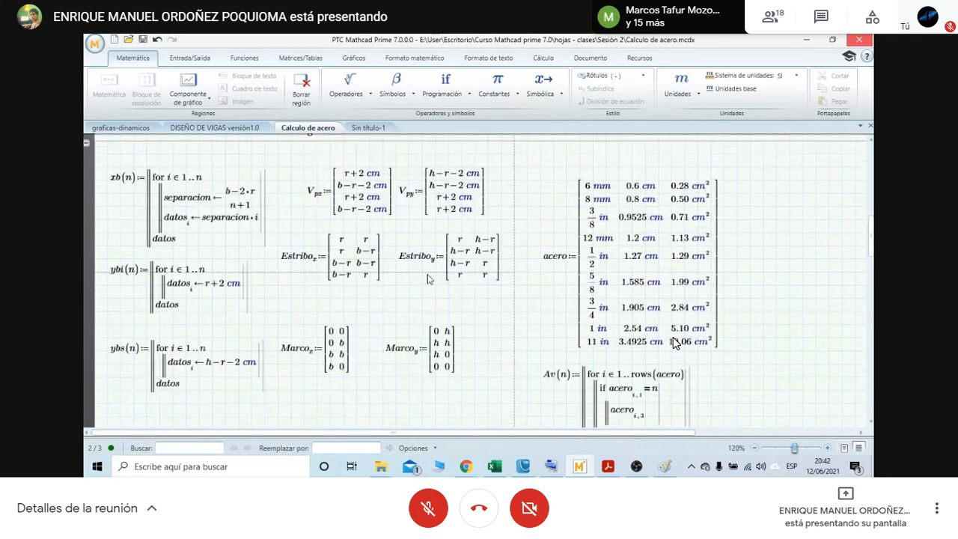
pyautogui.click(500, 162)
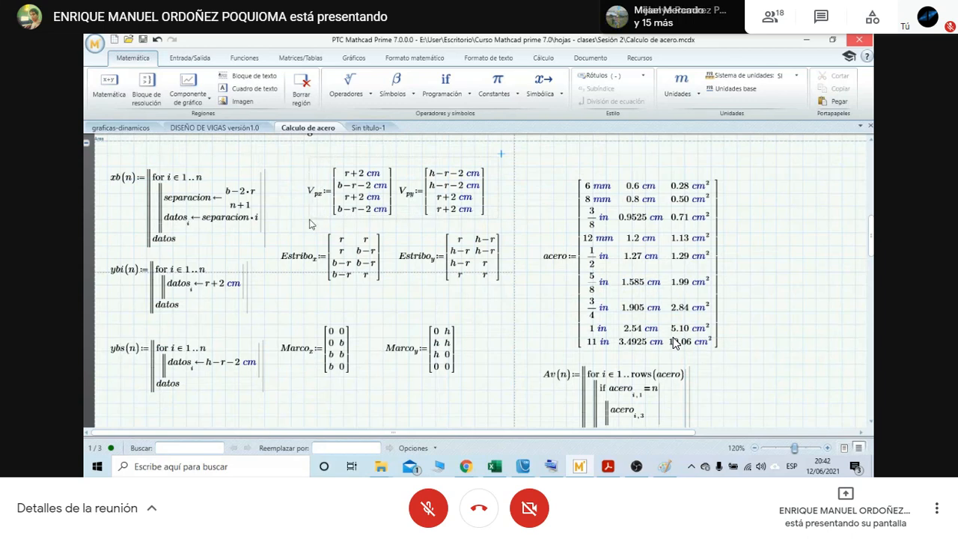
pyautogui.moveTo(309, 219); pyautogui.dragTo(308, 220)
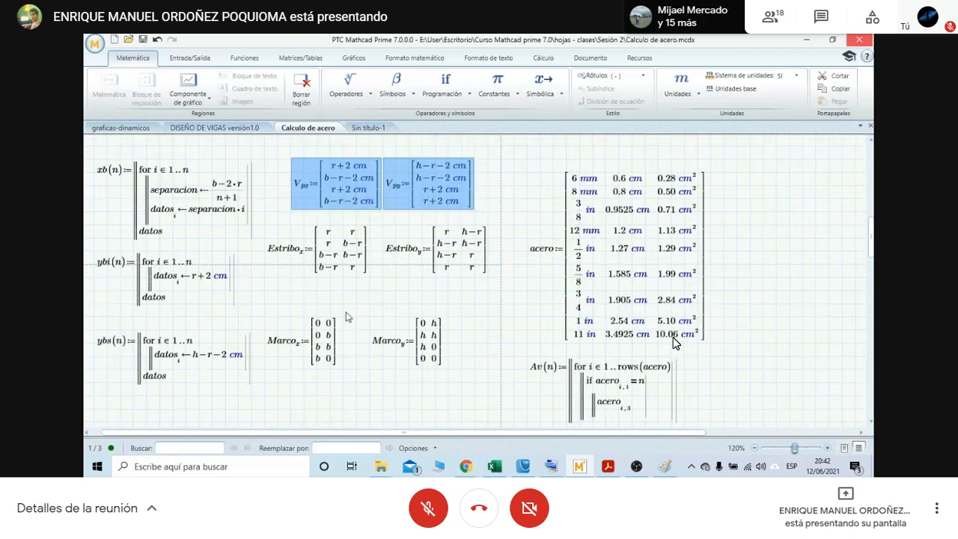
# Paste the V_px and V_py matrix definitions into the Sin título-1 worksheet, above the Marco matrices.
pyautogui.click(370, 128)
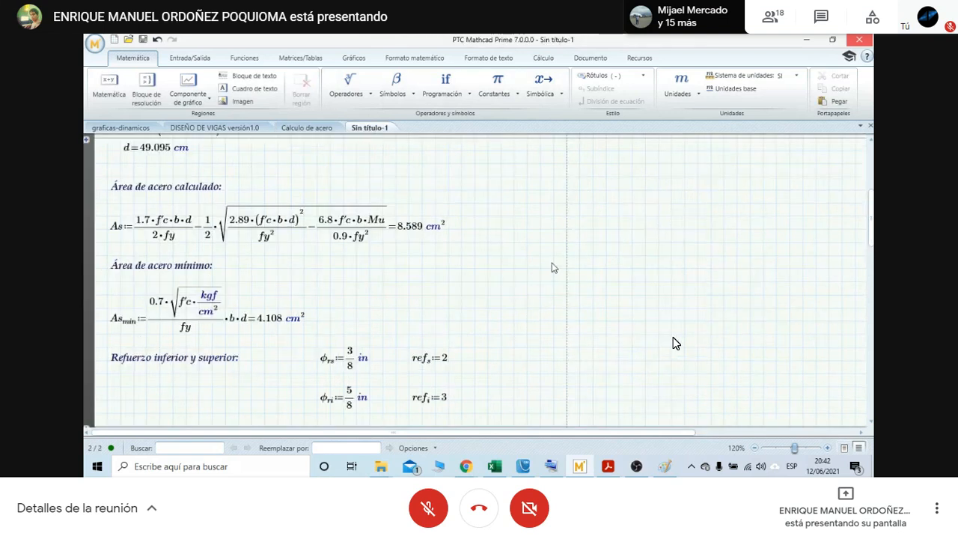
pyautogui.scroll(-5, 554, 267)
pyautogui.hotkey('ctrl', 'v')
pyautogui.scroll(3, 616, 270)
pyautogui.scroll(-3, 616, 270)
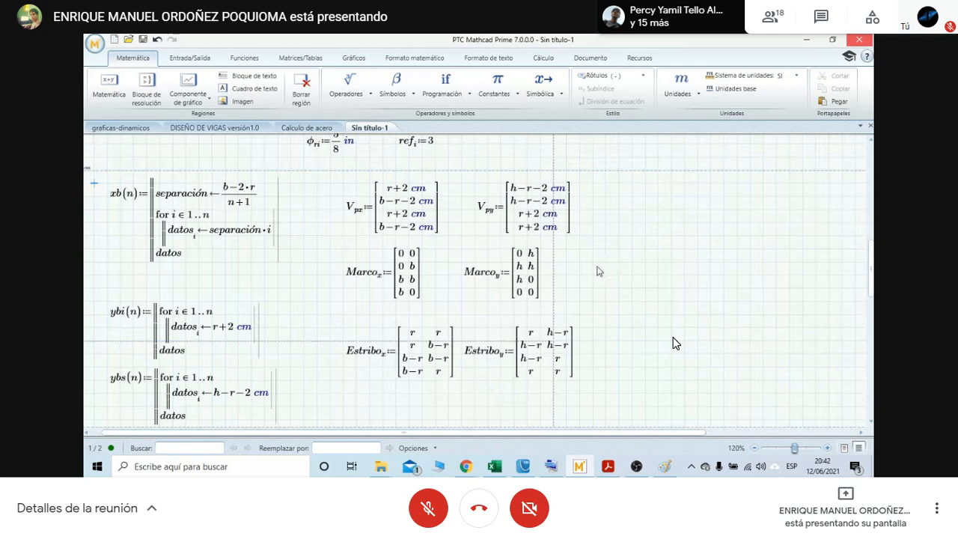
pyautogui.scroll(-2, 597, 271)
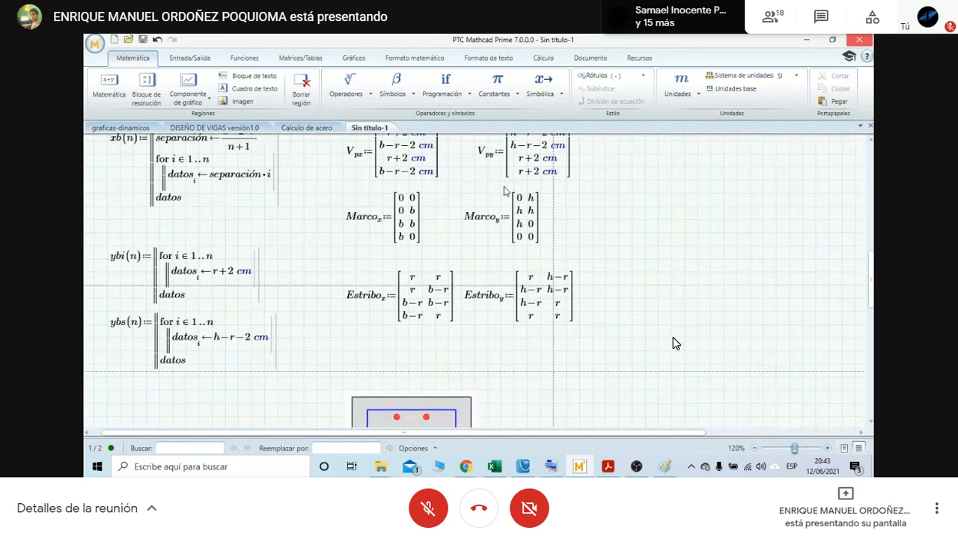
pyautogui.scroll(1, 520, 204)
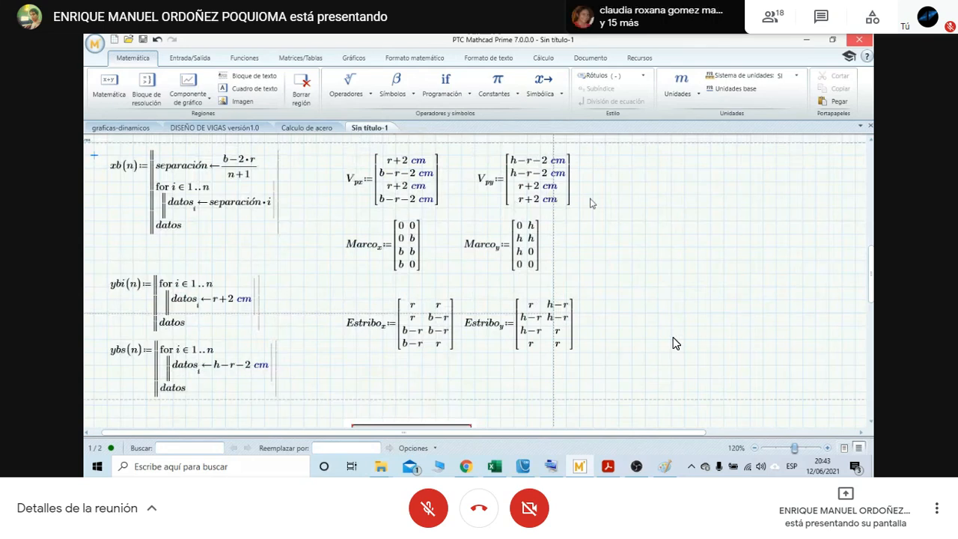
# Expand the section chart's inputs and place the insertion point below the Y_4 expression.
pyautogui.scroll(-8, 451, 241)
pyautogui.click(333, 202)
pyautogui.click(334, 201)
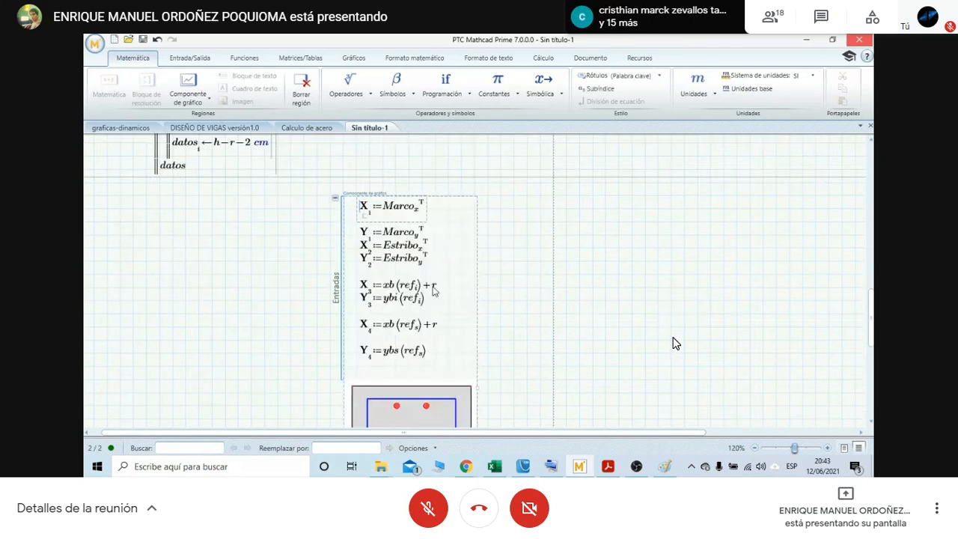
pyautogui.click(422, 367)
pyautogui.scroll(-2, 430, 372)
pyautogui.click(357, 305)
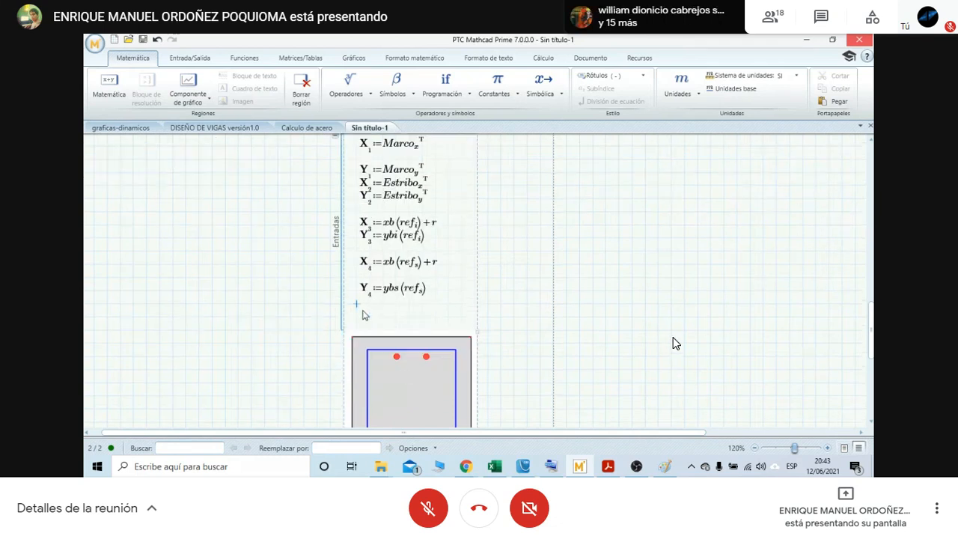
# Add an X-axis expression X_5 := V_px to the section chart's inputs, with px as a subscript.
pyautogui.rightClick(362, 315)
pyautogui.press('Escape')
pyautogui.write('X.5:')
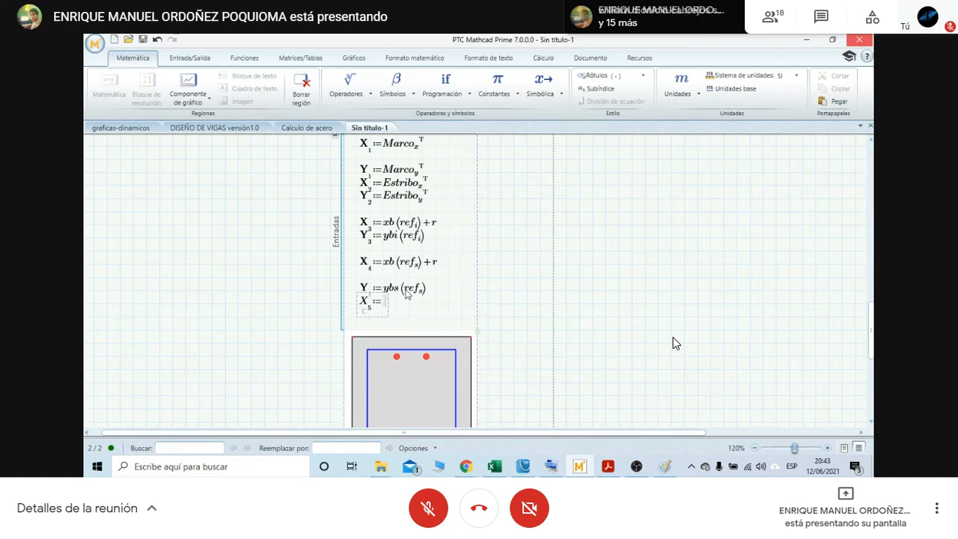
pyautogui.scroll(10, 438, 280)
pyautogui.scroll(-10, 438, 280)
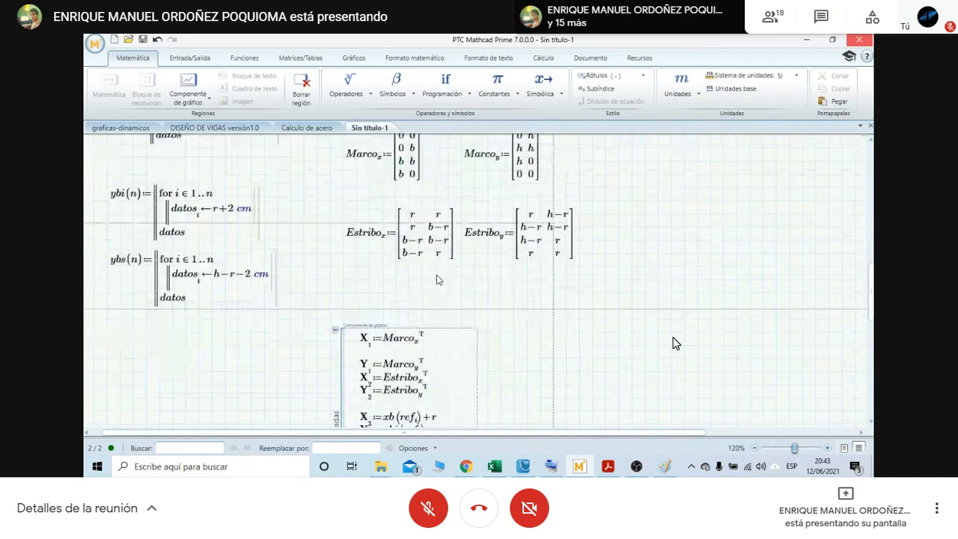
pyautogui.write('V')
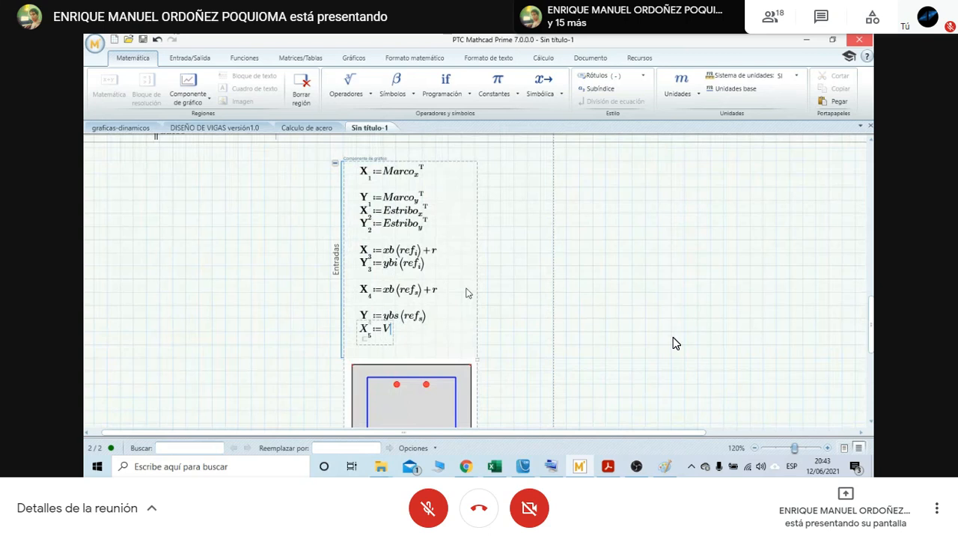
pyautogui.click(611, 89)
pyautogui.write('px')
pyautogui.click(424, 344)
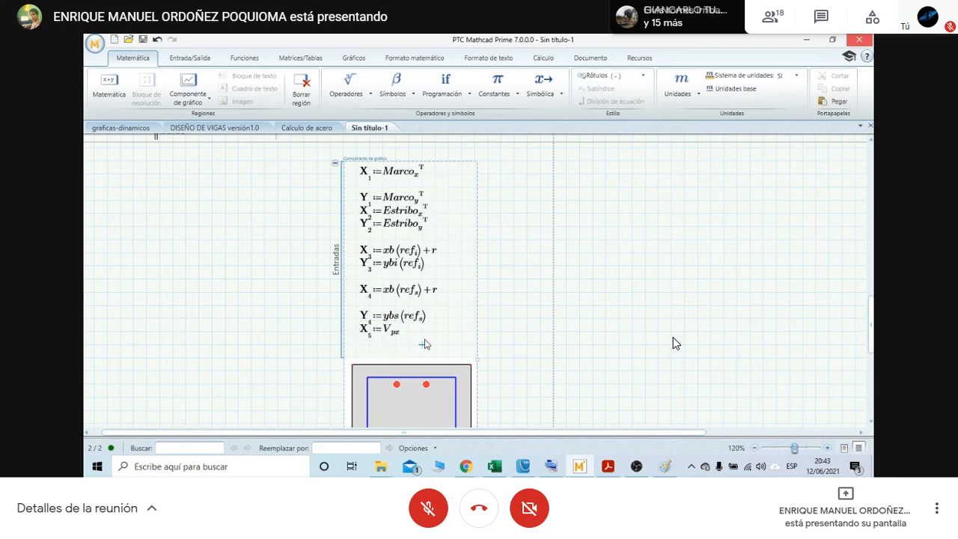
# Add a Y-axis expression Y_5 := V_py below X_5 in the section chart's inputs, with py as a subscript.
pyautogui.scroll(-1, 411, 345)
pyautogui.click(366, 318)
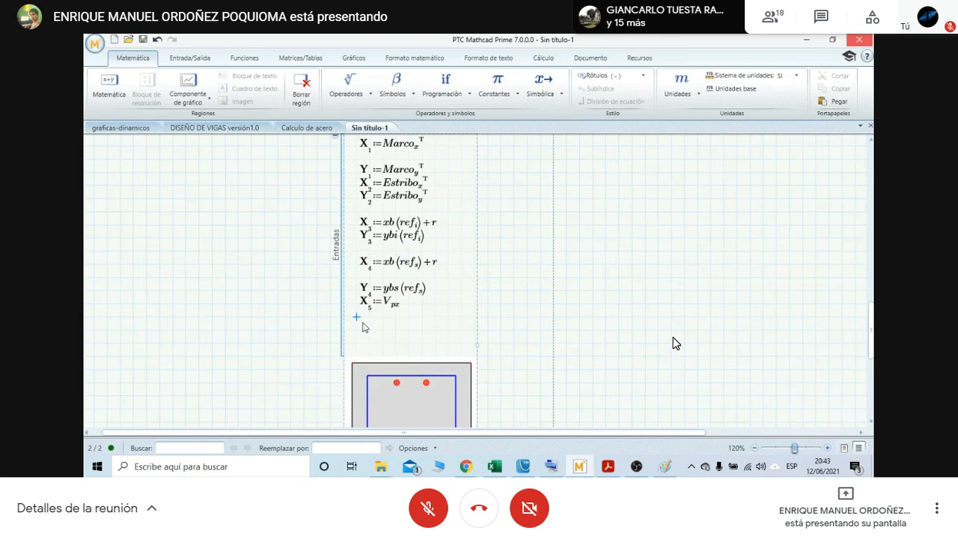
pyautogui.rightClick(363, 326)
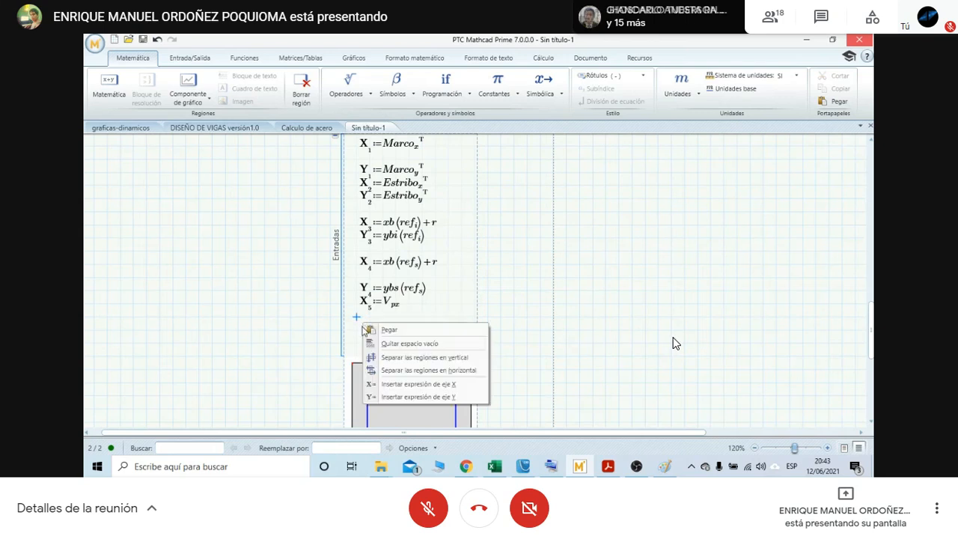
pyautogui.click(391, 397)
pyautogui.write('Y[5:')
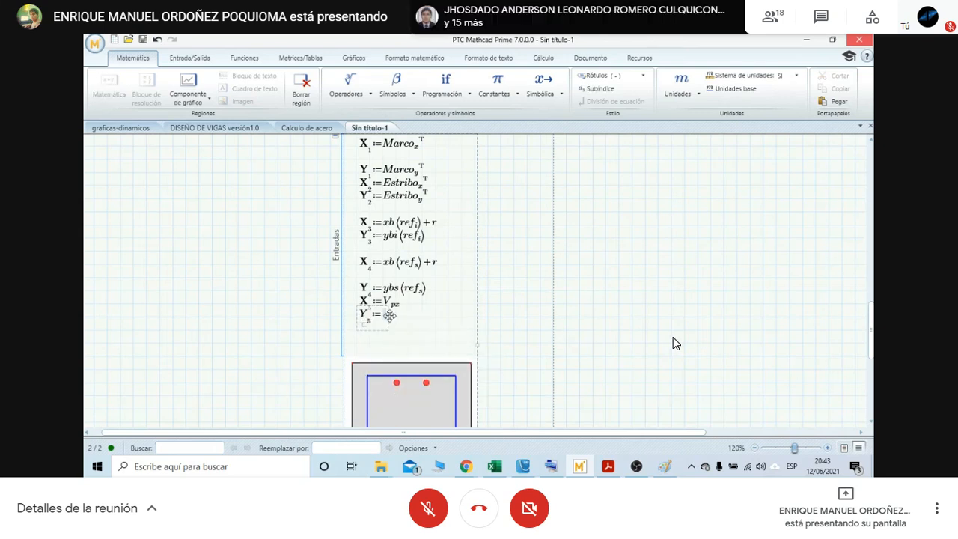
pyautogui.write('V')
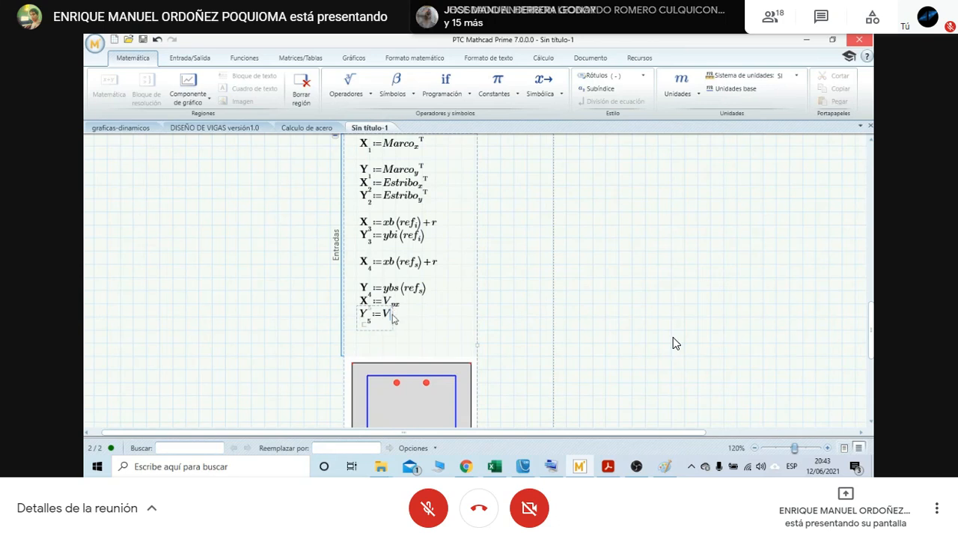
pyautogui.click(606, 89)
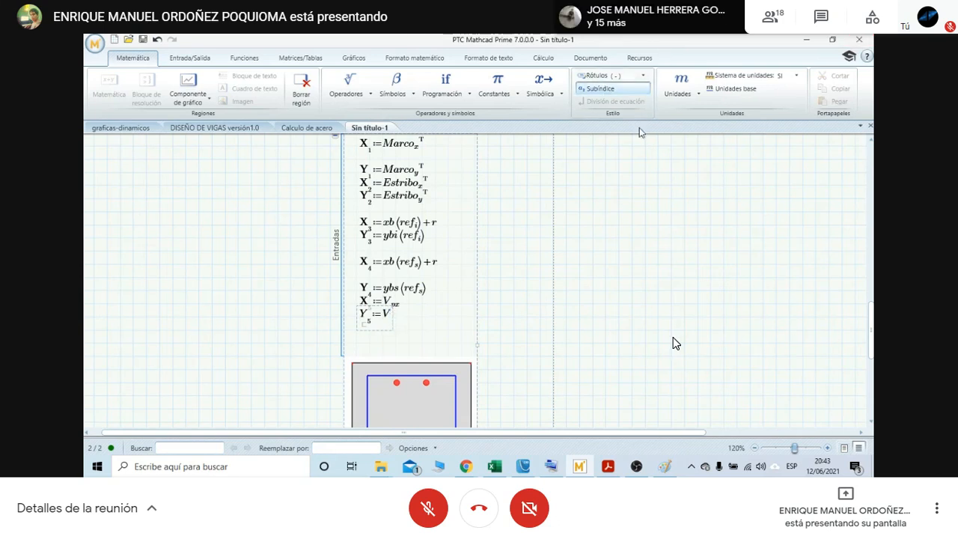
pyautogui.write('py')
pyautogui.click(528, 291)
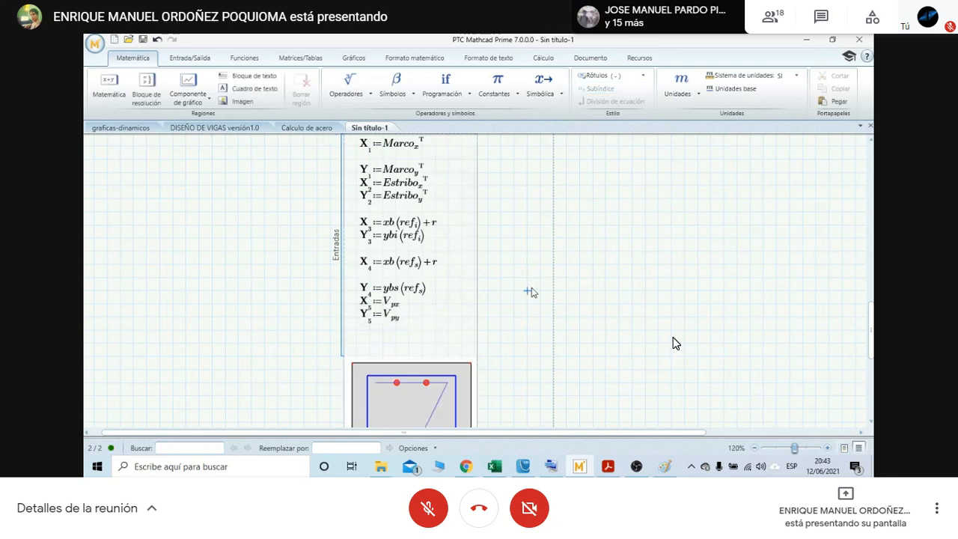
# Open the section chart for formatting, hide the line of trace 5 and show its points as Círculo symbols.
pyautogui.scroll(-5, 531, 284)
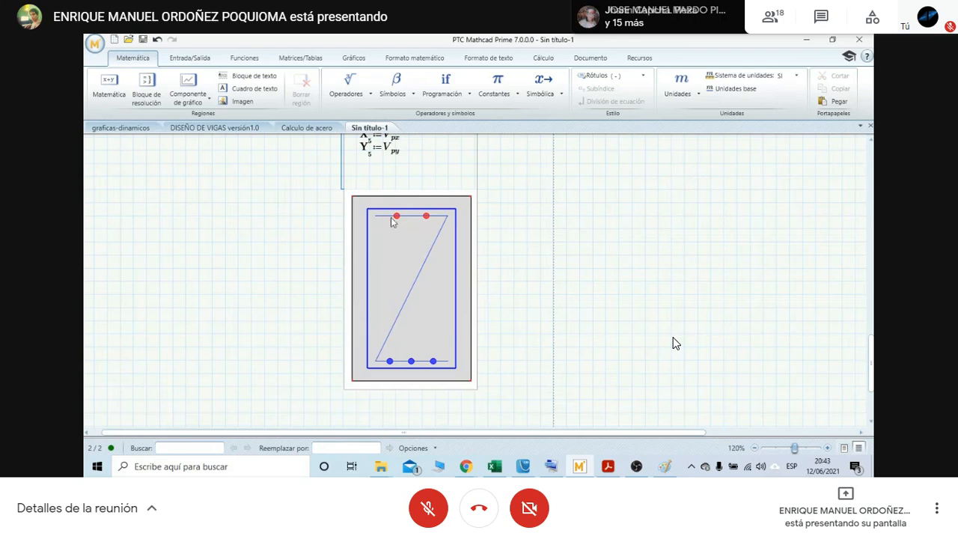
pyautogui.scroll(4, 438, 256)
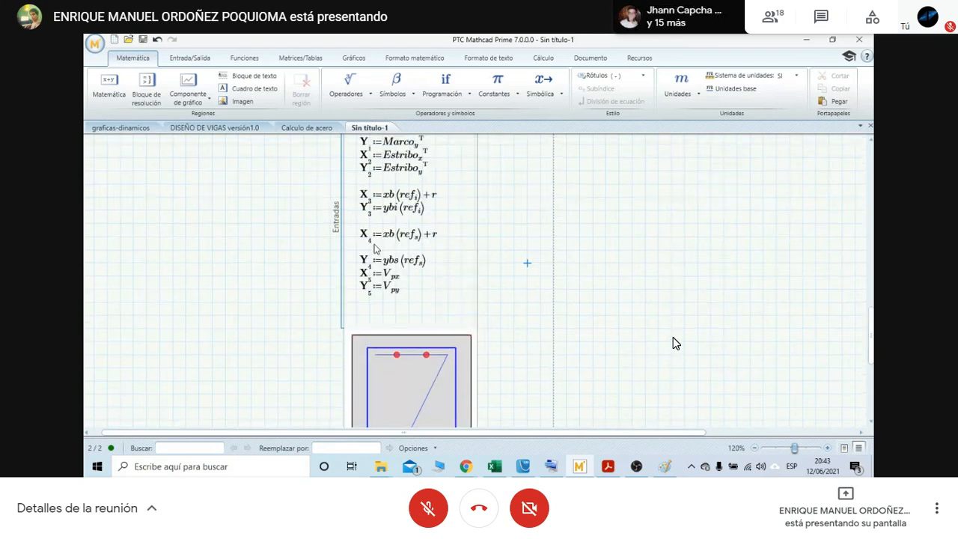
pyautogui.scroll(-2, 436, 283)
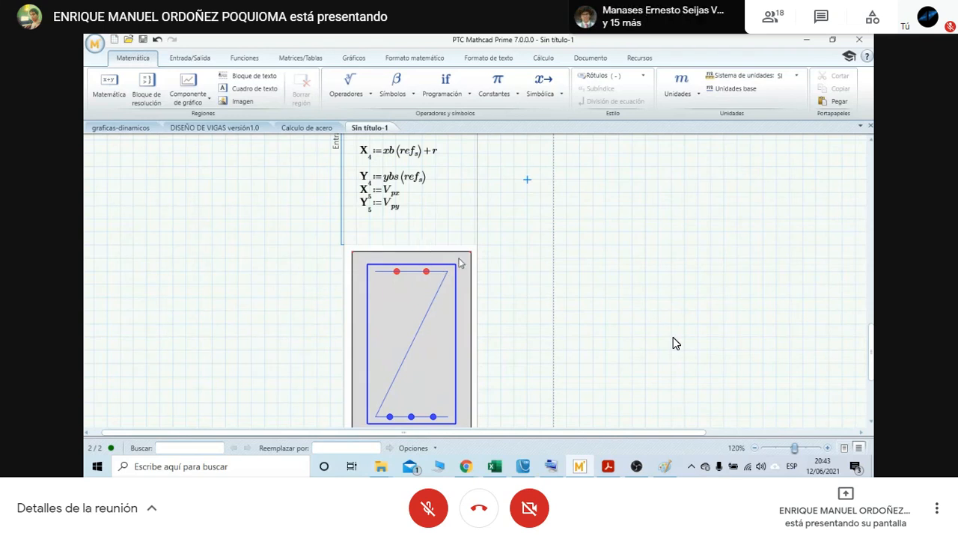
pyautogui.click(419, 327)
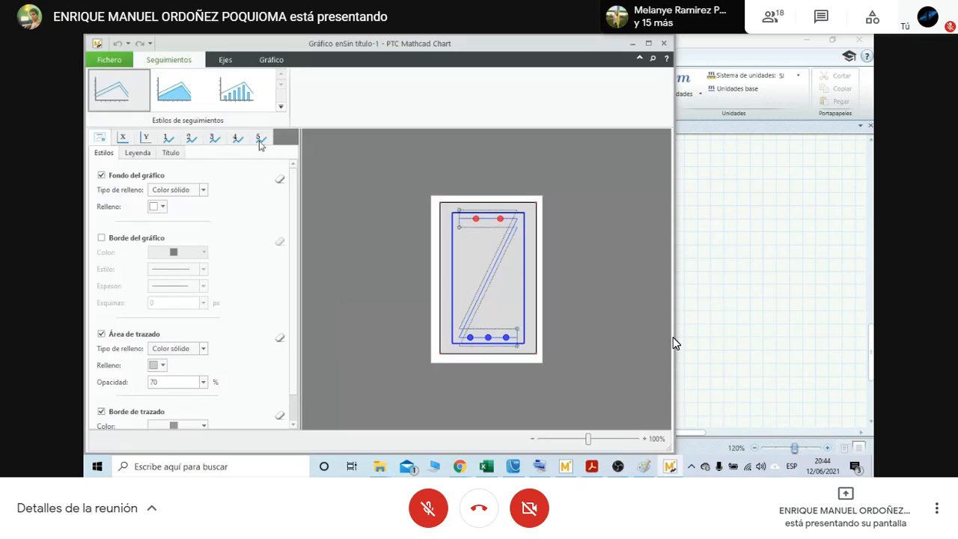
pyautogui.click(259, 142)
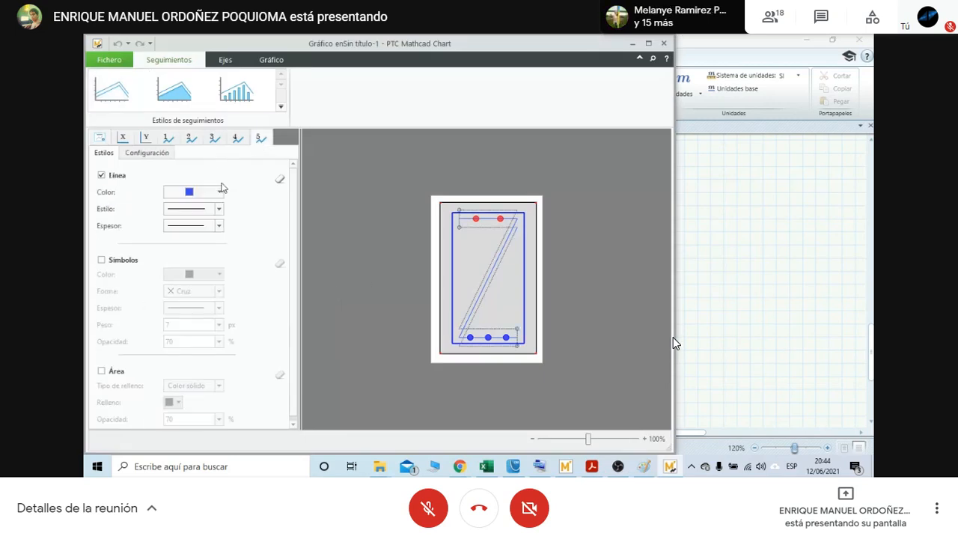
pyautogui.click(101, 175)
pyautogui.click(106, 261)
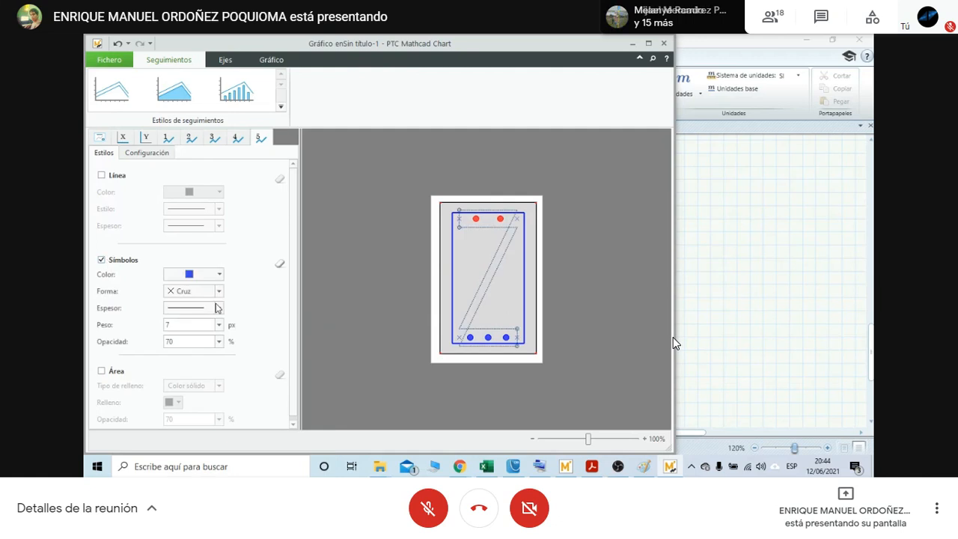
pyautogui.click(219, 291)
pyautogui.click(191, 324)
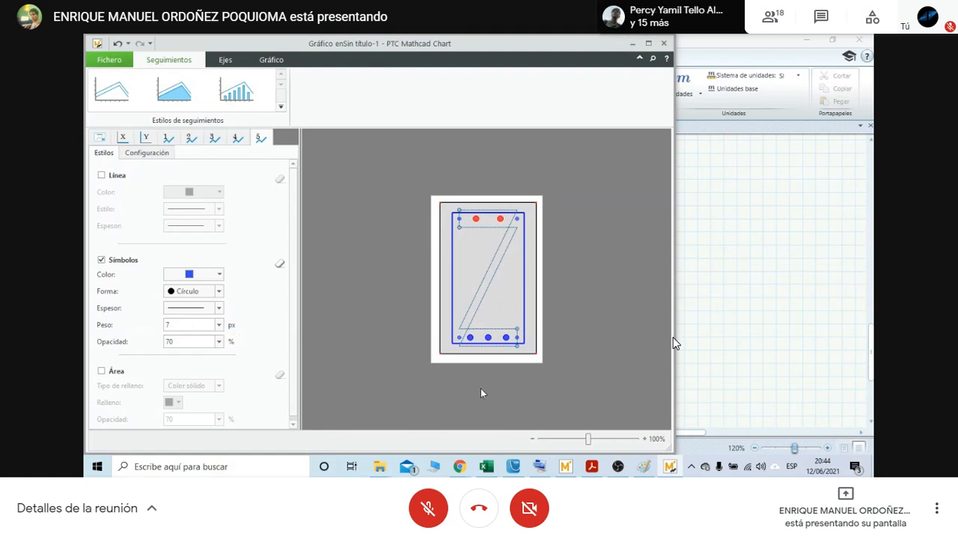
# Set trace 5's symbols to 15 px, 100% opacity and dark grey, and close the chart formatting window.
pyautogui.click(219, 325)
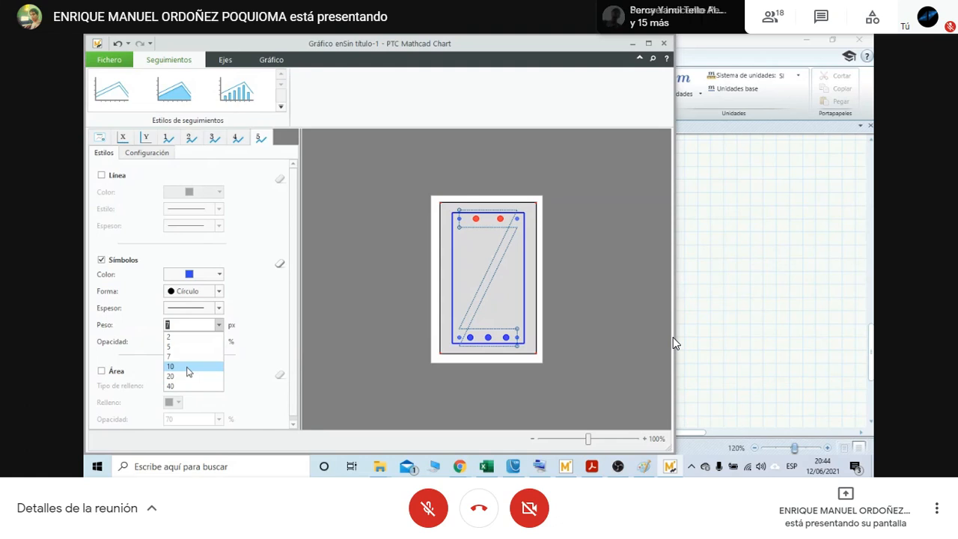
pyautogui.click(188, 323)
pyautogui.write('15')
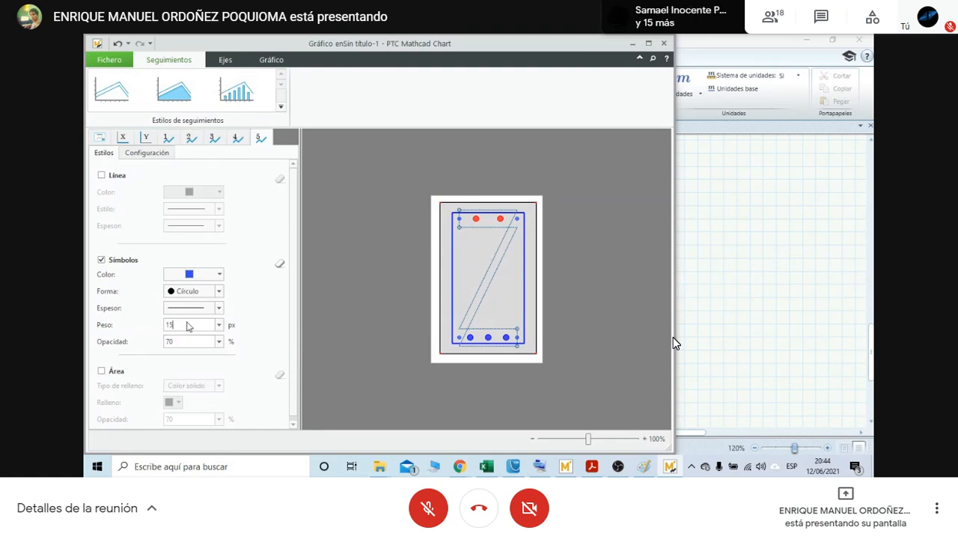
pyautogui.click(219, 342)
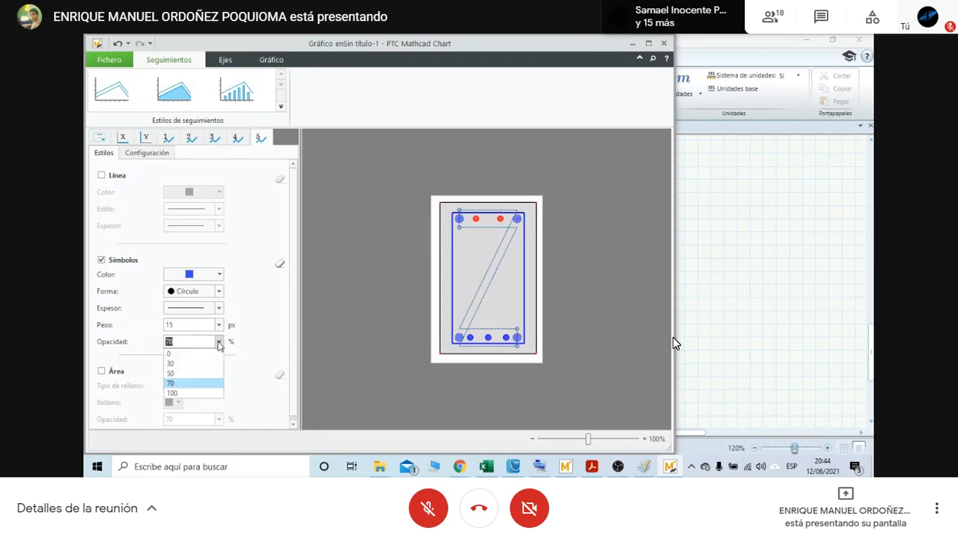
pyautogui.click(173, 394)
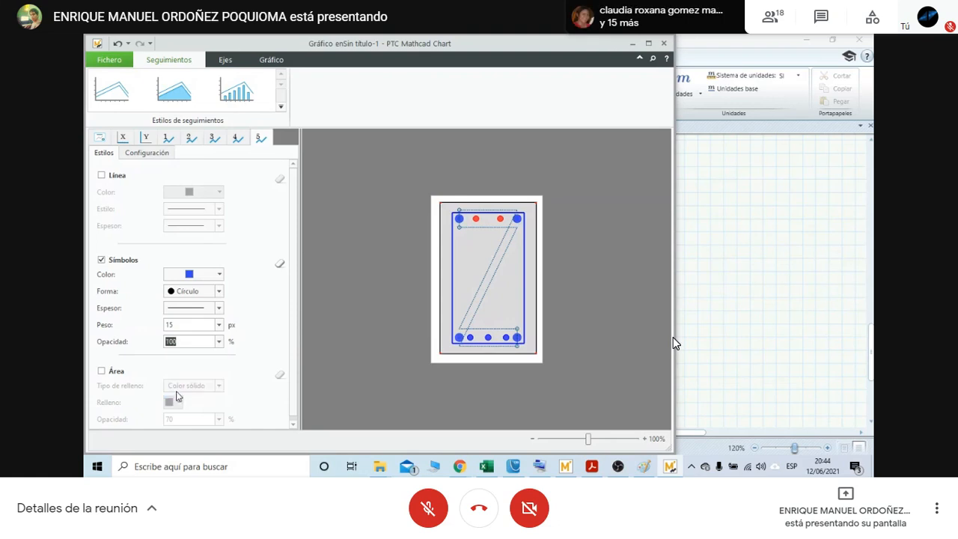
pyautogui.click(213, 277)
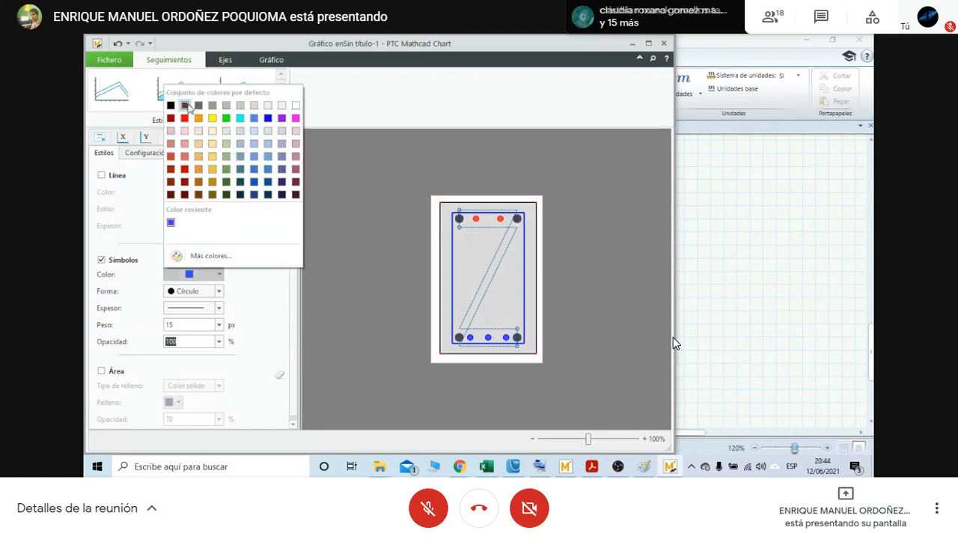
pyautogui.click(184, 105)
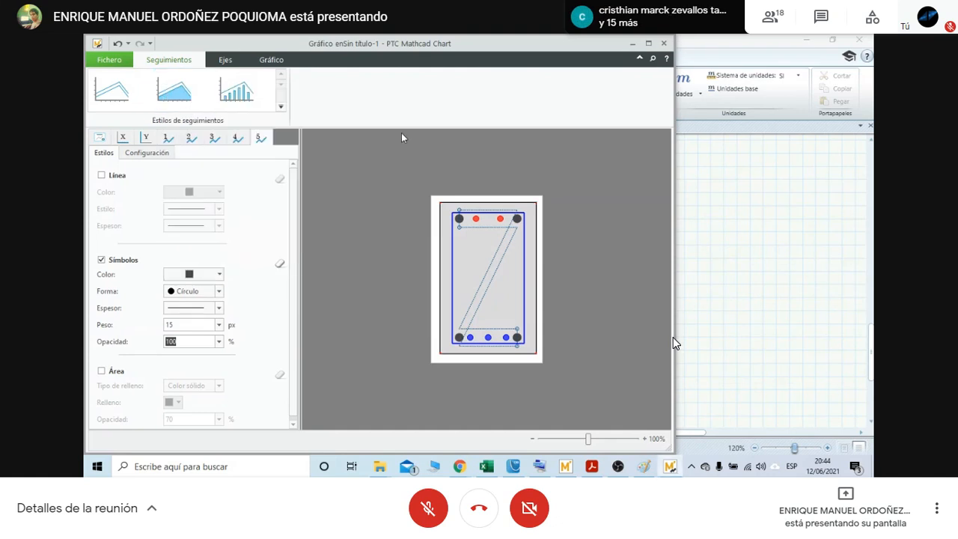
pyautogui.click(663, 44)
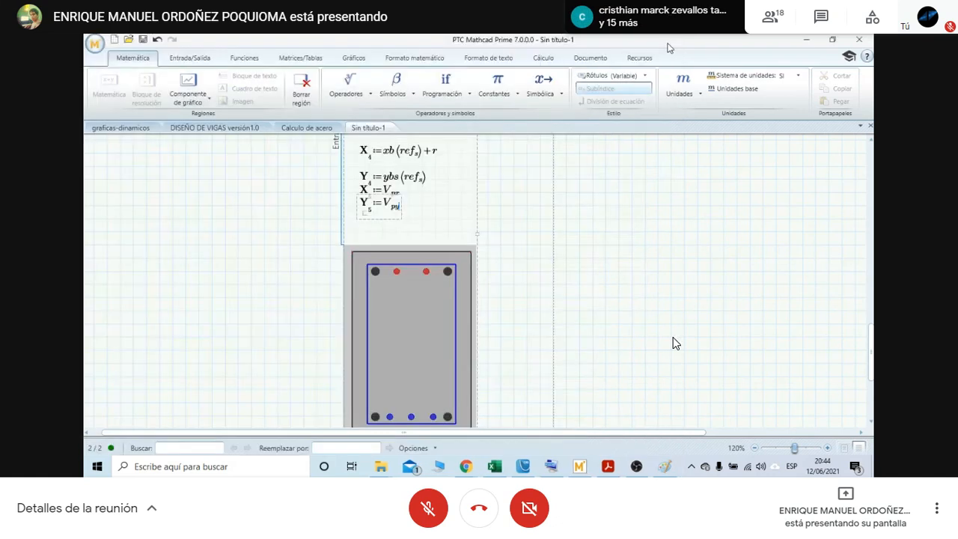
# Collapse the section chart's inputs and review the chart together with the matrix definitions above it.
pyautogui.click(527, 282)
pyautogui.scroll(3, 482, 303)
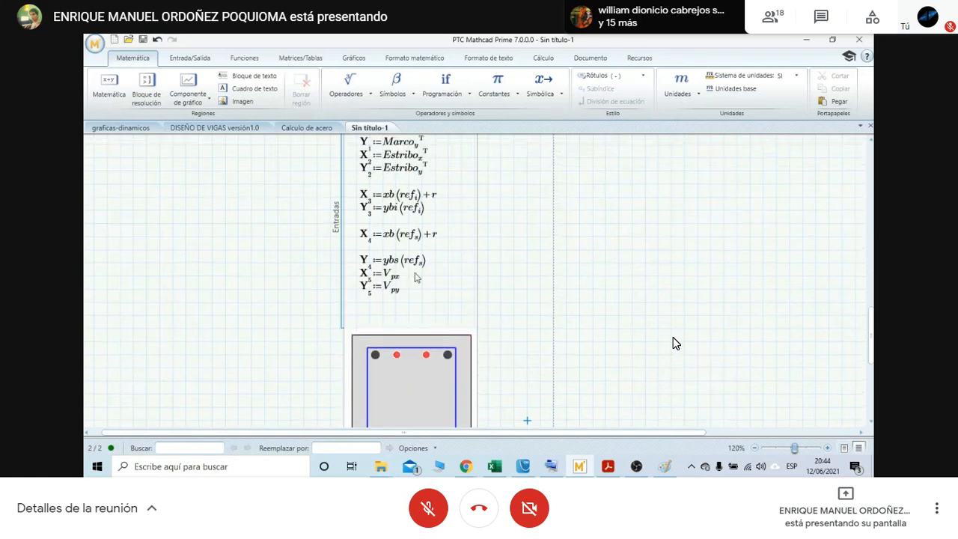
pyautogui.click(337, 196)
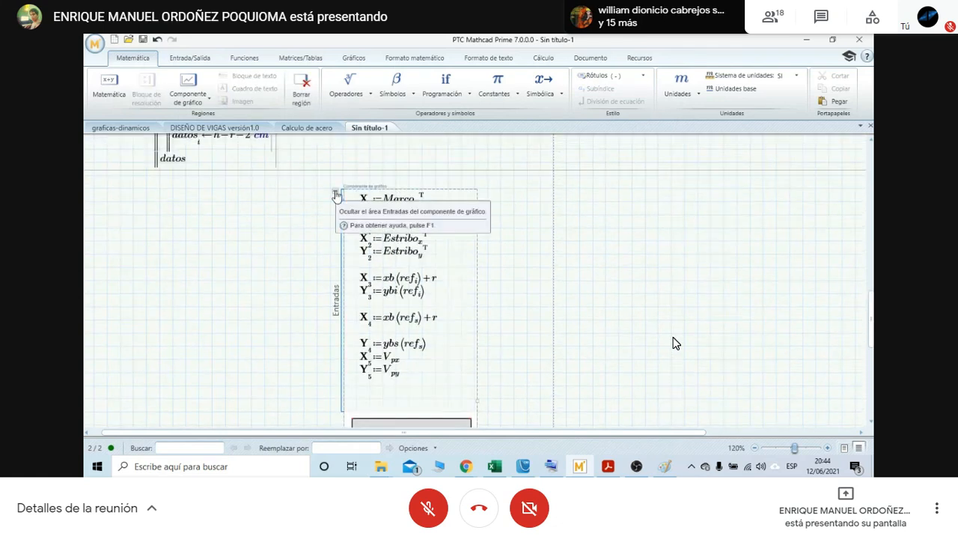
pyautogui.click(336, 196)
pyautogui.scroll(2, 515, 286)
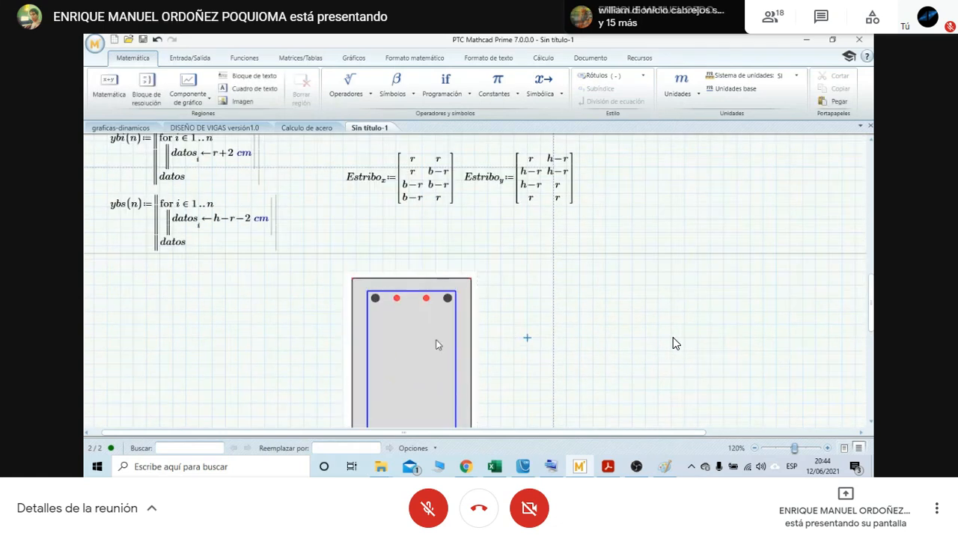
pyautogui.scroll(6, 438, 341)
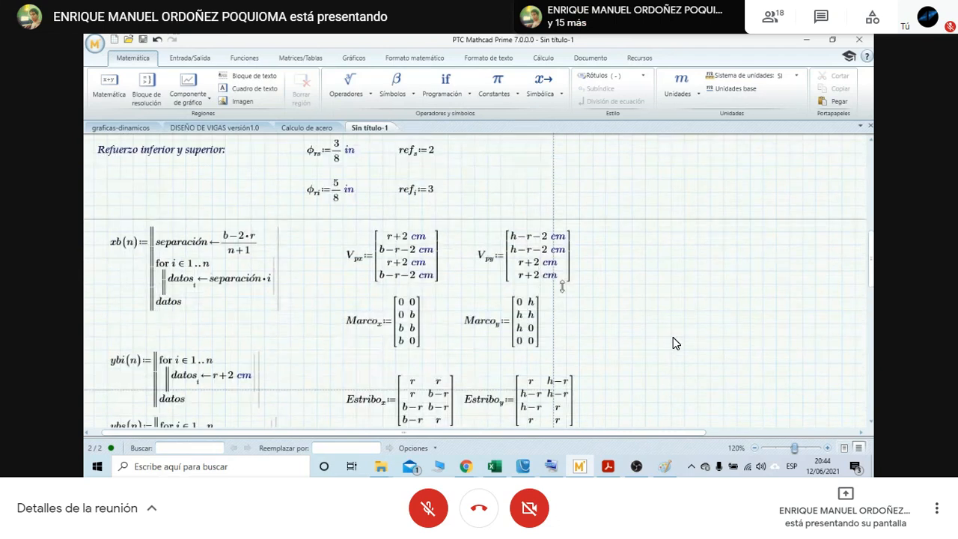
pyautogui.scroll(-2, 532, 262)
pyautogui.scroll(-2, 531, 259)
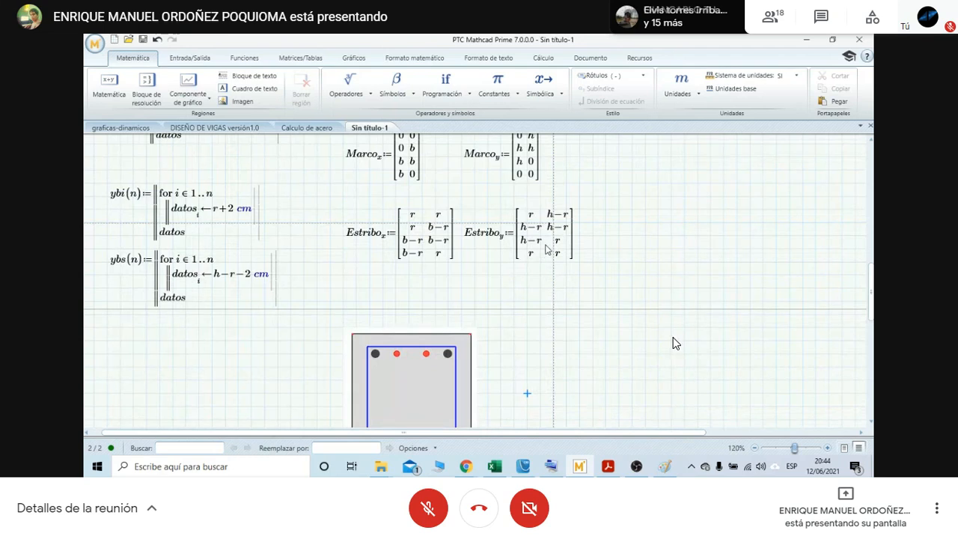
# Review the top and bottom reinforcement definitions: the φ_rs and φ_ri diameters and the ref_s and ref_i bar counts.
pyautogui.scroll(7, 389, 254)
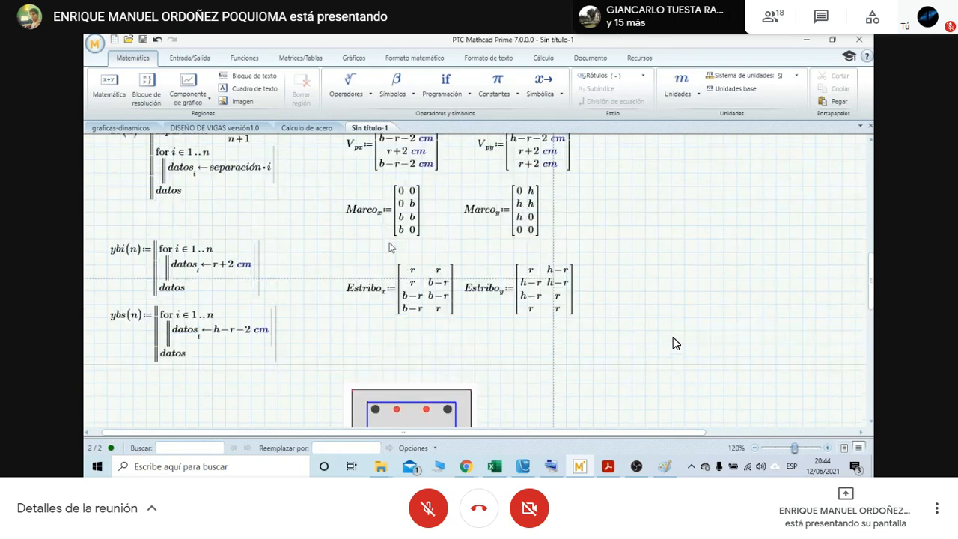
pyautogui.click(342, 295)
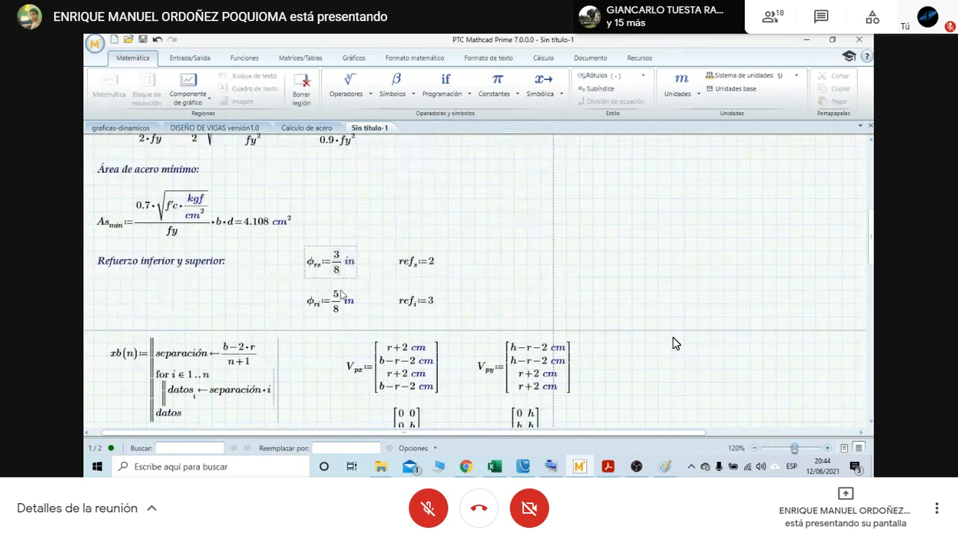
pyautogui.click(344, 267)
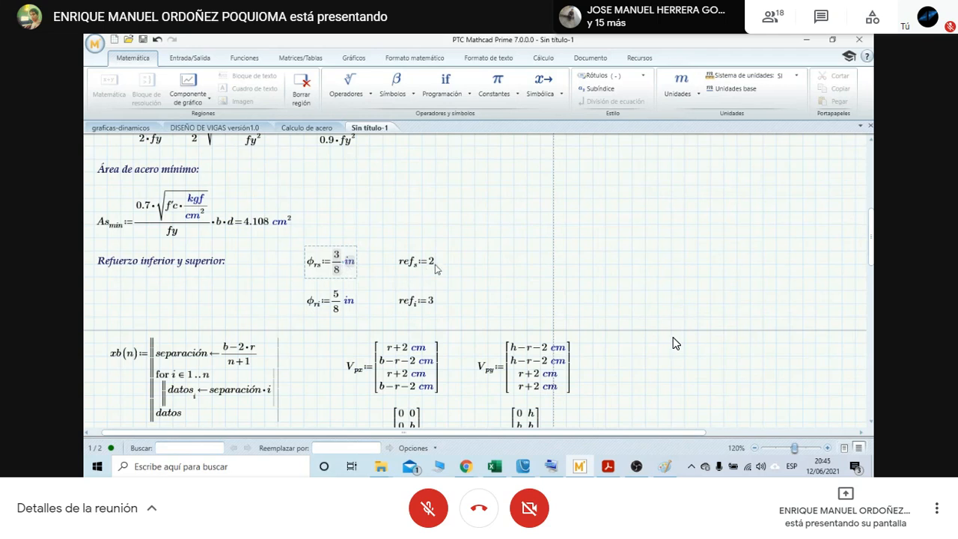
pyautogui.scroll(-2, 437, 269)
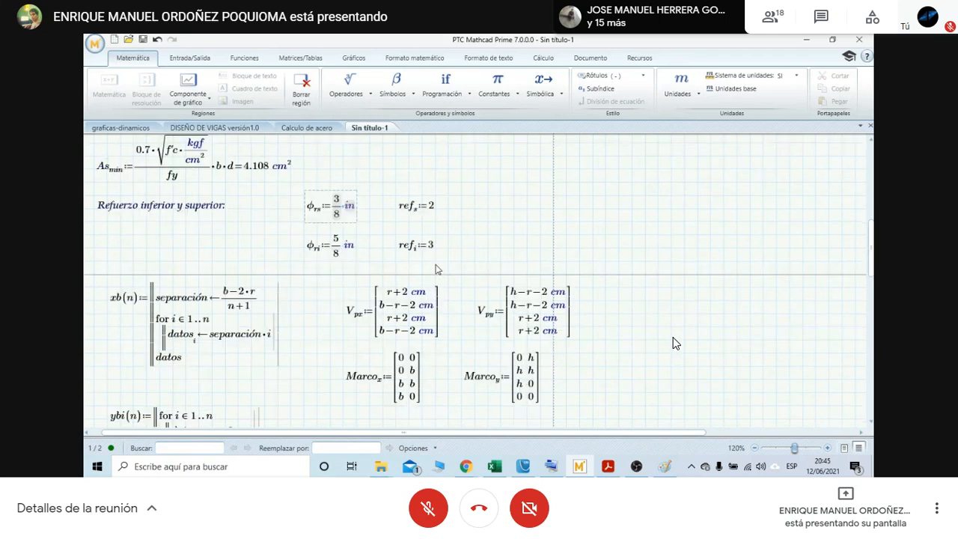
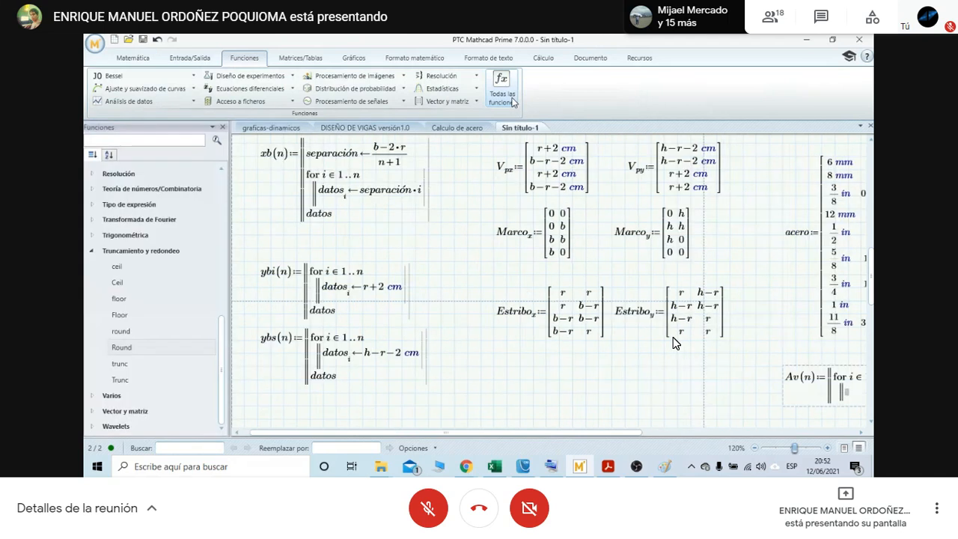
# Find rows among the vector and matrix functions and insert it as the upper limit of the for loop in Av(n).
pyautogui.click(92, 250)
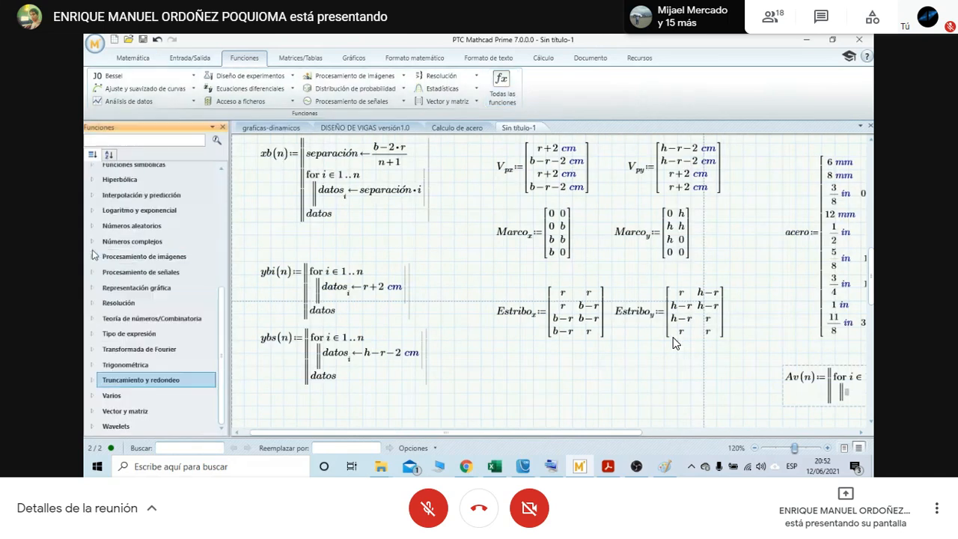
pyautogui.click(102, 414)
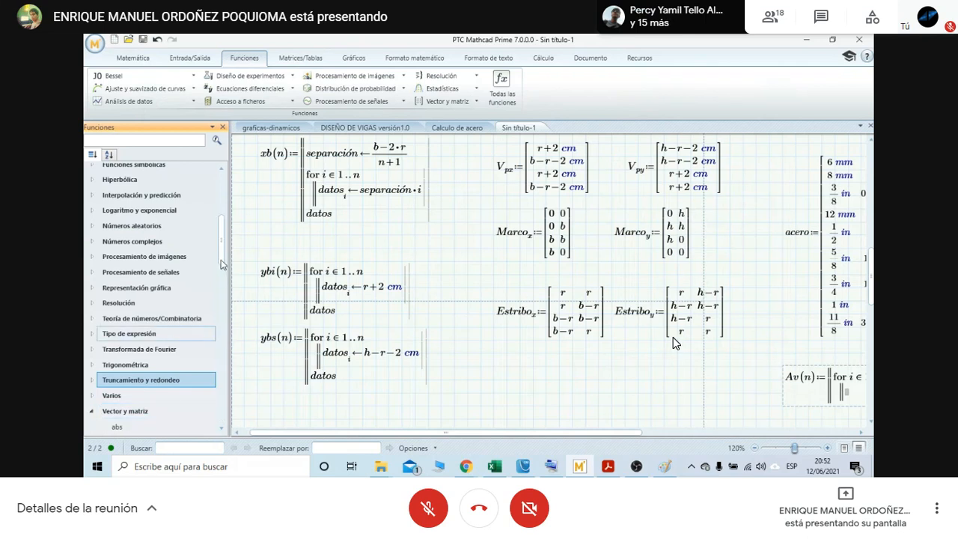
pyautogui.scroll(-7, 223, 307)
pyautogui.moveTo(223, 319); pyautogui.dragTo(233, 386)
pyautogui.scroll(-3, 213, 380)
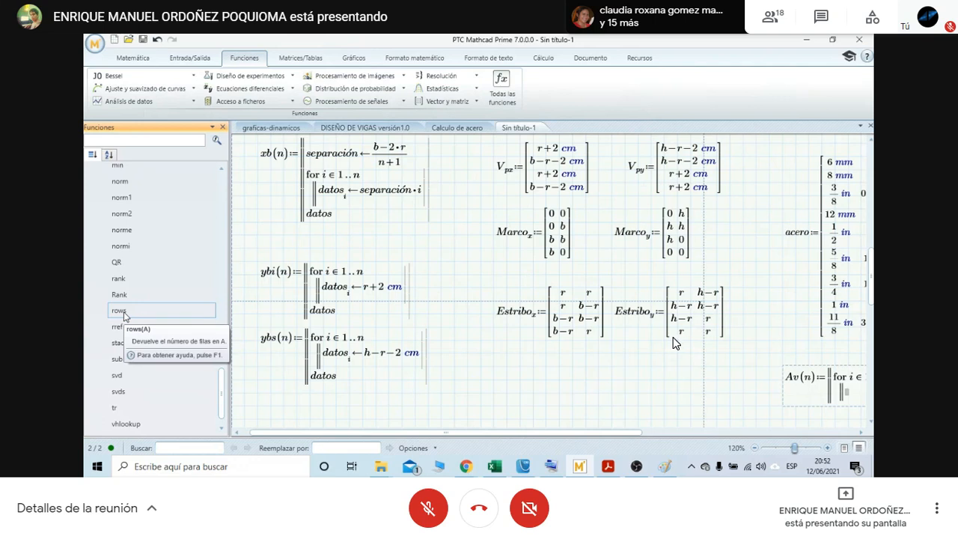
pyautogui.click(122, 311)
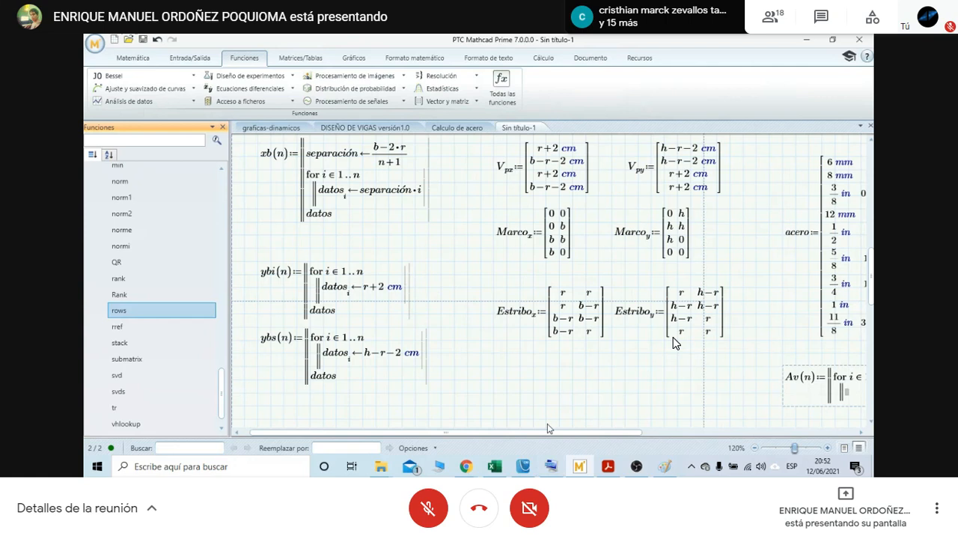
pyautogui.moveTo(562, 440); pyautogui.dragTo(658, 440)
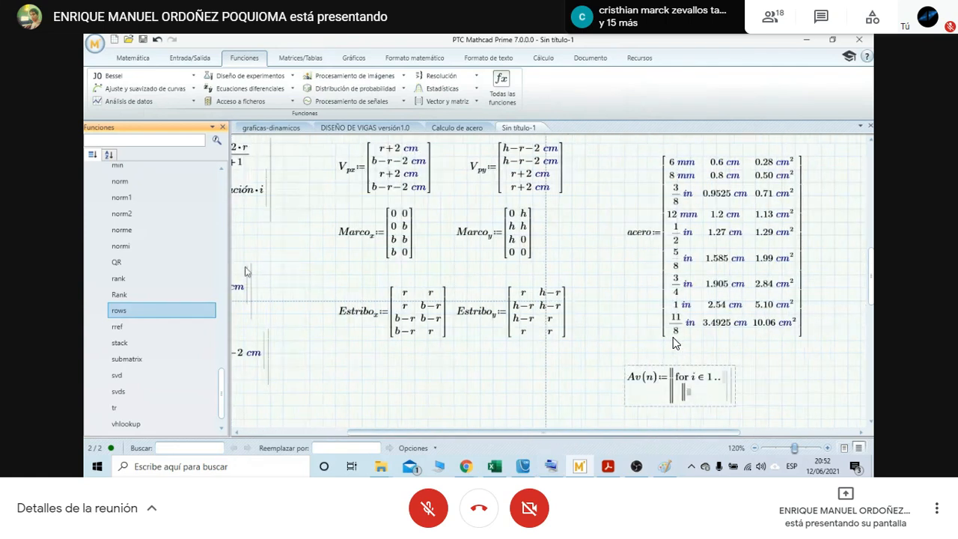
pyautogui.doubleClick(129, 317)
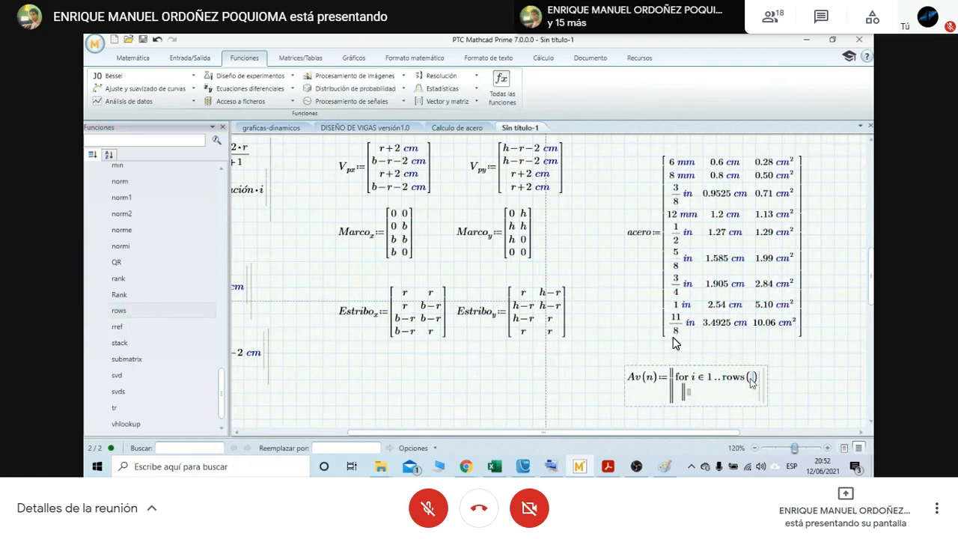
# Enter acero as the argument of the rows function and close the function list.
pyautogui.write('sa')
pyautogui.press('BackSpace')
pyautogui.press('BackSpace')
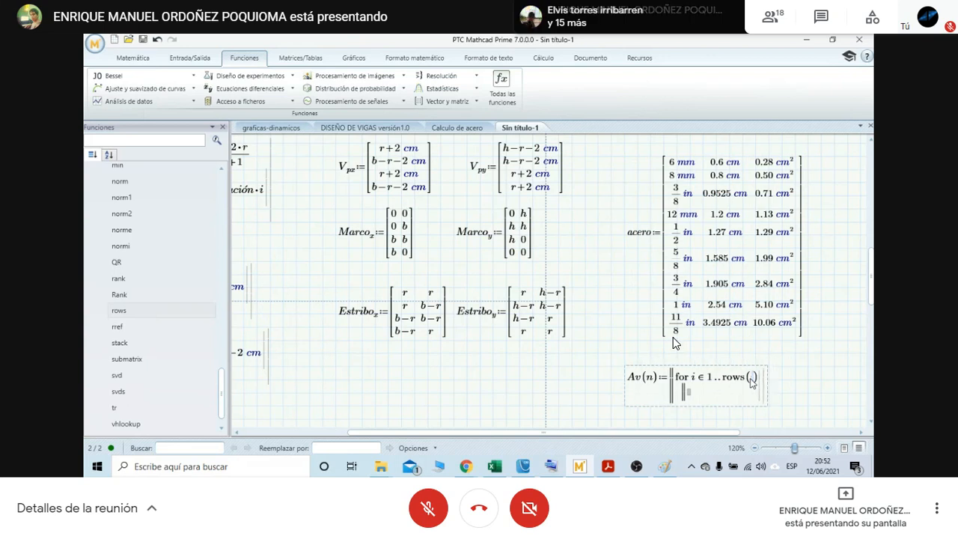
pyautogui.write('acero')
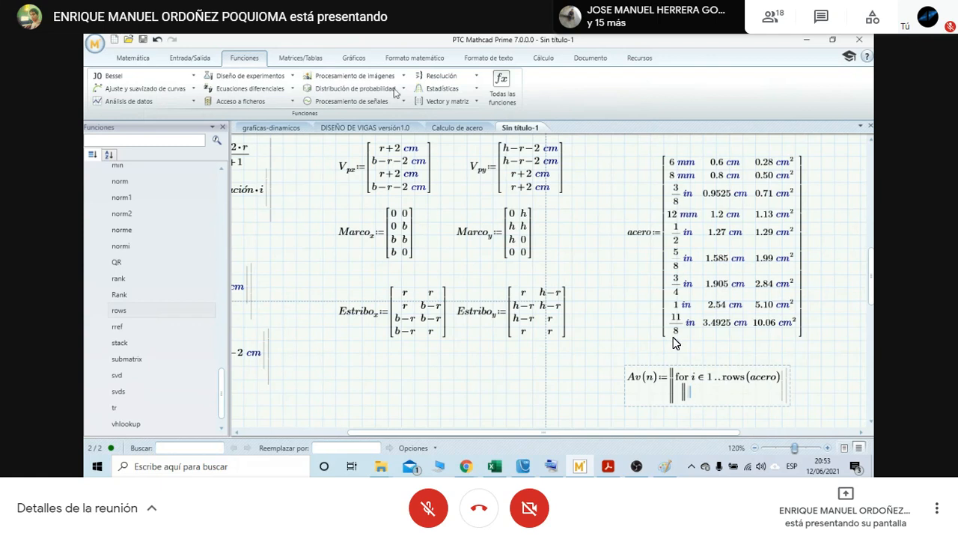
pyautogui.click(222, 128)
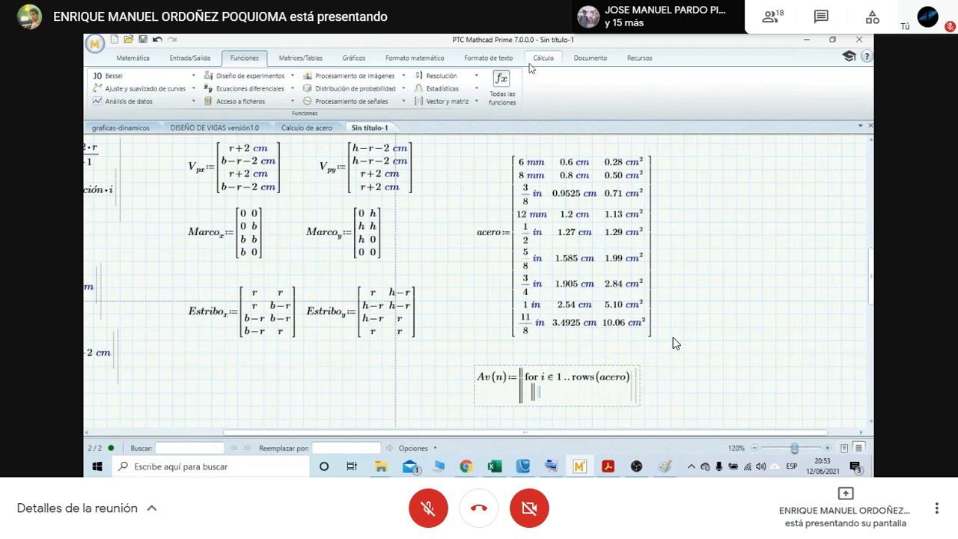
# Insert an if statement in the body of the for loop in Av(n).
pyautogui.click(135, 58)
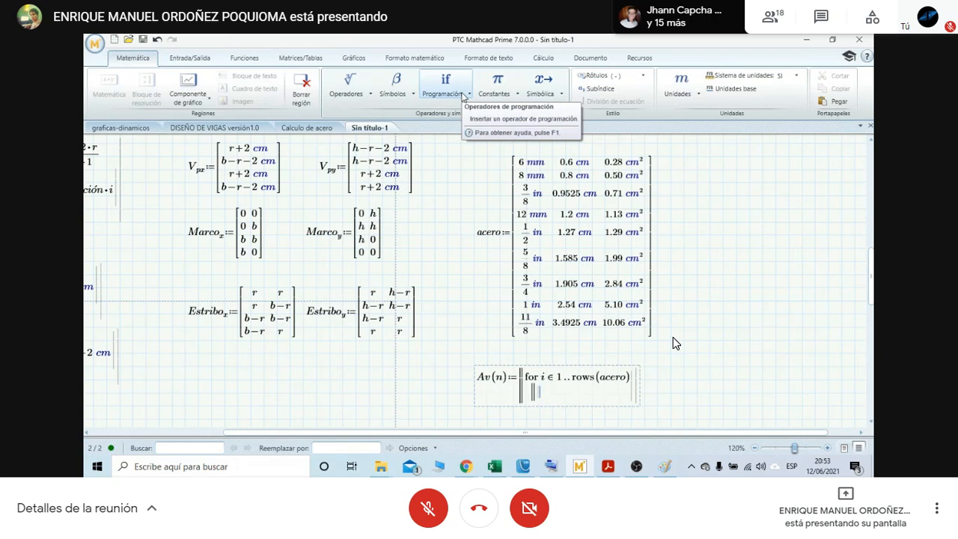
pyautogui.click(463, 98)
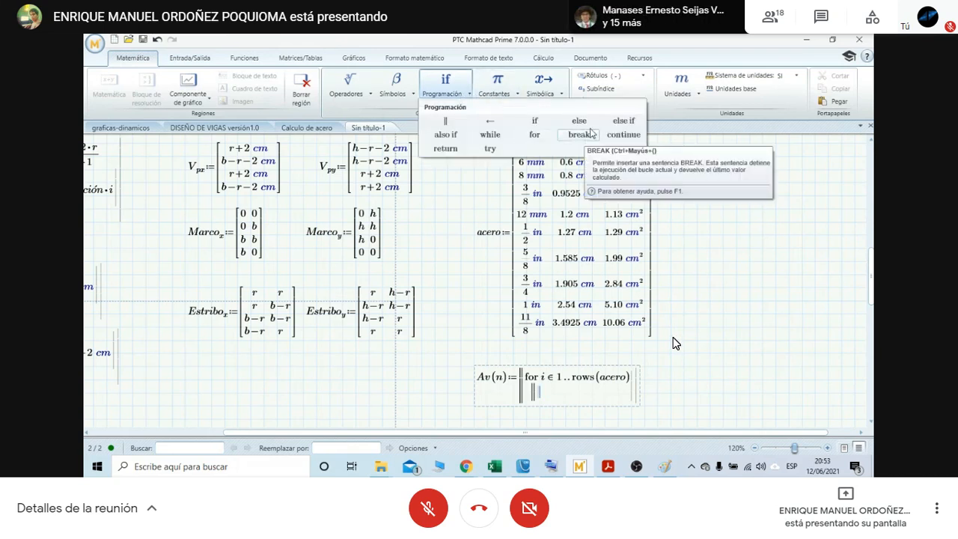
pyautogui.click(537, 122)
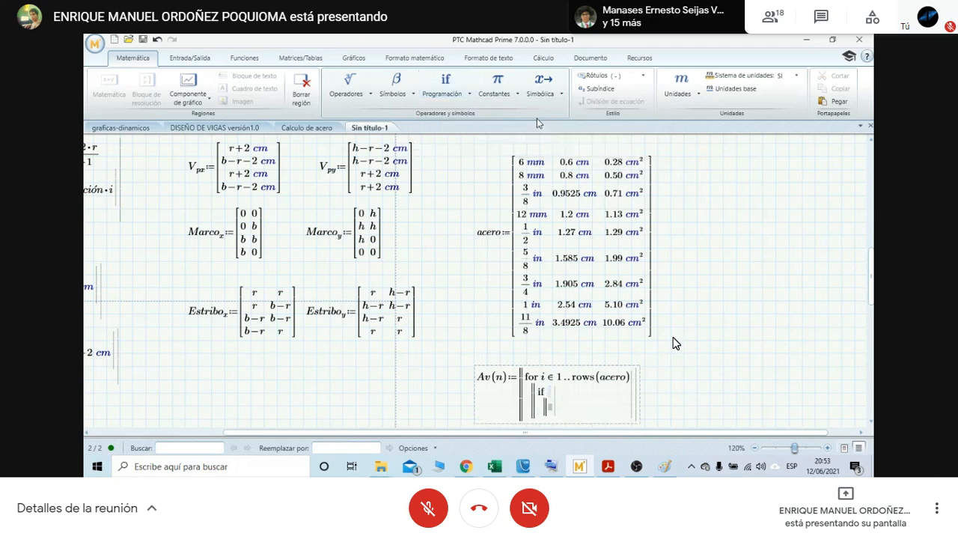
# Compare the argument and loop range of Av(n) with the existing xb(n) program and the acero matrix.
pyautogui.scroll(-2, 573, 327)
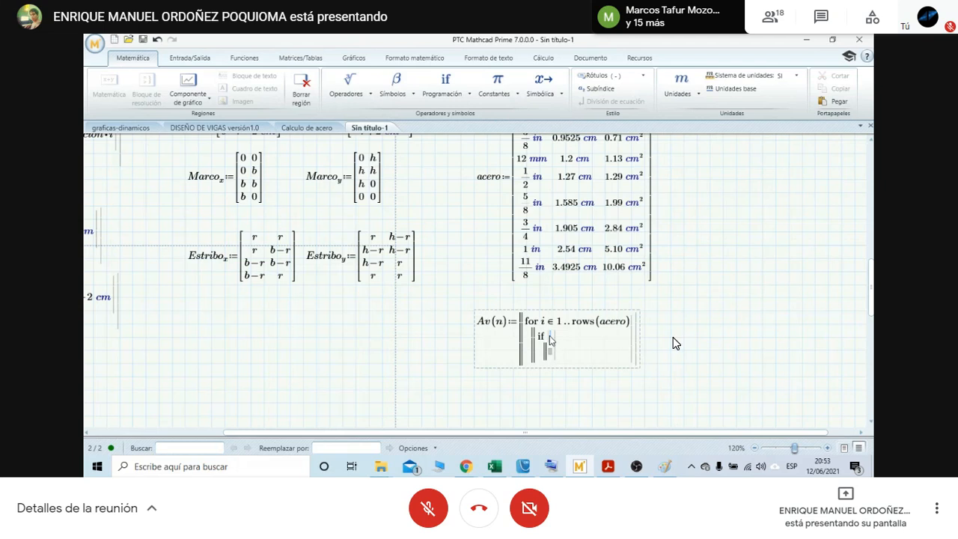
pyautogui.click(500, 324)
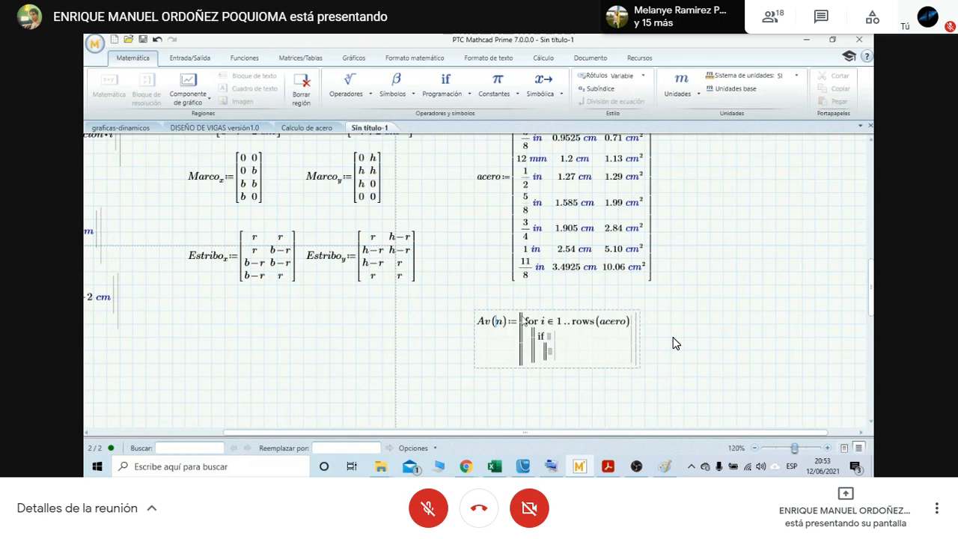
pyautogui.scroll(3, 243, 296)
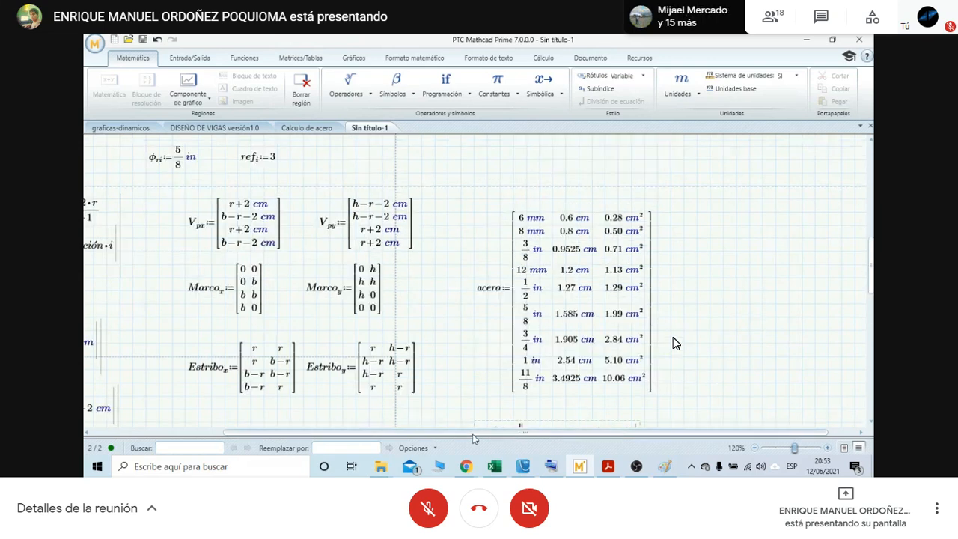
pyautogui.moveTo(514, 433); pyautogui.dragTo(241, 438)
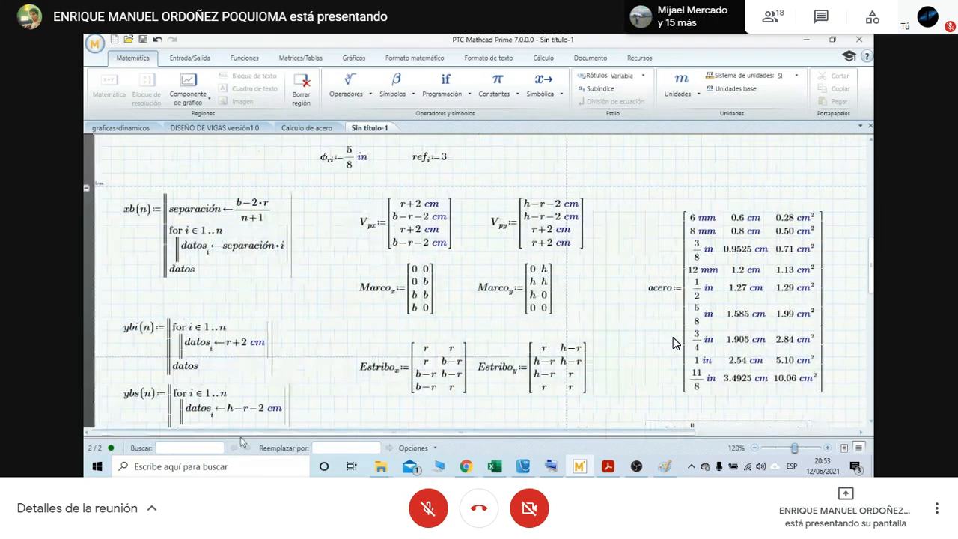
pyautogui.click(147, 214)
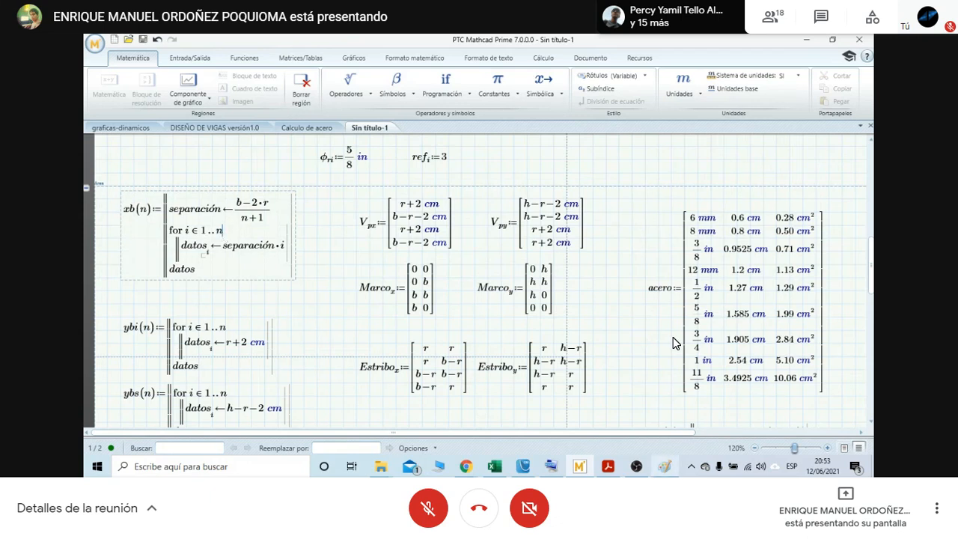
pyautogui.moveTo(661, 433); pyautogui.dragTo(788, 434)
pyautogui.scroll(-4, 652, 271)
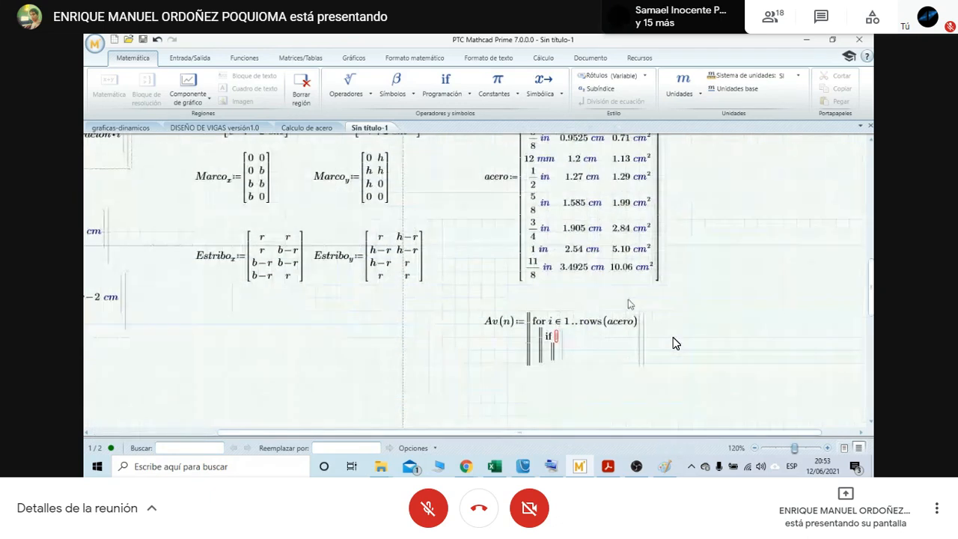
pyautogui.click(584, 325)
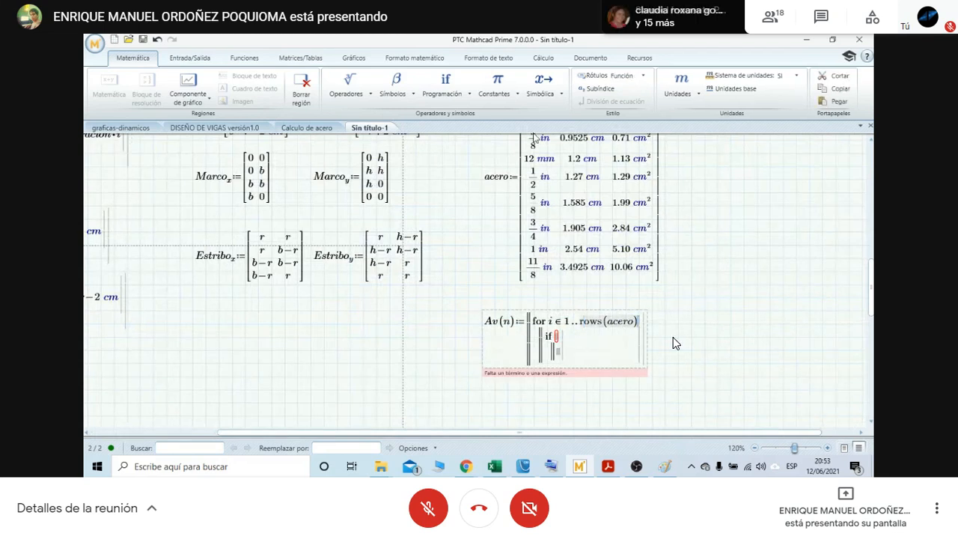
# Replace the argument n of the Av function with the Greek letter φ, after checking the bar diameters and the acero matrix.
pyautogui.click(508, 323)
pyautogui.scroll(5, 517, 324)
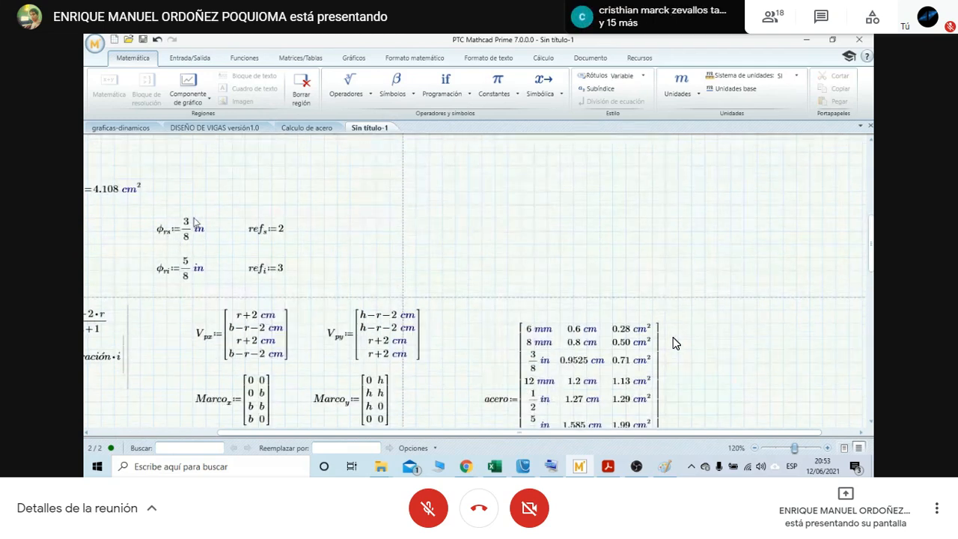
pyautogui.scroll(-3, 509, 220)
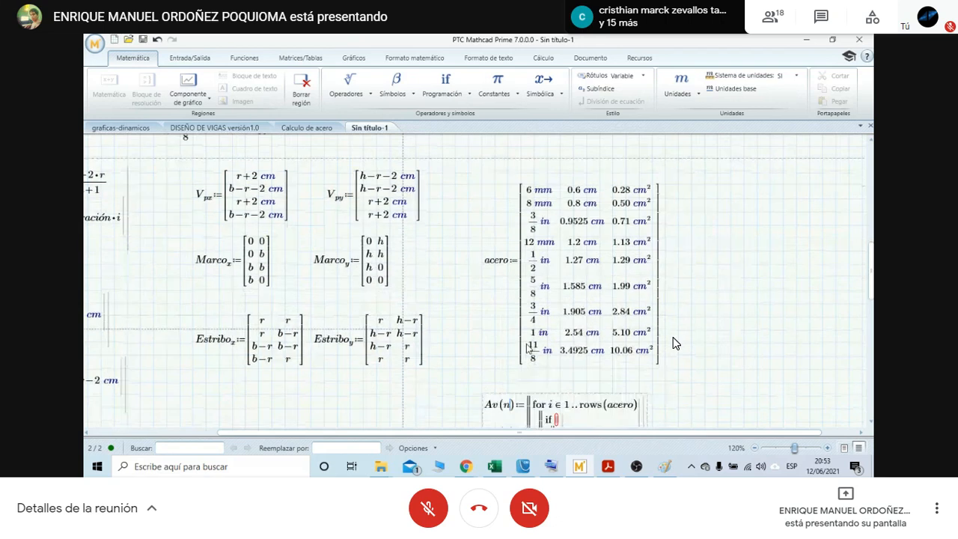
pyautogui.scroll(-1, 509, 406)
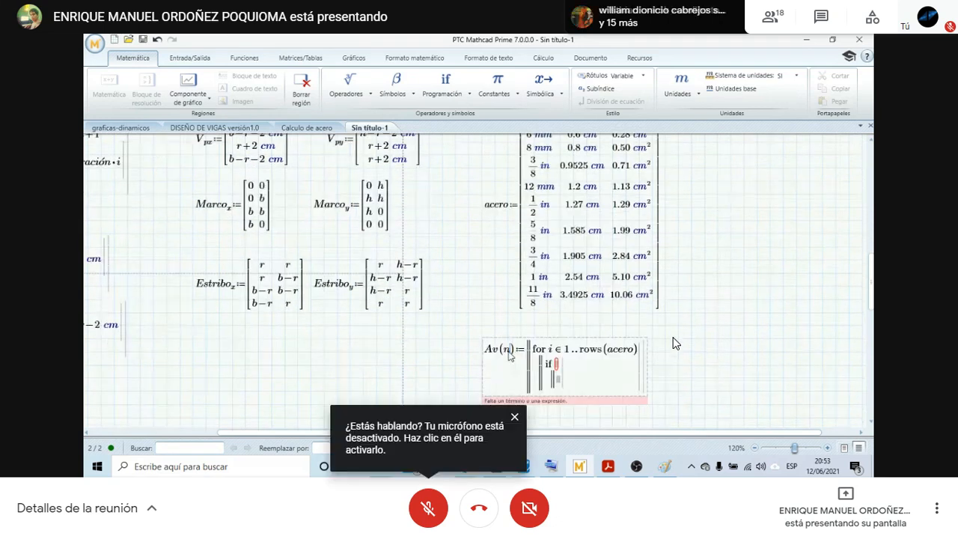
pyautogui.press('BackSpace')
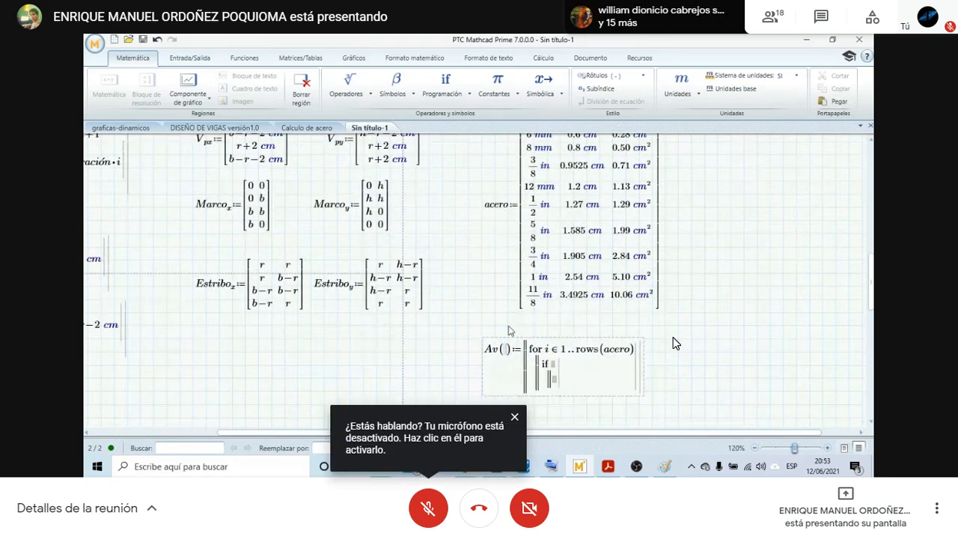
pyautogui.click(408, 91)
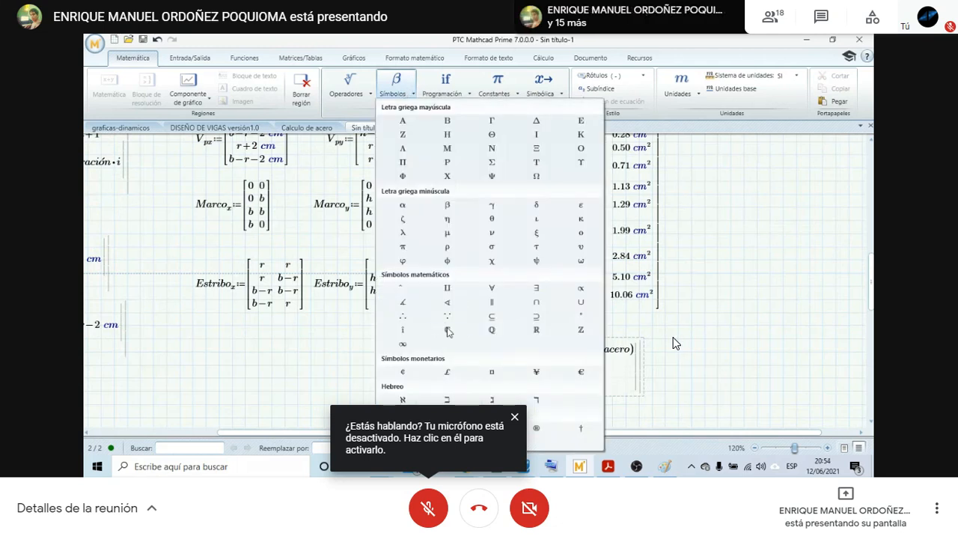
pyautogui.click(446, 261)
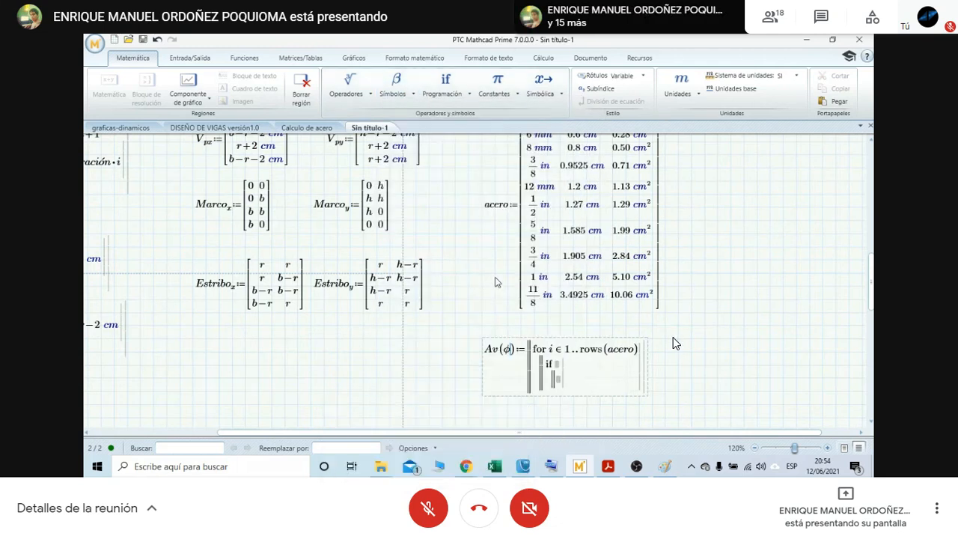
# Start the if condition in Av(φ) with the Greek letter φ followed by the comparison equal-to operator.
pyautogui.click(563, 365)
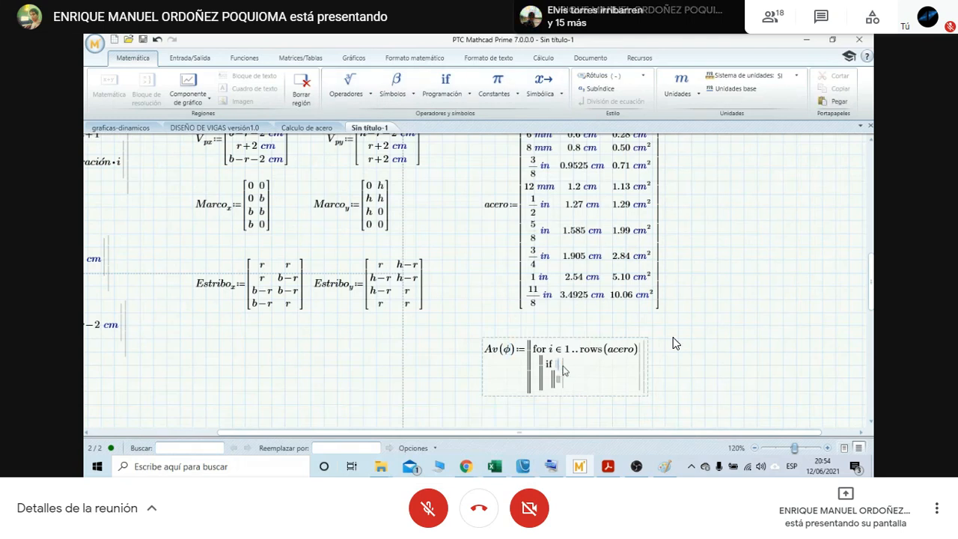
pyautogui.click(392, 86)
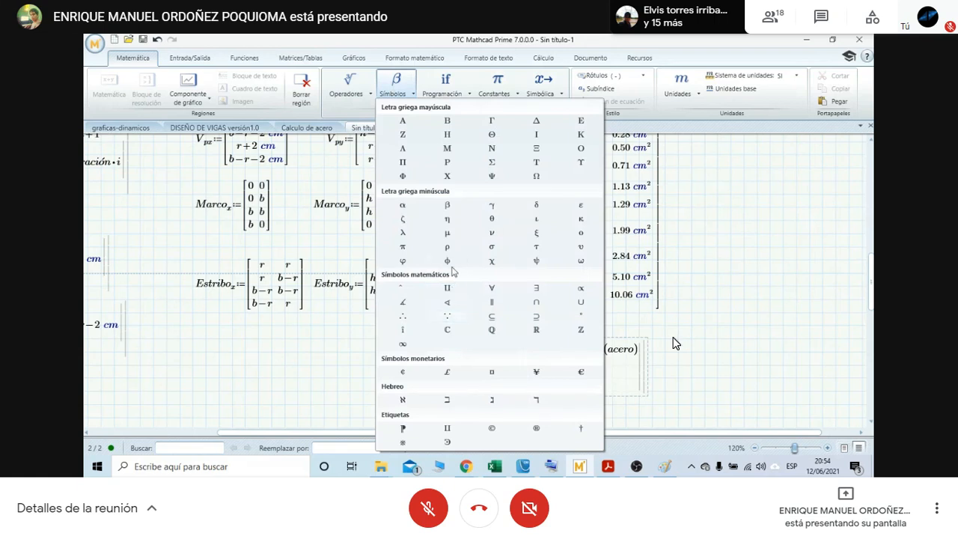
pyautogui.press('Escape')
pyautogui.write('f')
pyautogui.hotkey('ctrl', 'g')
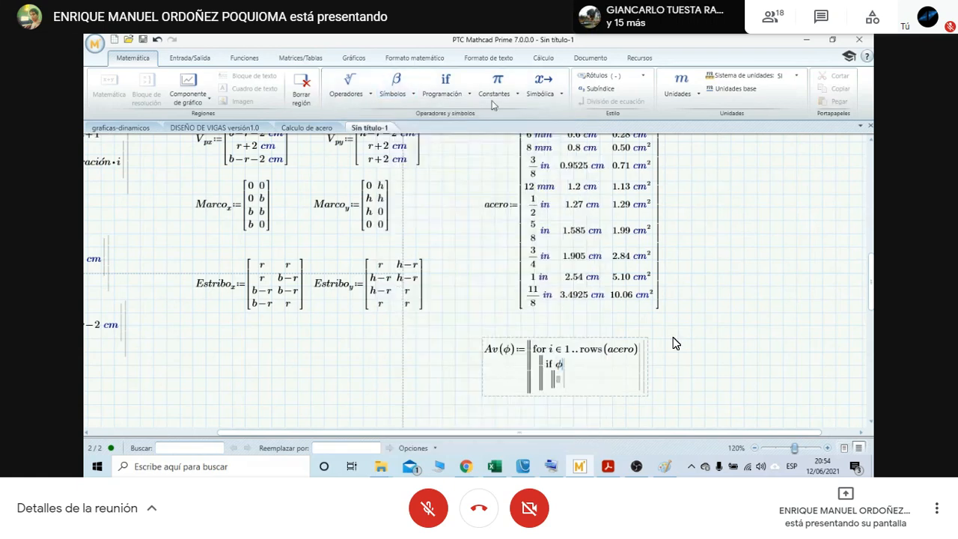
pyautogui.click(366, 93)
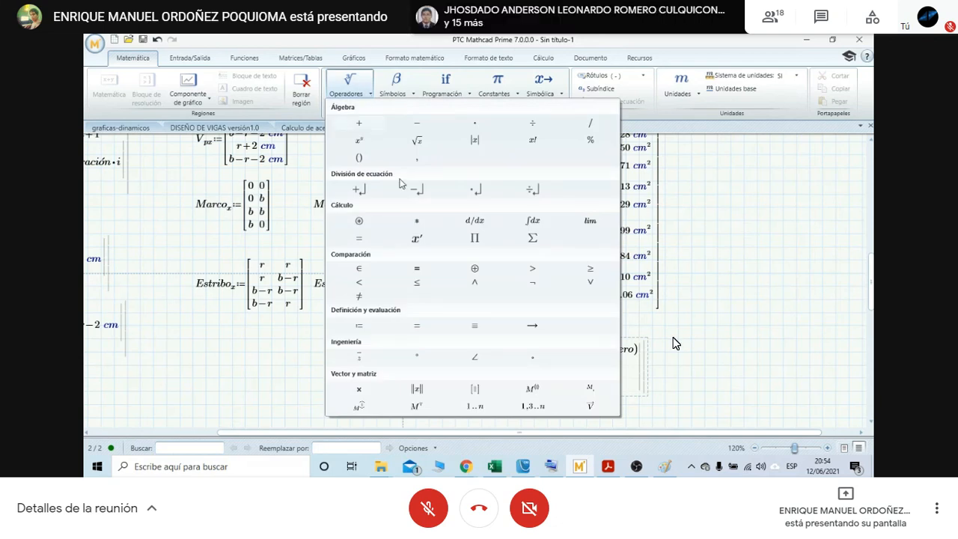
pyautogui.click(416, 268)
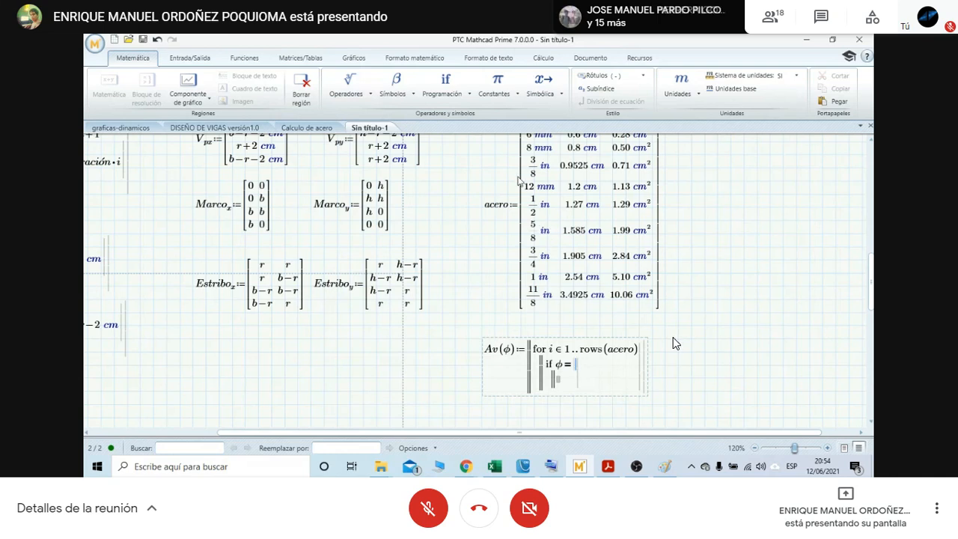
# Enter acero as the other side of the if condition and give it a matrix index with row i.
pyautogui.scroll(-1, 552, 230)
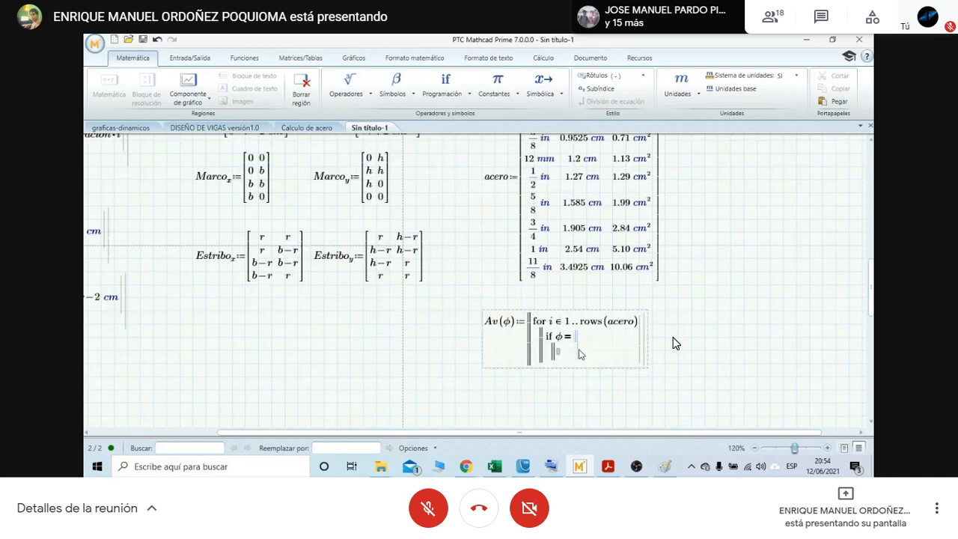
pyautogui.write('acero')
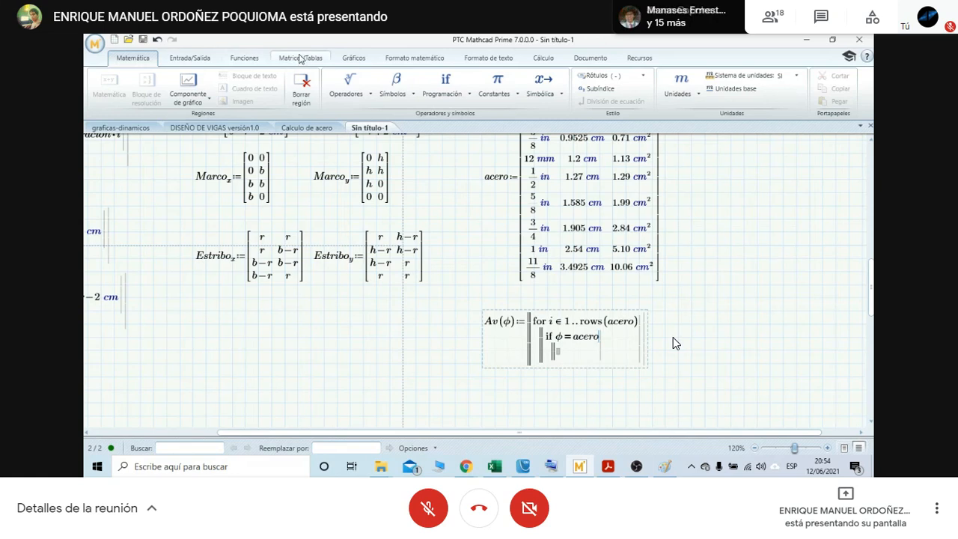
pyautogui.click(300, 58)
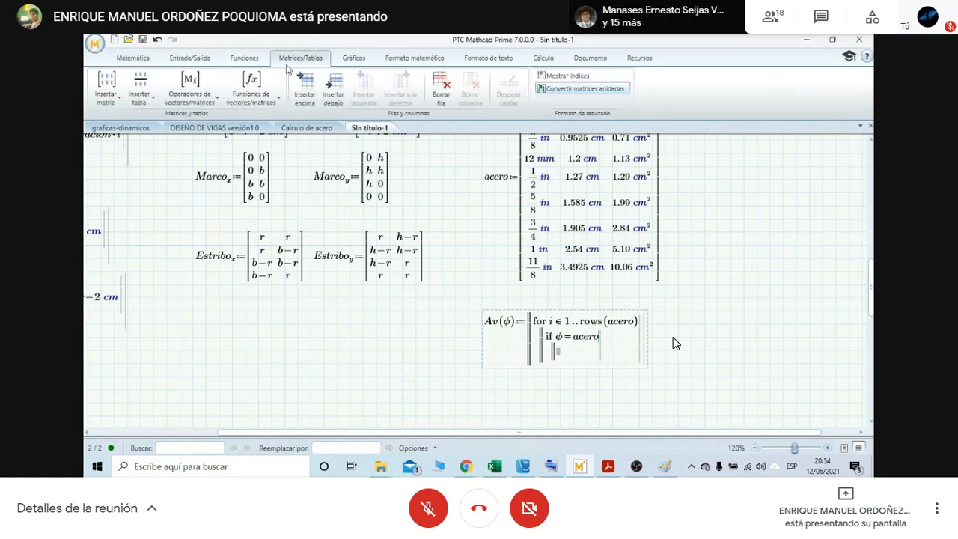
pyautogui.click(191, 85)
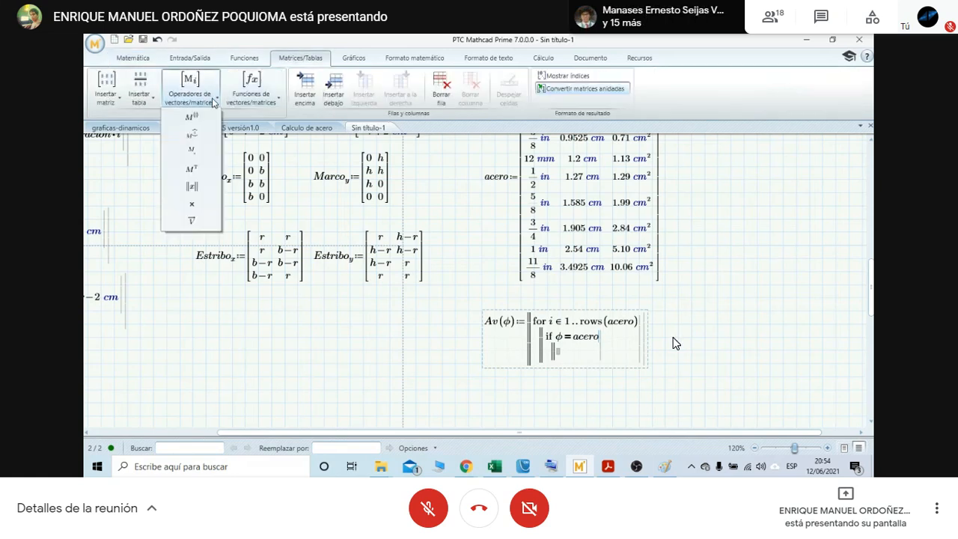
pyautogui.click(193, 154)
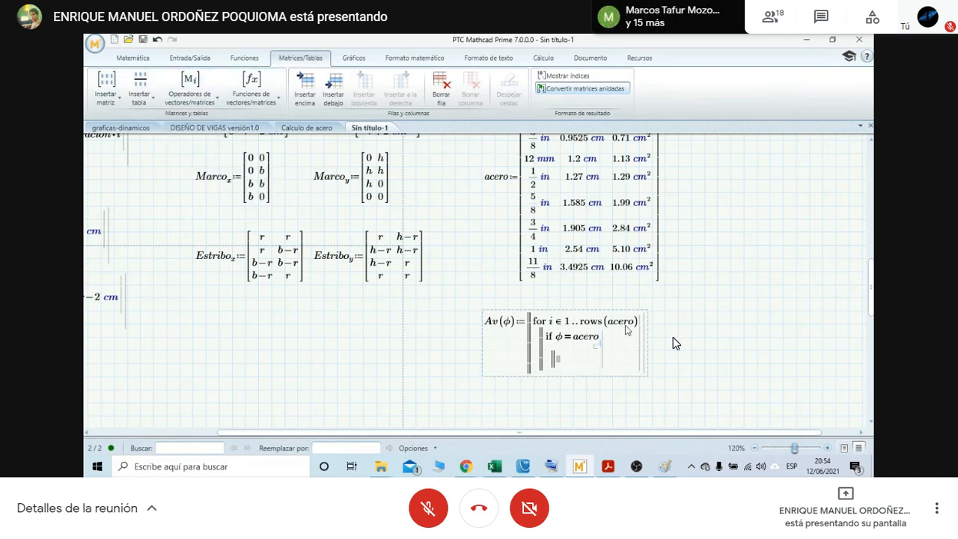
pyautogui.scroll(1, 673, 343)
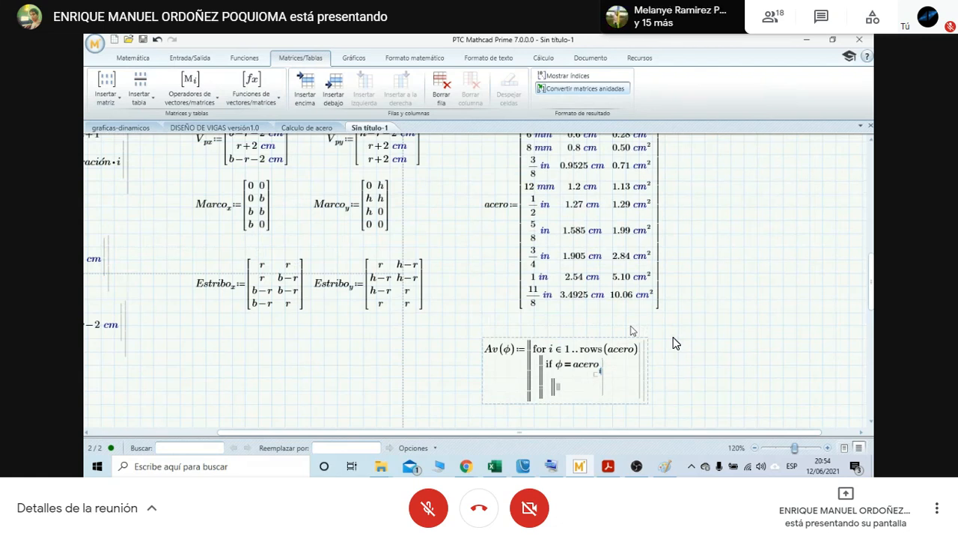
pyautogui.write('i,')
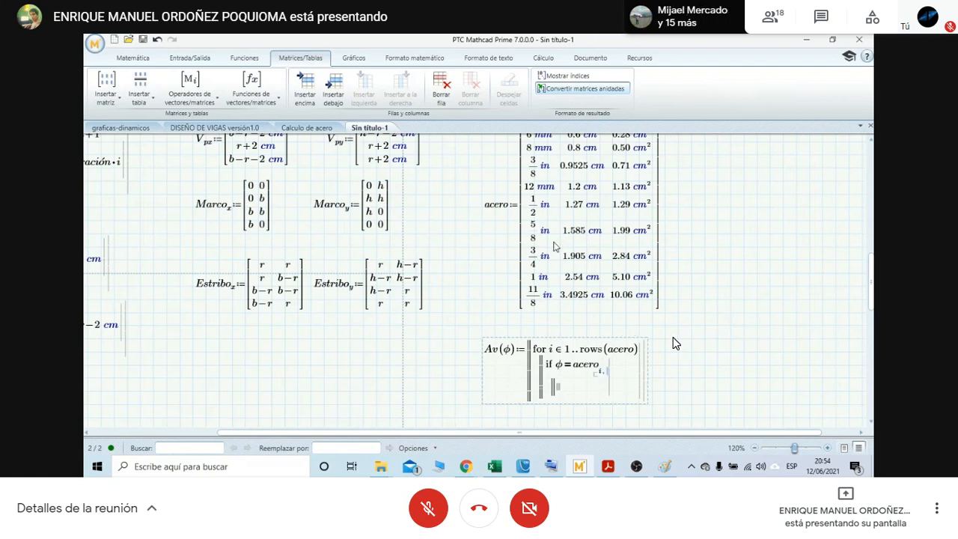
# Check the worksheet's ORIGIN setting and complete the condition's acero index with column 1.
pyautogui.scroll(3, 555, 247)
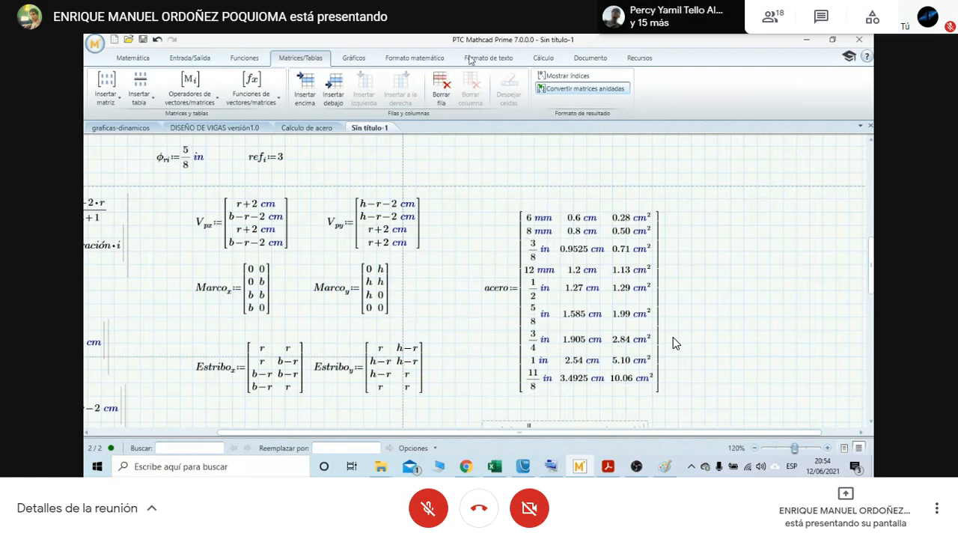
pyautogui.click(544, 59)
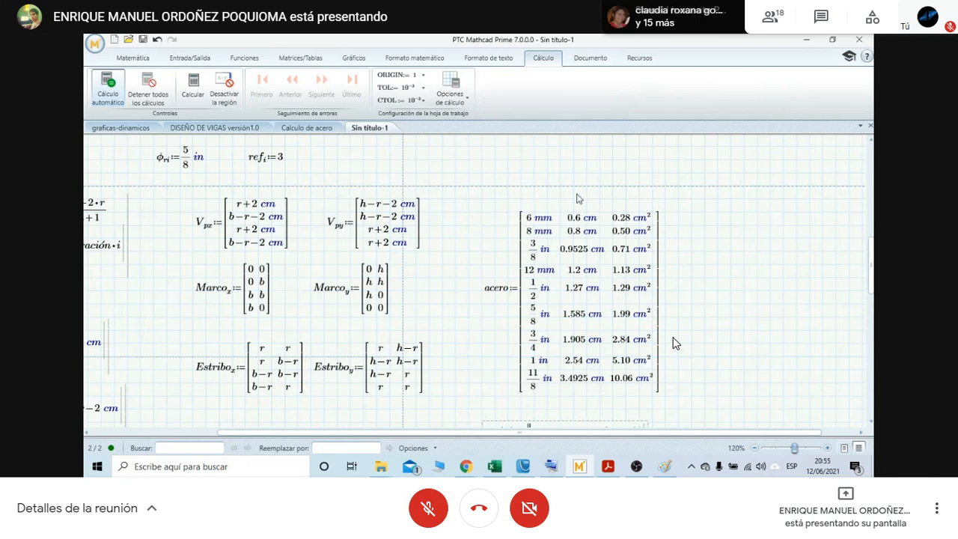
pyautogui.scroll(-1, 560, 249)
pyautogui.scroll(-2, 560, 249)
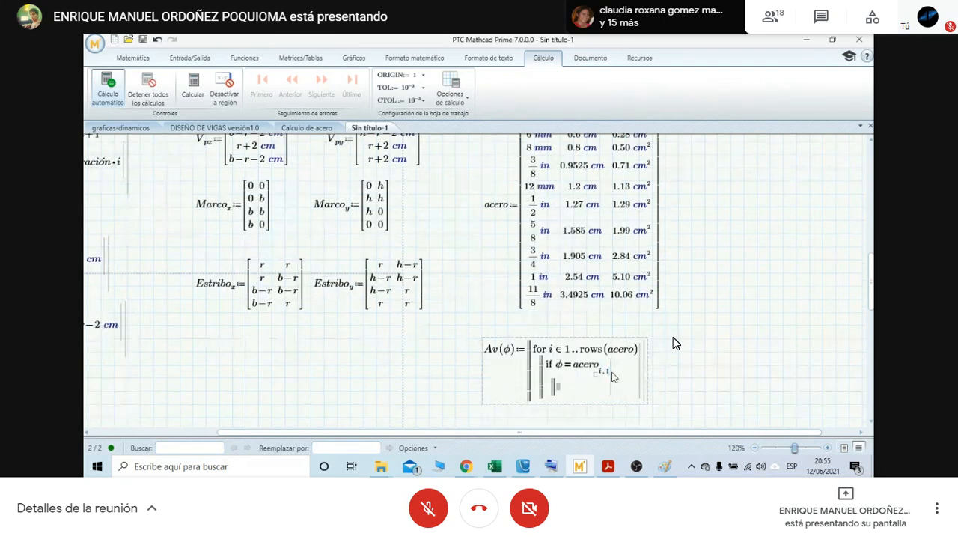
pyautogui.write(',1')
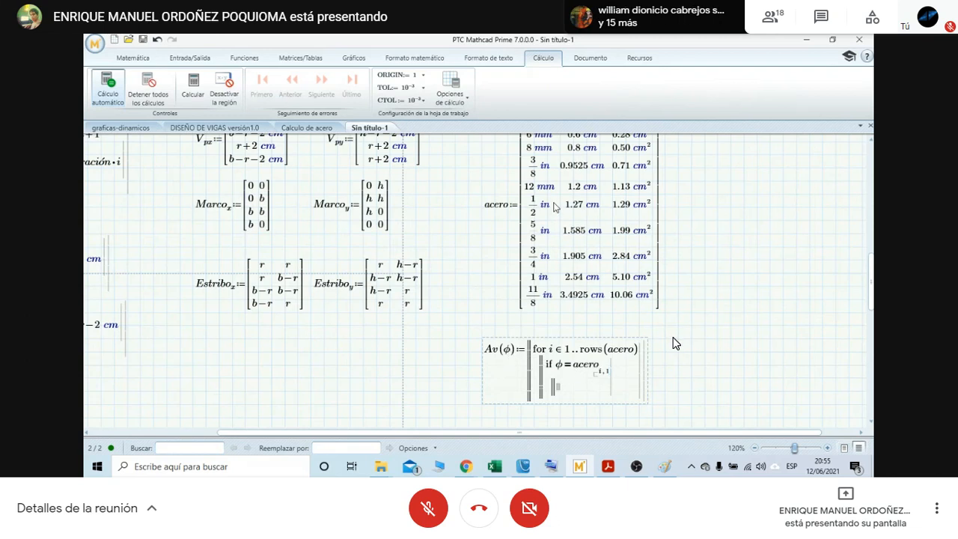
# Enter acero in the body of the if statement and add a matrix index starting with row i.
pyautogui.scroll(1, 543, 179)
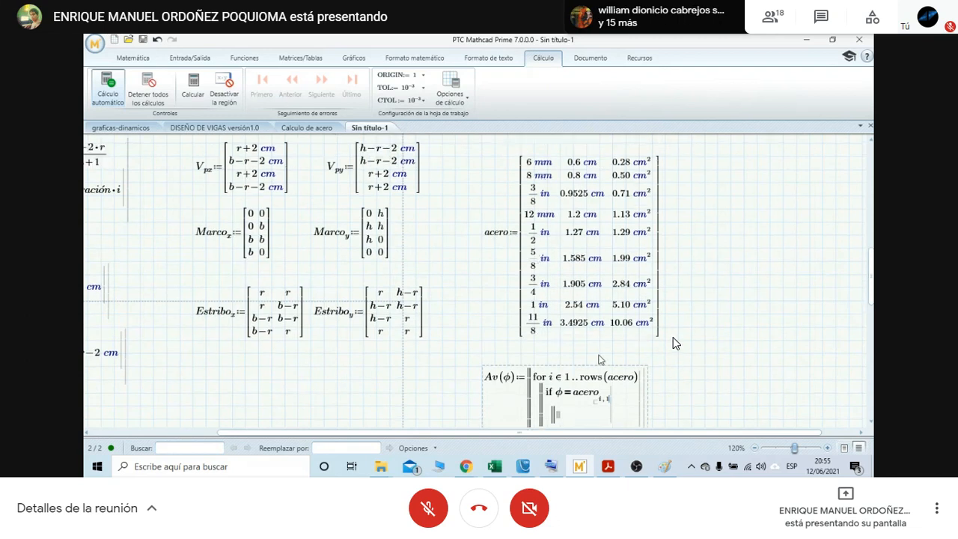
pyautogui.scroll(-2, 599, 360)
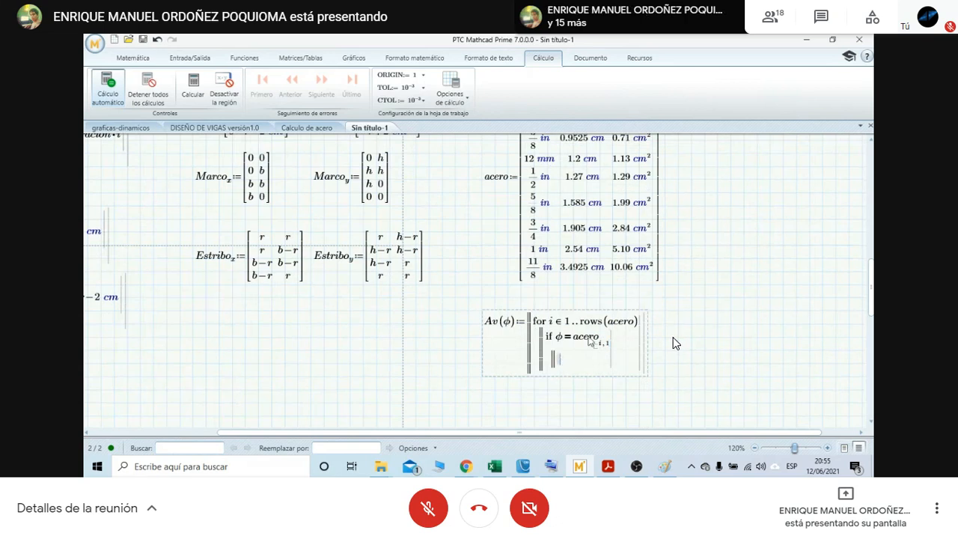
pyautogui.write('if ϕ = ')
pyautogui.write('acero')
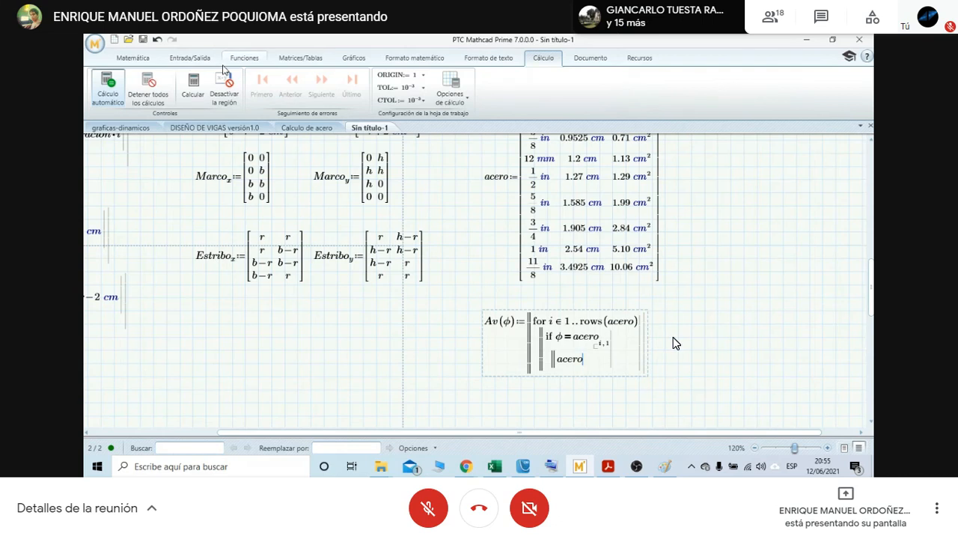
pyautogui.press('[')
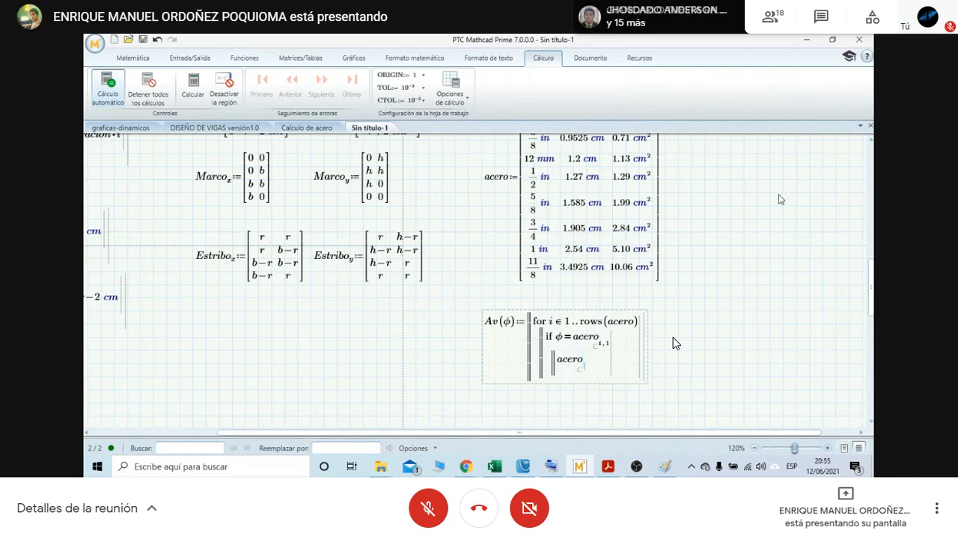
pyautogui.write('i,')
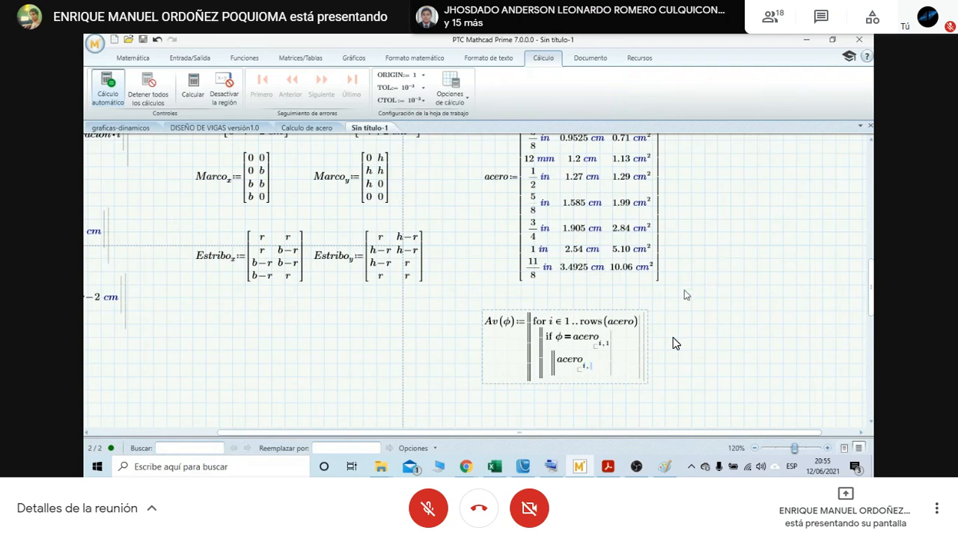